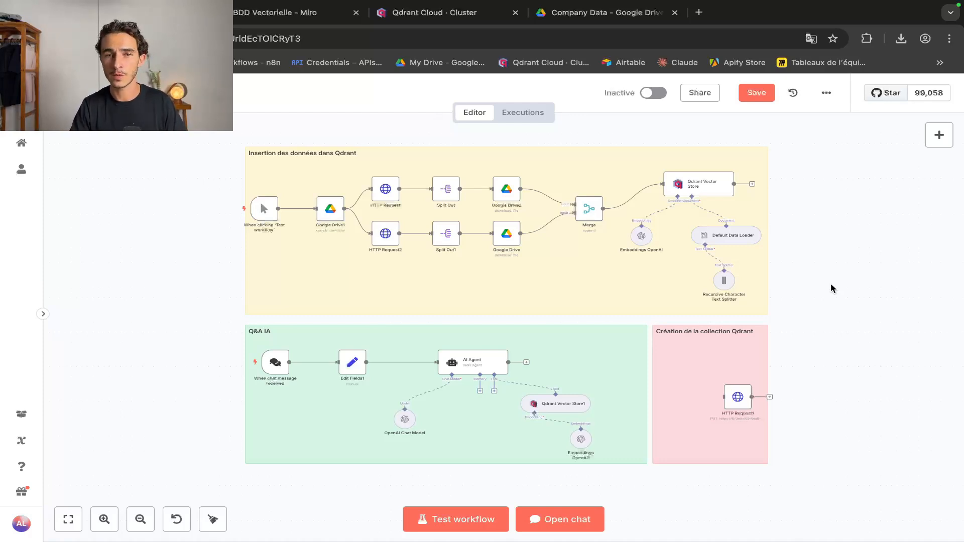
Look over the data insertion, Q&A IA and collection creation sections of the workflow, opening and closing its chat
scroll(830, 285, "up", 2)
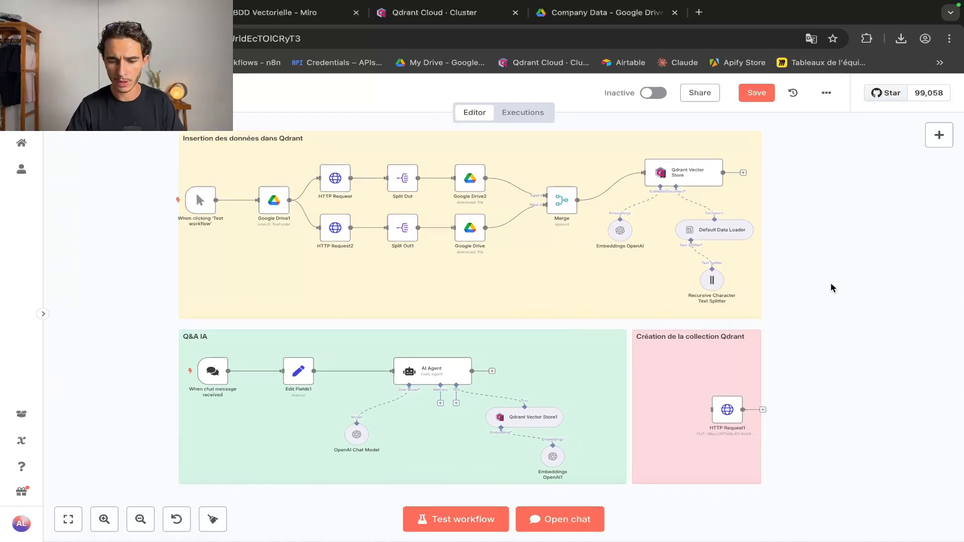
scroll(832, 287, "up", 2)
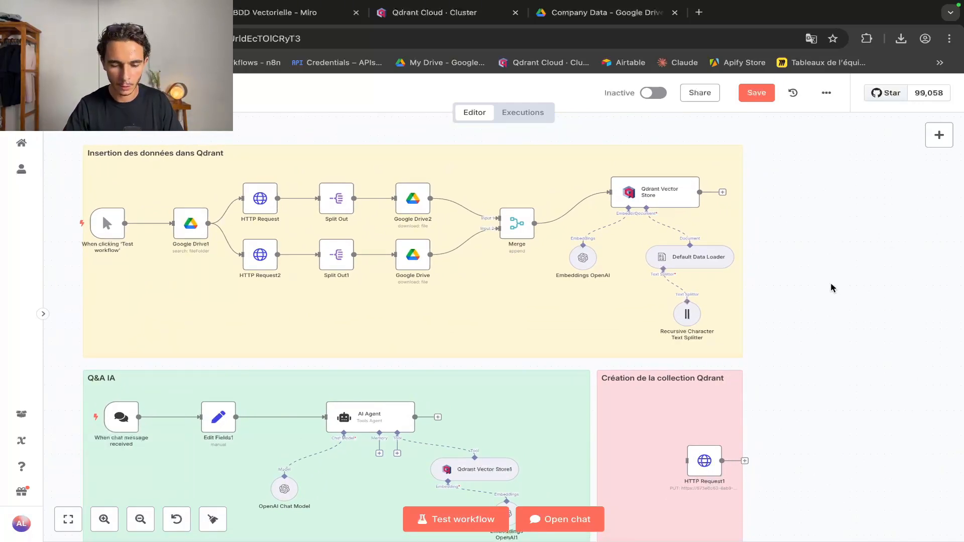
scroll(832, 287, "down", 1)
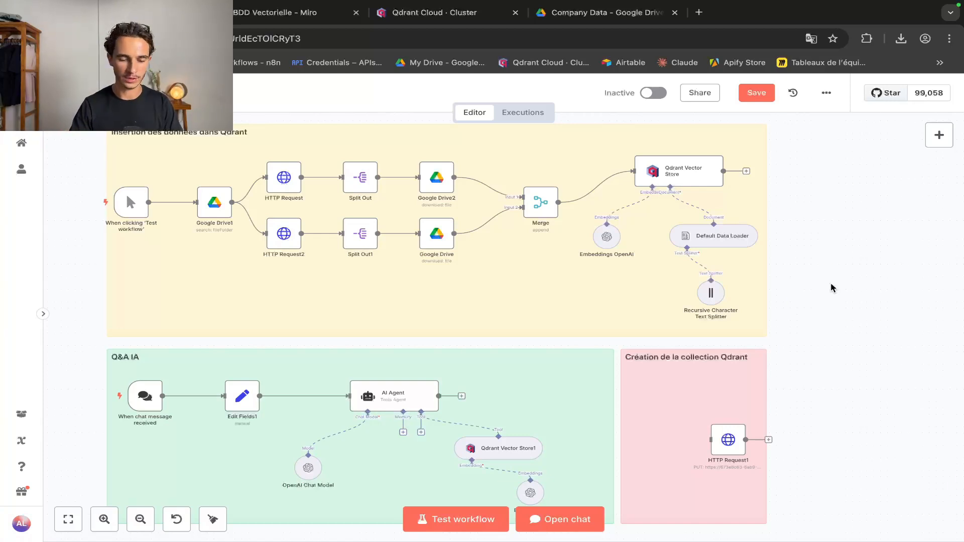
scroll(832, 289, "down", 1)
scroll(833, 288, "down", 1)
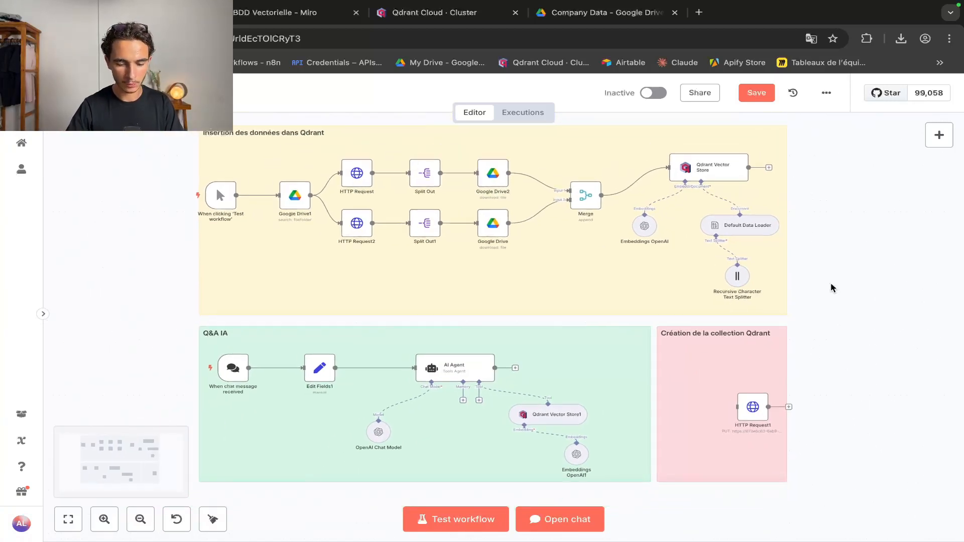
left_click(598, 519)
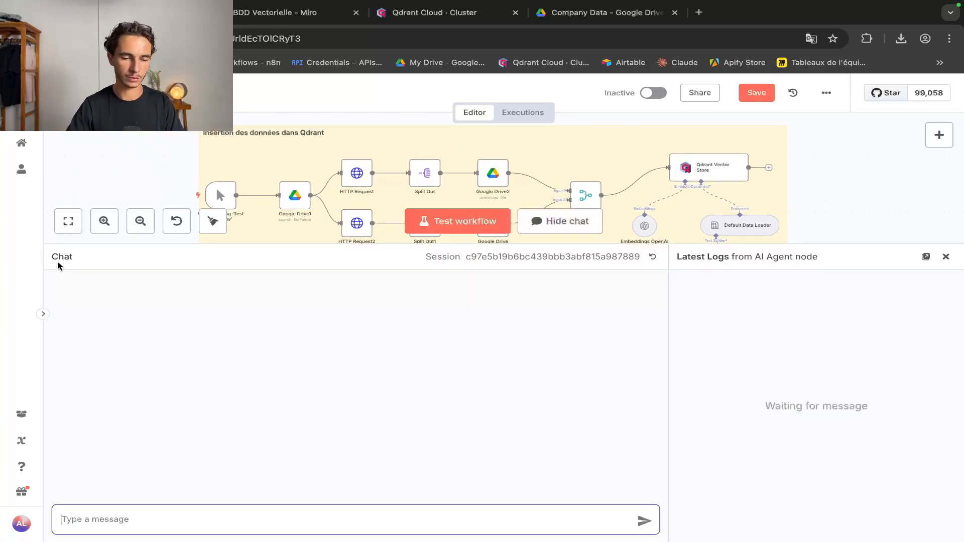
left_click_drag(53, 262, 346, 269)
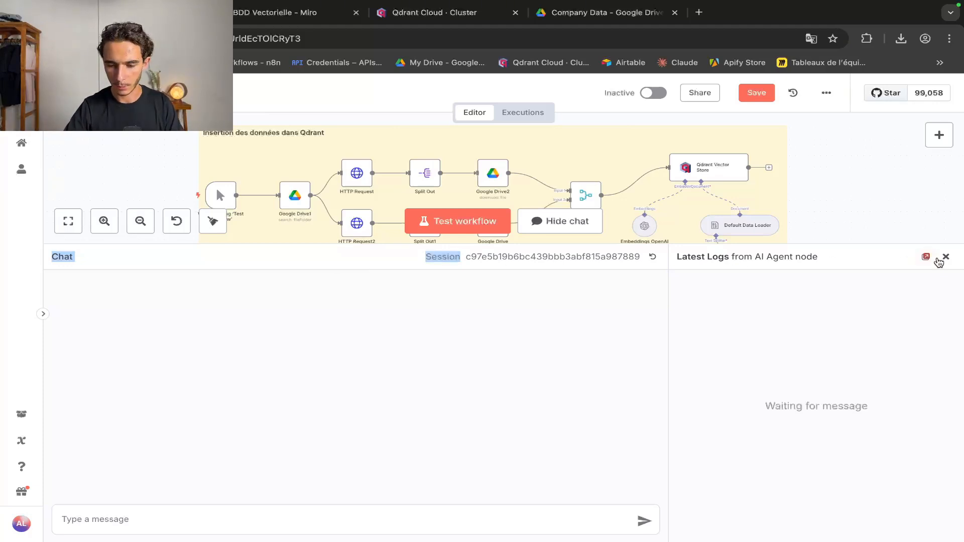
left_click(947, 258)
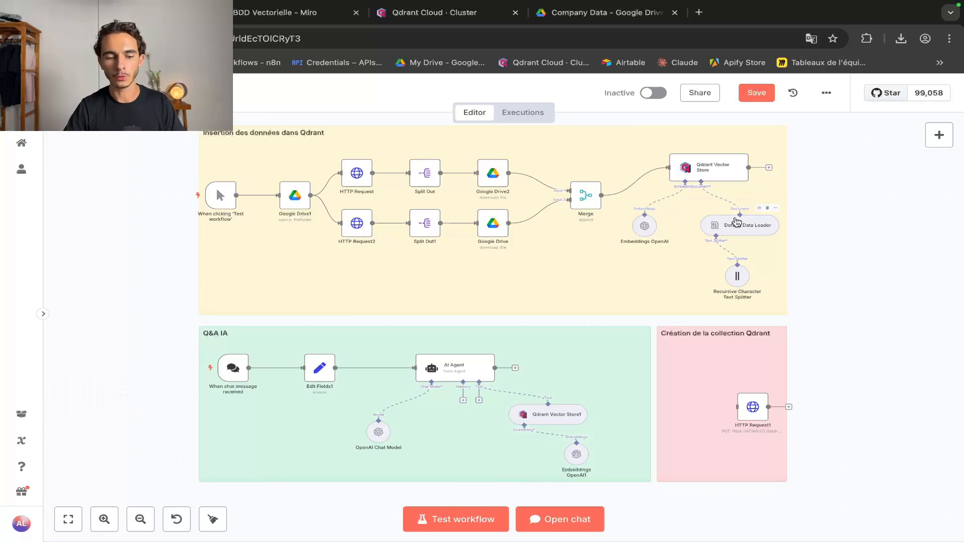
Switch to the Miro board and examine the Cadre 1 and Cadre 2 diagrams of AI without and with a vector database
left_click(281, 12)
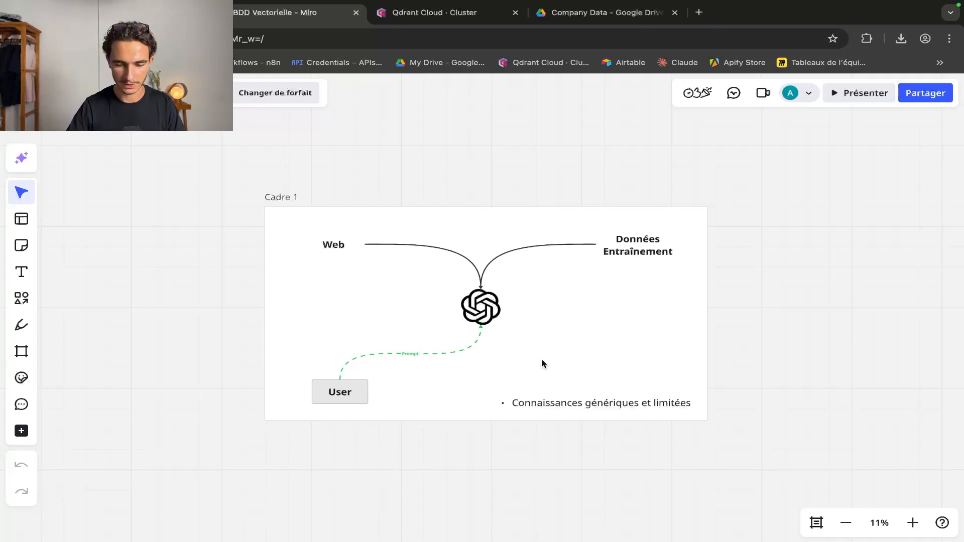
scroll(541, 363, "down", 4)
scroll(541, 364, "right", 10)
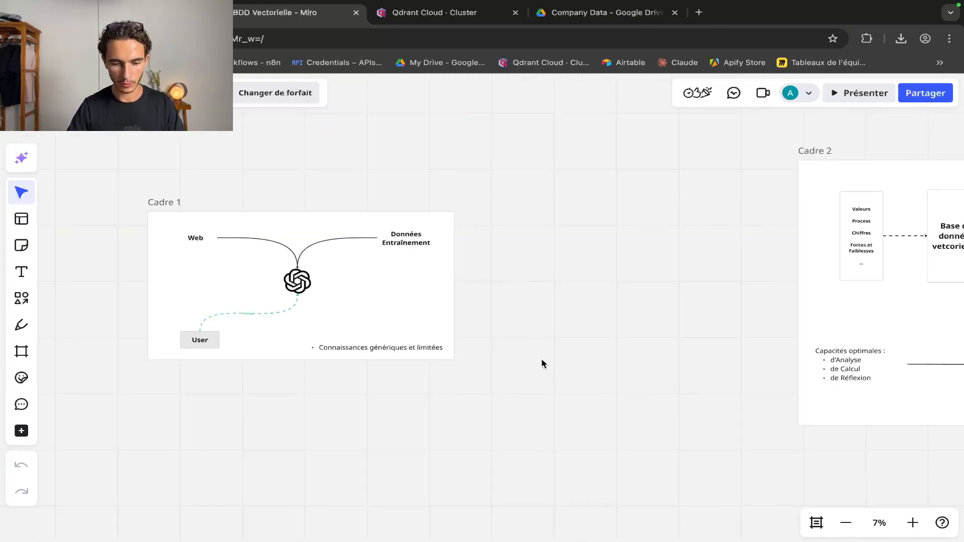
scroll(542, 364, "up", 2)
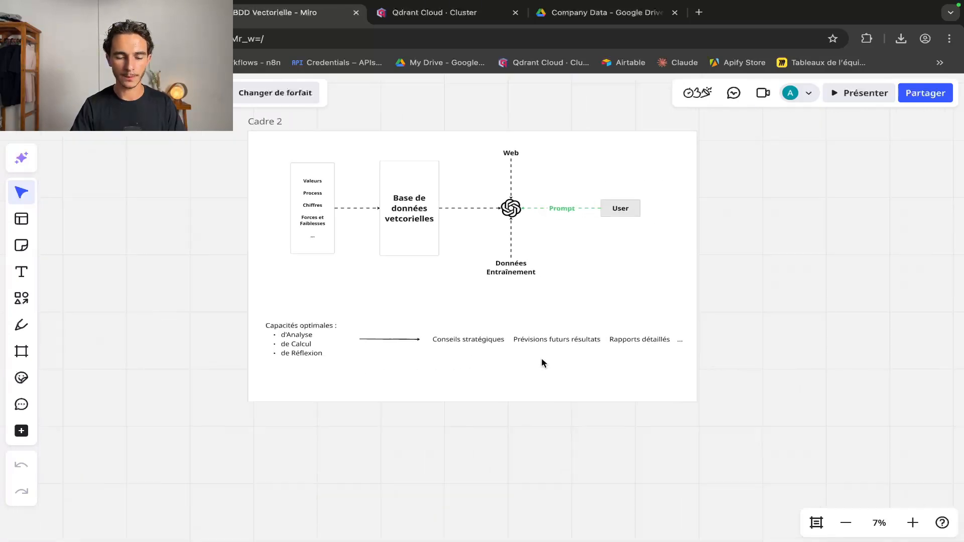
scroll(542, 363, "right", 3)
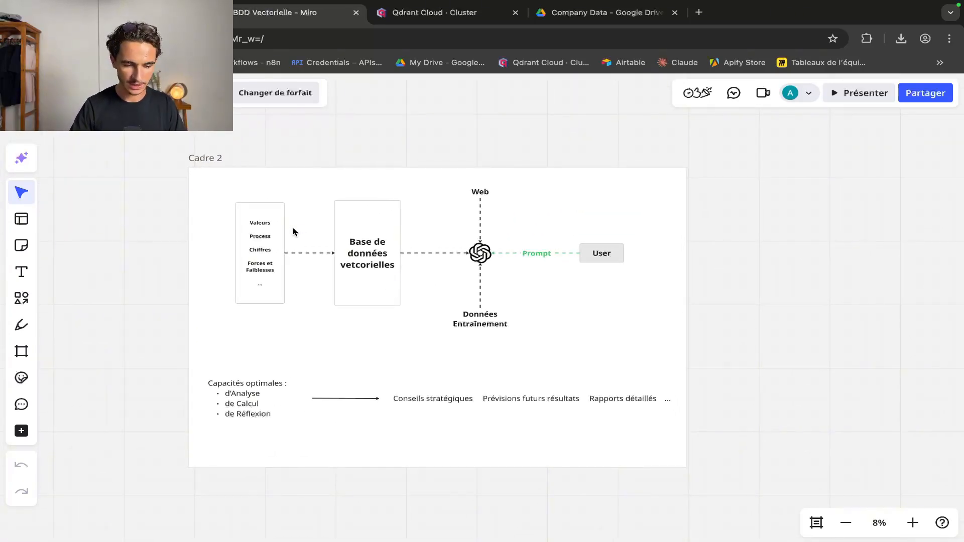
scroll(292, 224, "up", 3)
scroll(292, 224, "left", 4)
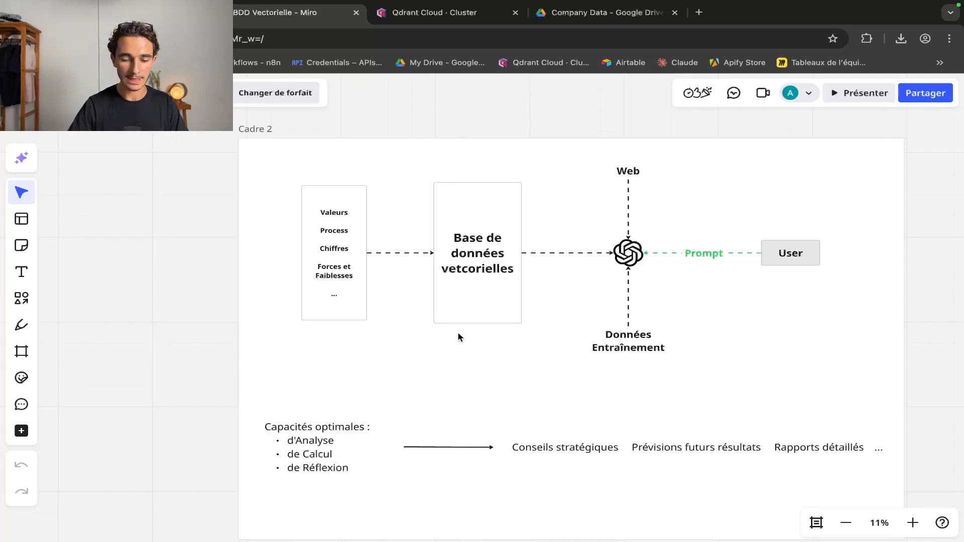
scroll(458, 337, "right", 3)
scroll(458, 337, "down", 1)
scroll(458, 337, "up", 1)
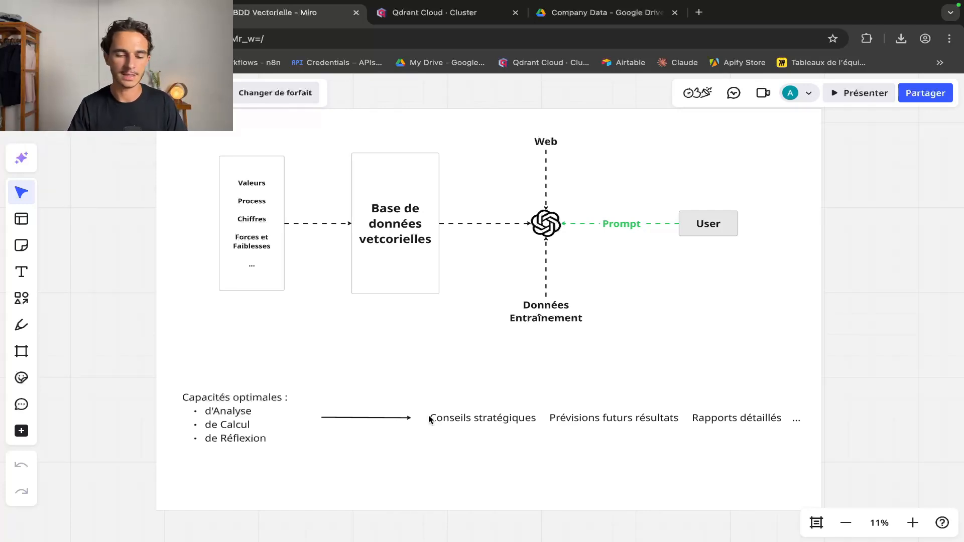
scroll(713, 221, "right", 3)
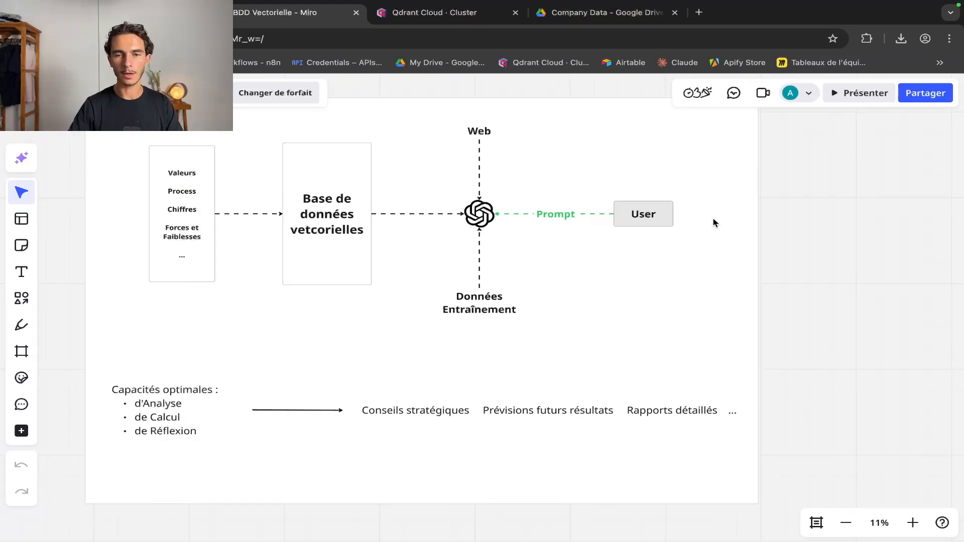
Examine the Cadre 3 diagram, following the castle prompt through its word vectors and the highlighted matching entry to the generated answer
scroll(715, 223, "right", 15)
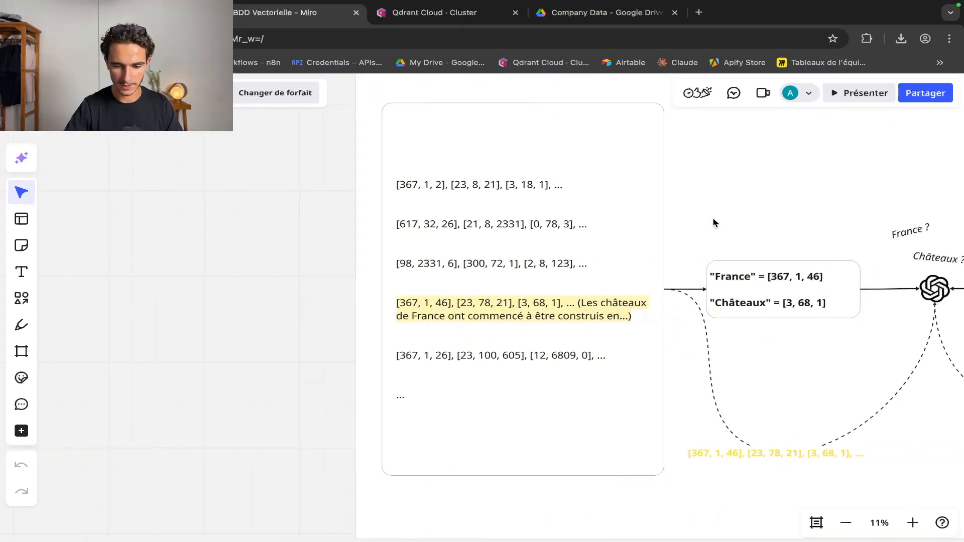
scroll(715, 223, "down", 2)
scroll(707, 226, "right", 5)
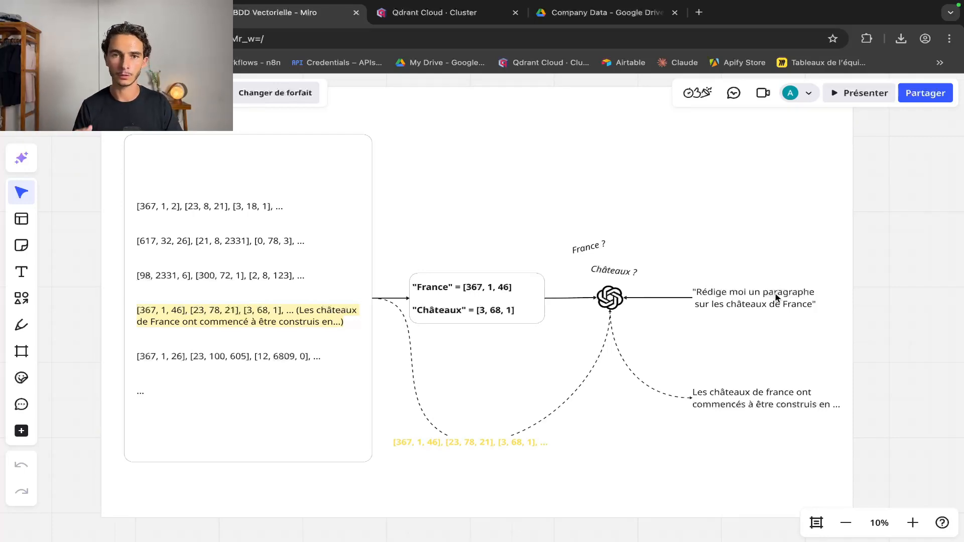
scroll(603, 267, "left", 2)
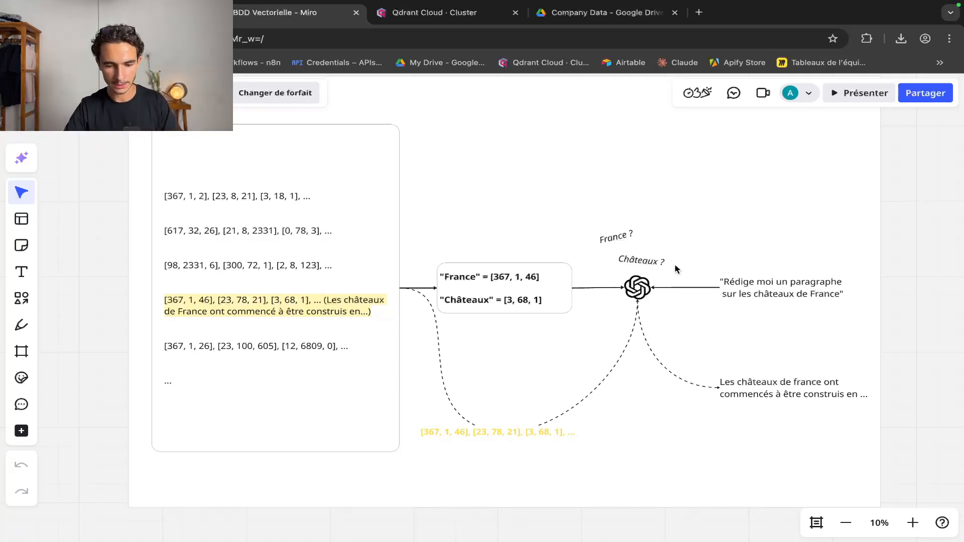
scroll(563, 291, "up", 1)
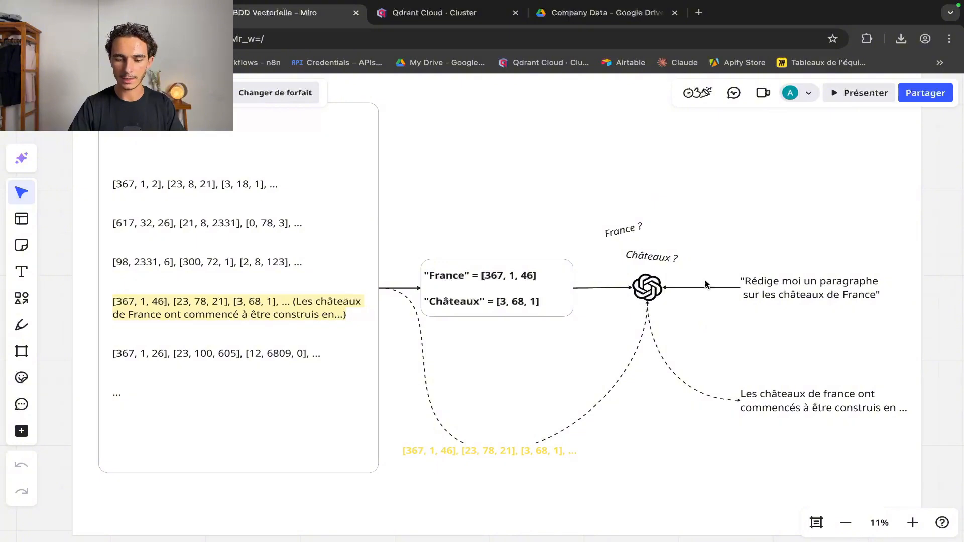
scroll(394, 220, "left", 5)
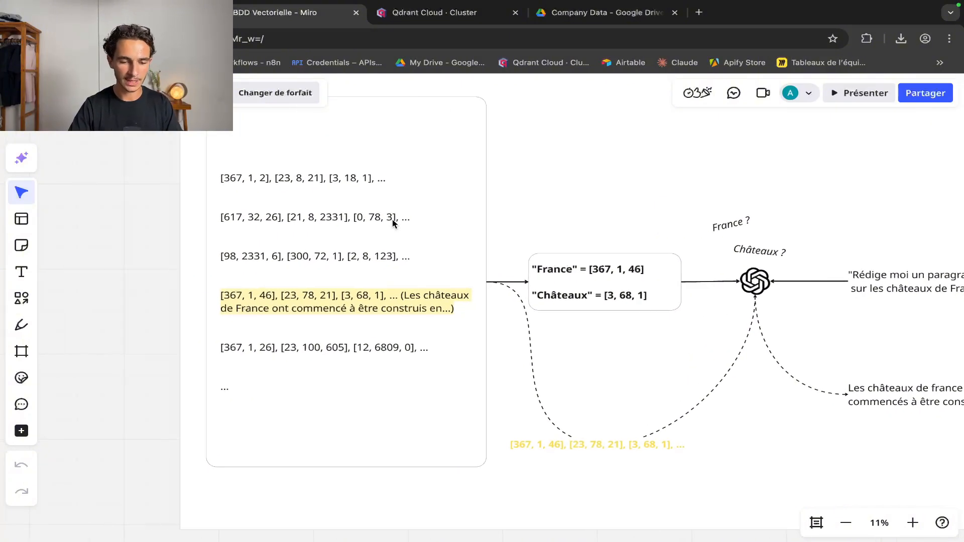
scroll(393, 224, "up", 2)
scroll(393, 223, "left", 2)
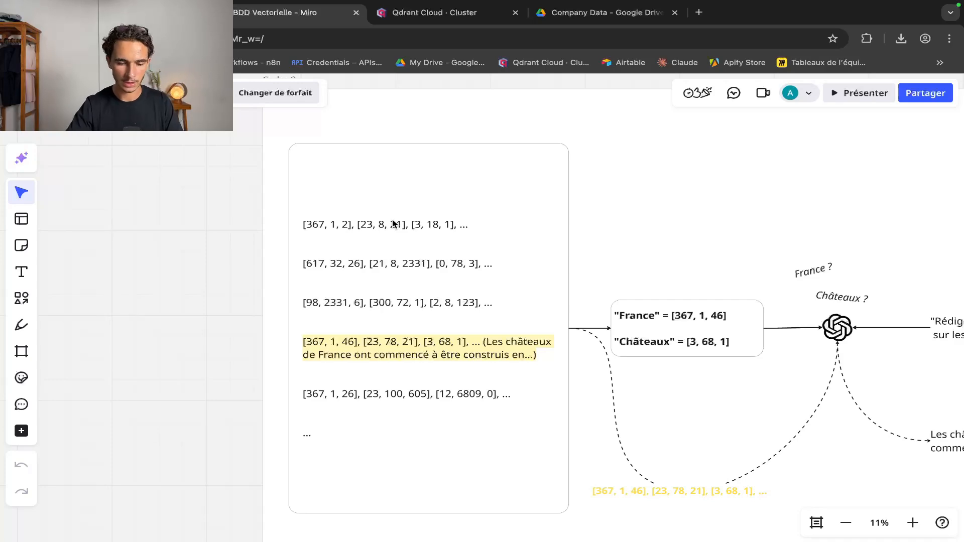
scroll(421, 358, "down", 2)
scroll(423, 361, "up", 2)
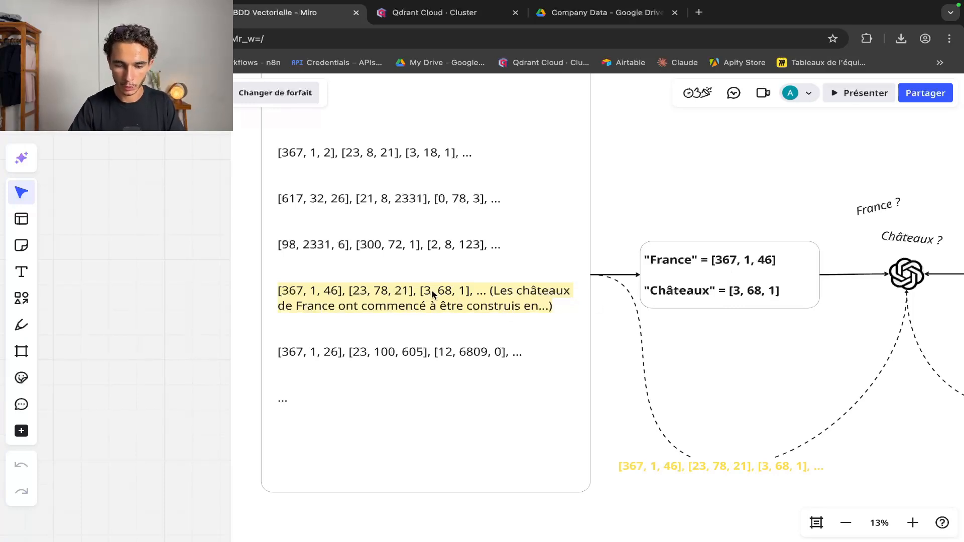
scroll(442, 296, "down", 5)
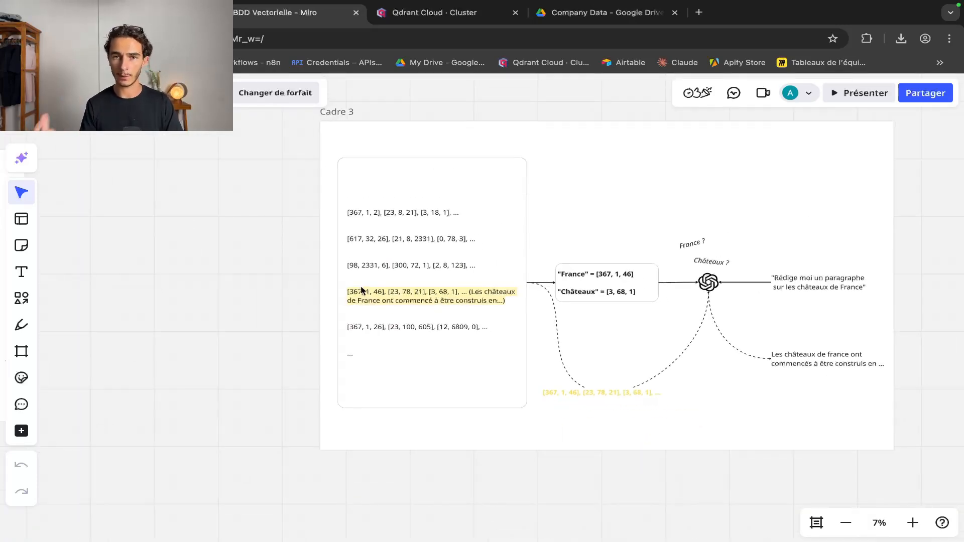
scroll(615, 366, "right", 4)
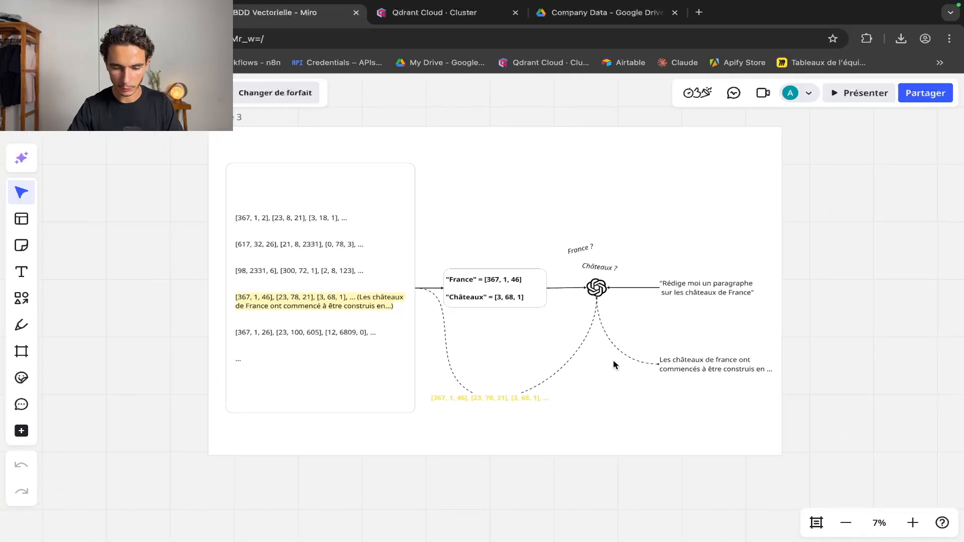
scroll(614, 366, "up", 2)
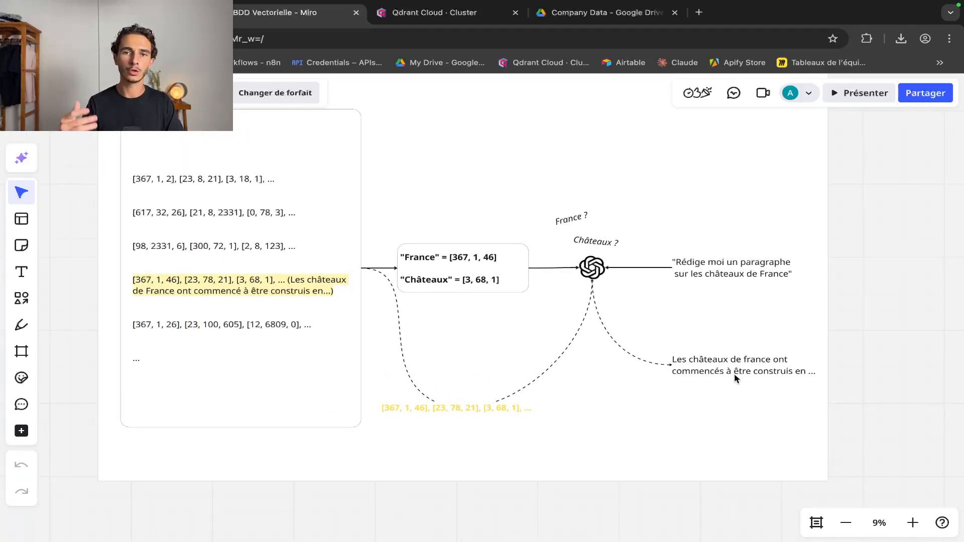
scroll(611, 290, "down", 2)
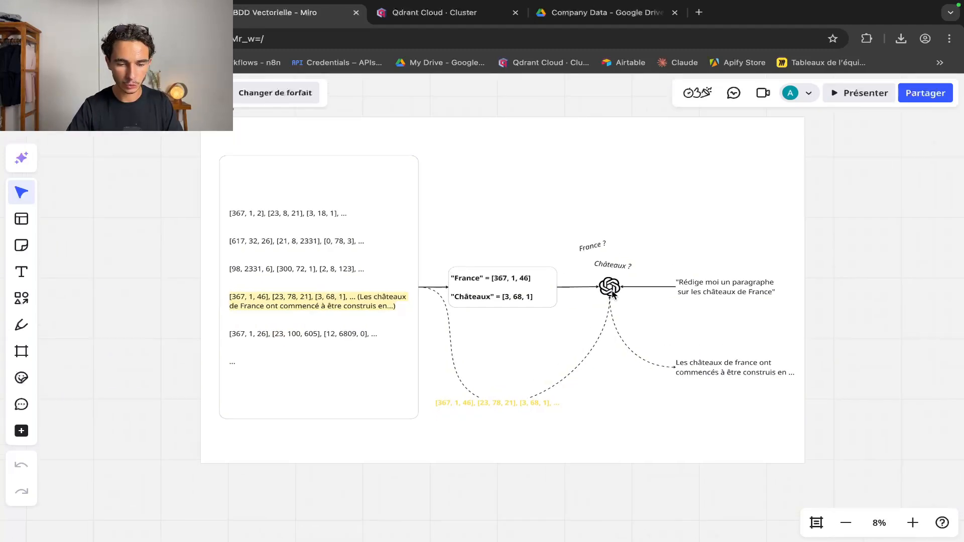
scroll(612, 292, "left", 1)
scroll(612, 291, "up", 1)
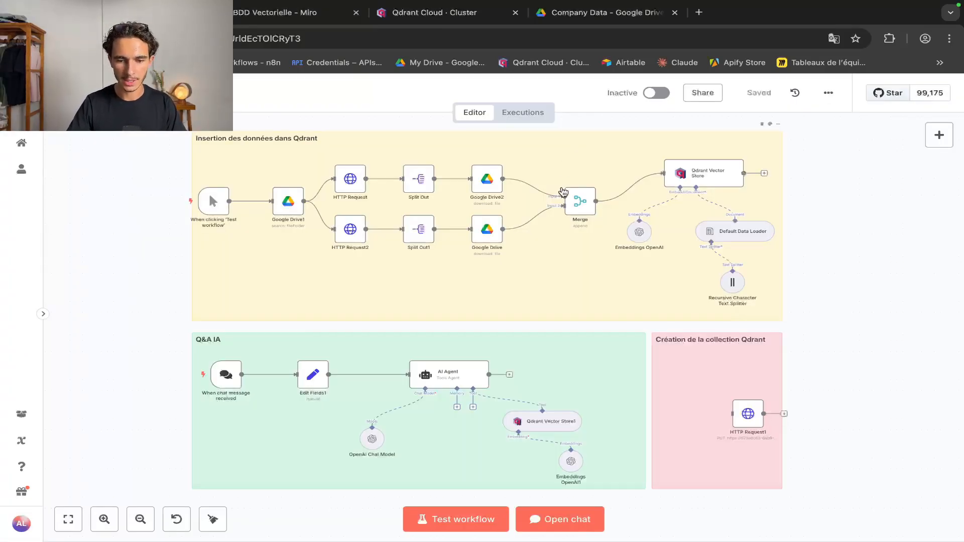
Switch to the Company Data folder in Google Drive and review the columns of nova_feedbacks.csv, nova_finances.csv and nova_produits.csv
left_click(579, 18)
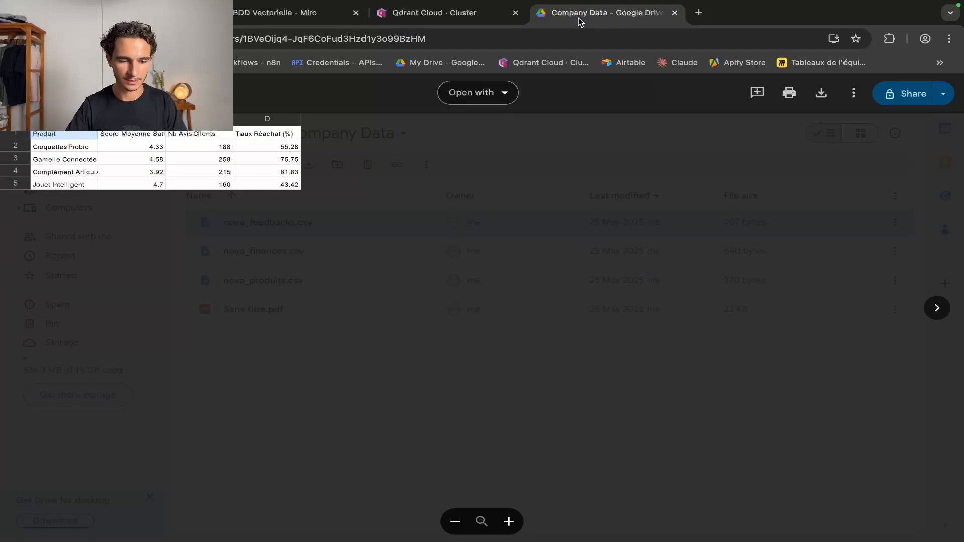
left_click_drag(124, 135, 266, 182)
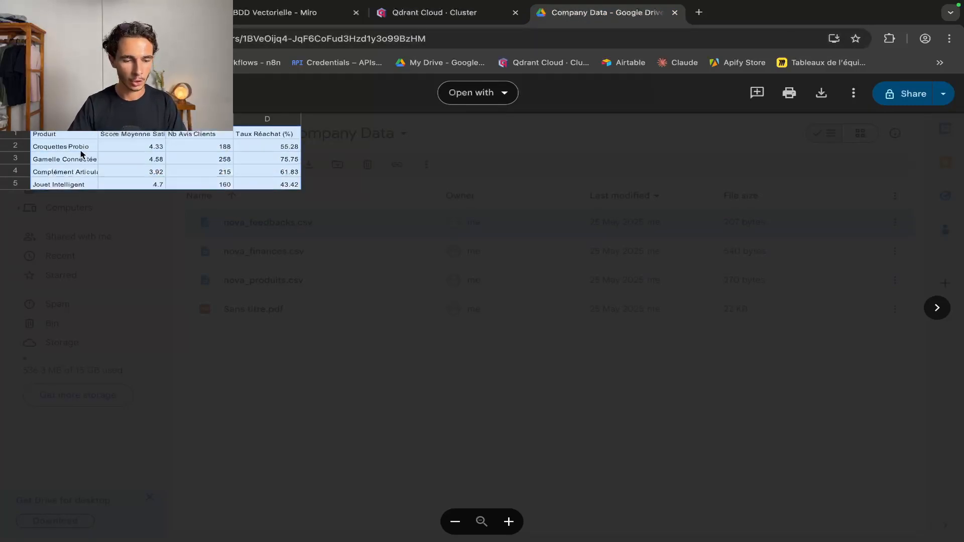
left_click(80, 134)
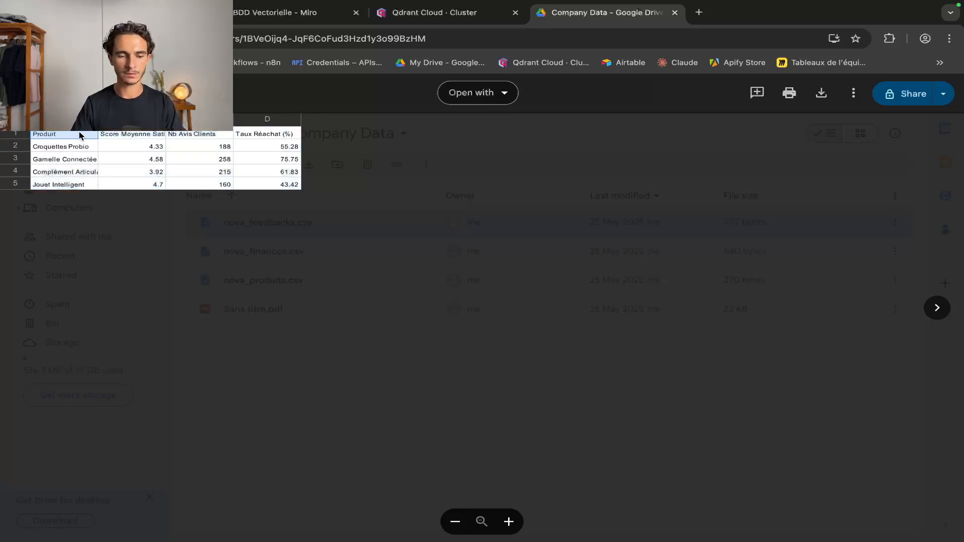
key("Right")
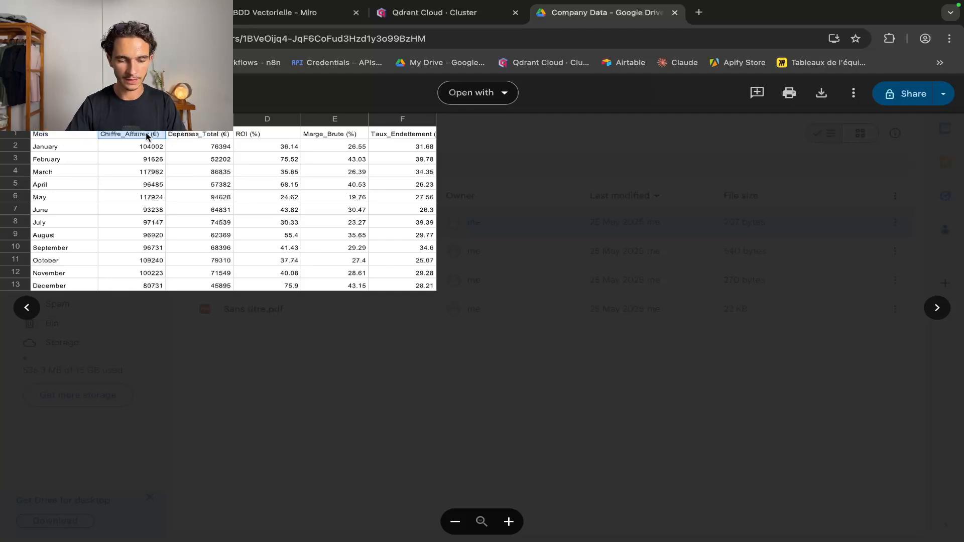
left_click(211, 135)
left_click(270, 135)
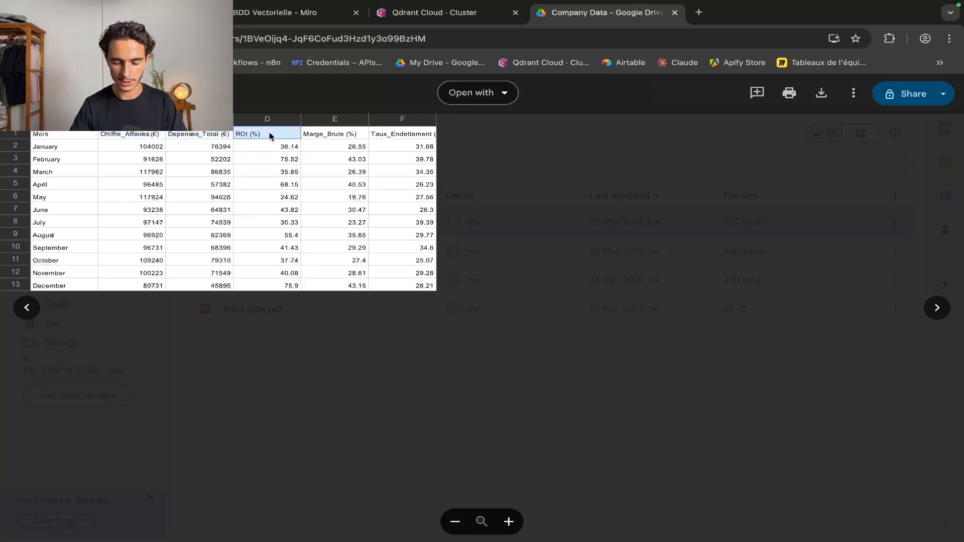
key("Right")
left_click_drag(60, 134, 68, 172)
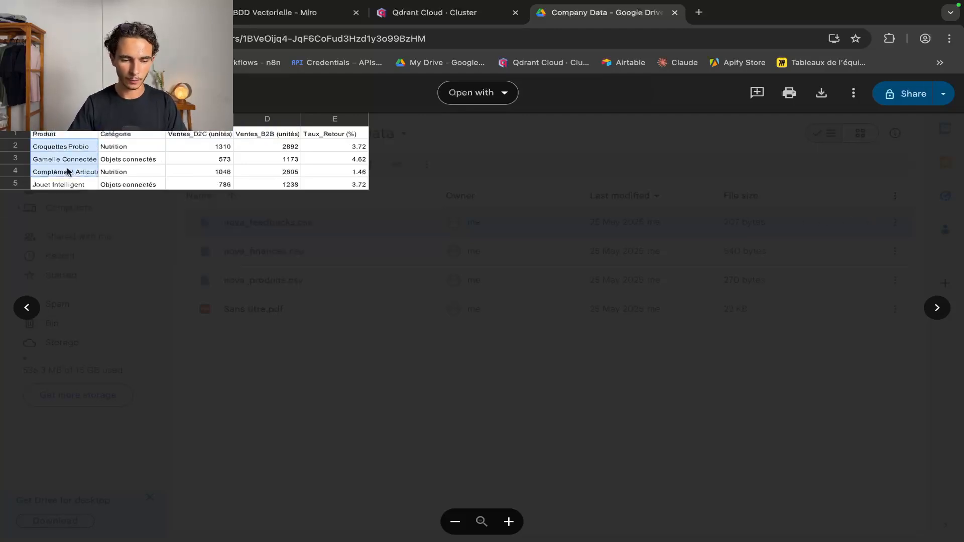
left_click_drag(140, 134, 285, 136)
Read through the NovaPet Solutions company description PDF and return to the n8n workflow
key("Right")
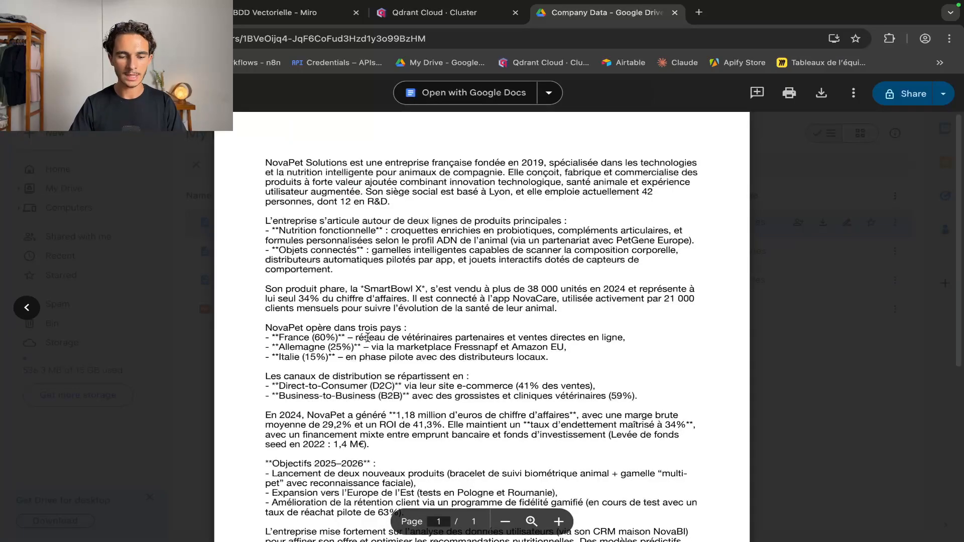
scroll(367, 334, "down", 3)
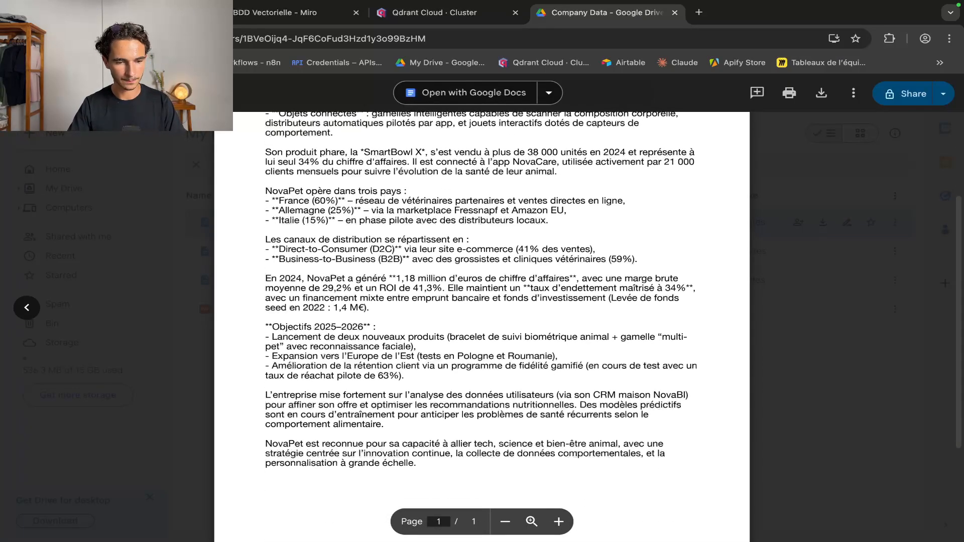
left_click(156, 12)
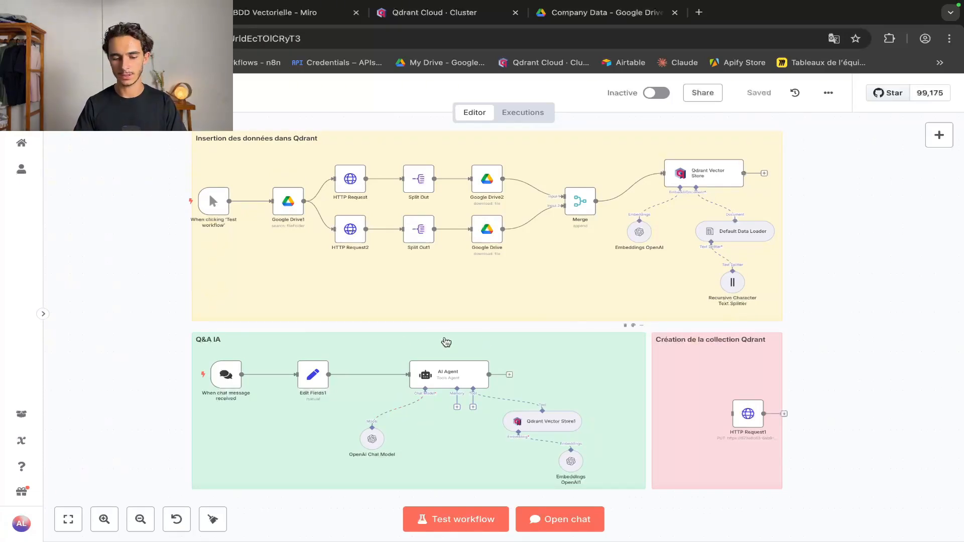
Ask the agent in chat: "Fait moi un résumé des chiffres de 2024, donne moi les points forts et faibles et donne moi des suggestions stratégiques"
left_click(537, 522)
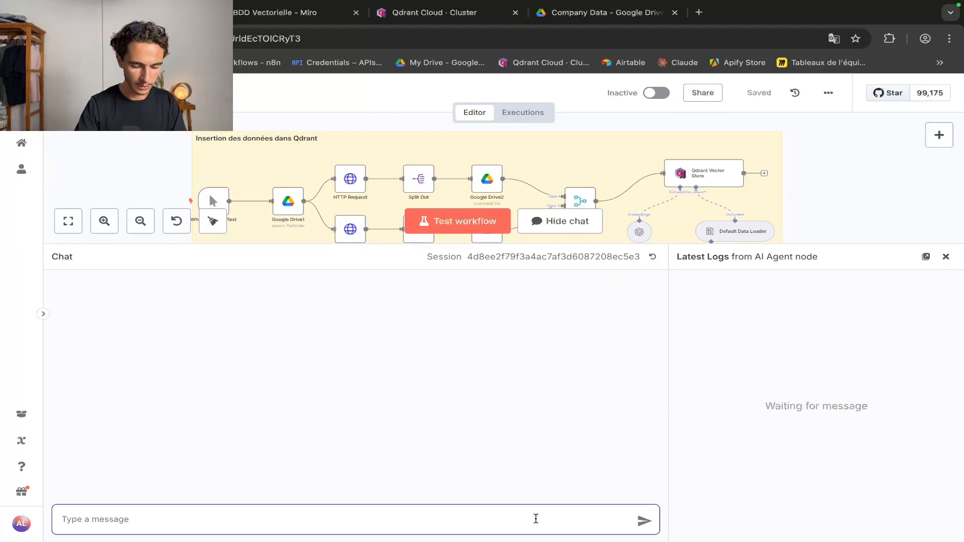
type("Fait ")
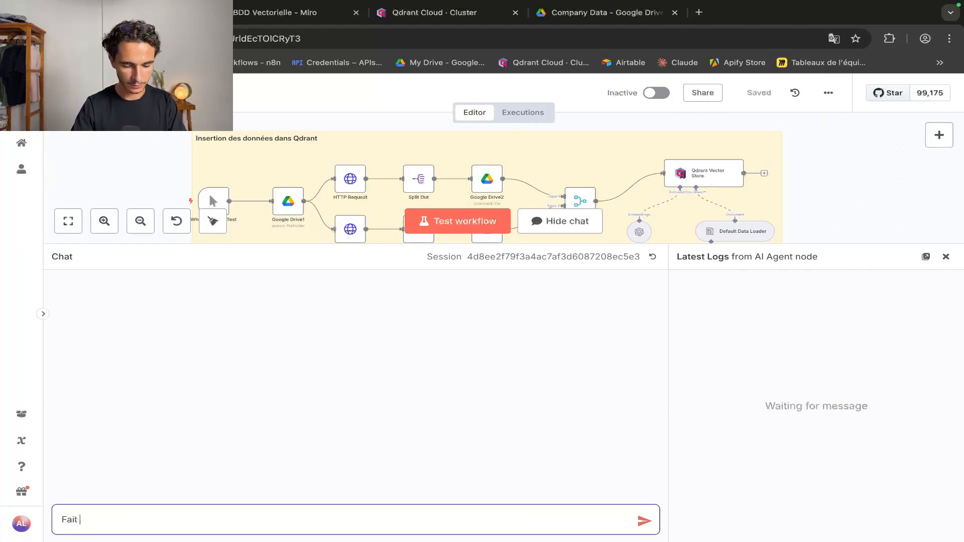
type("moi un r")
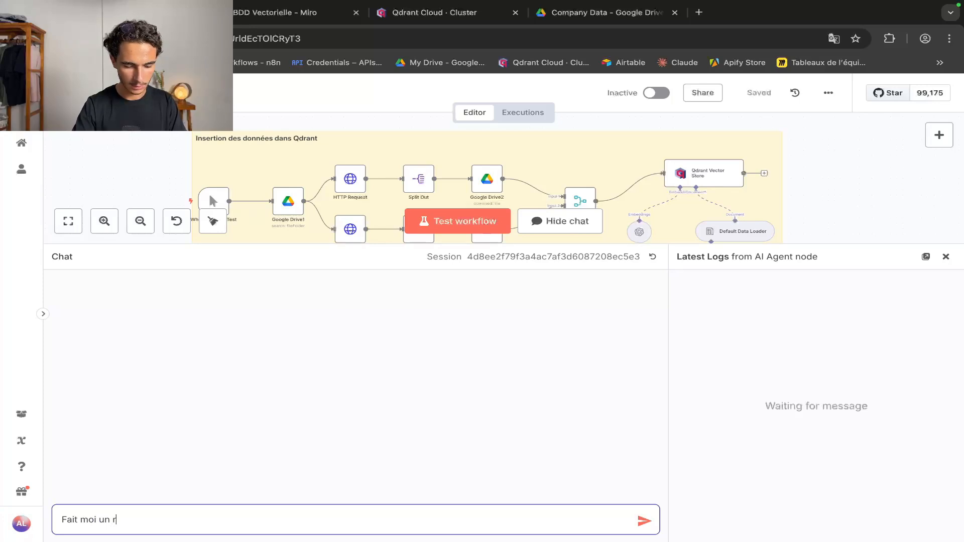
type("ésumé des ch")
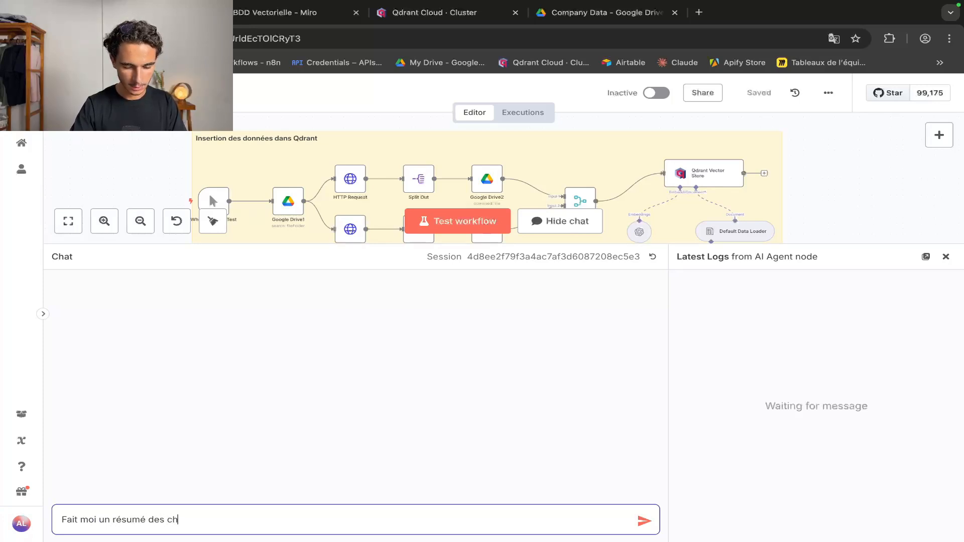
type("iffres de 202")
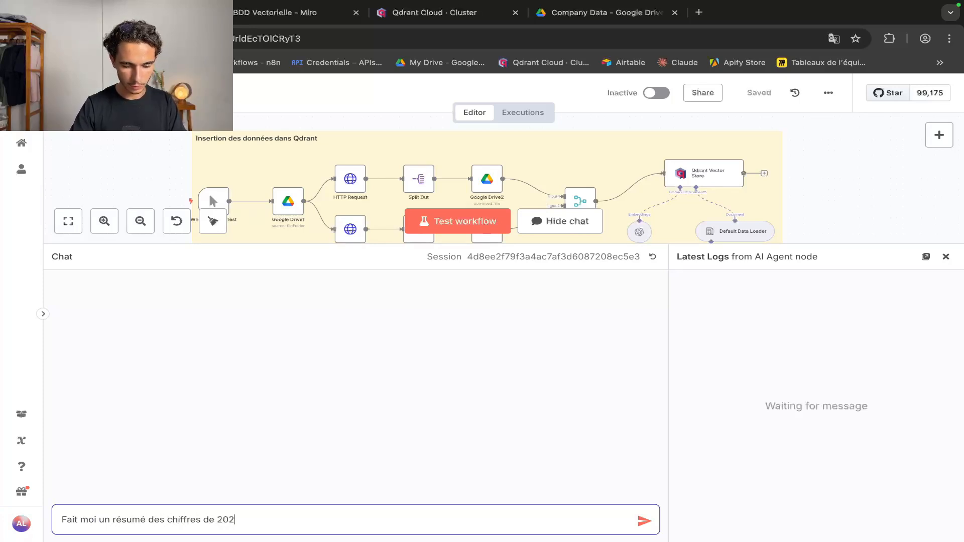
type("4, donne ")
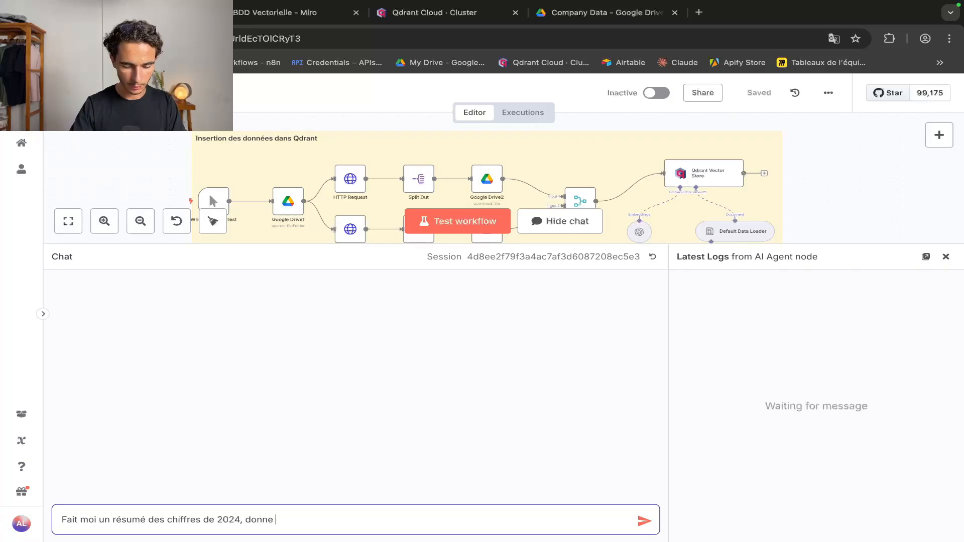
type("moi les points ")
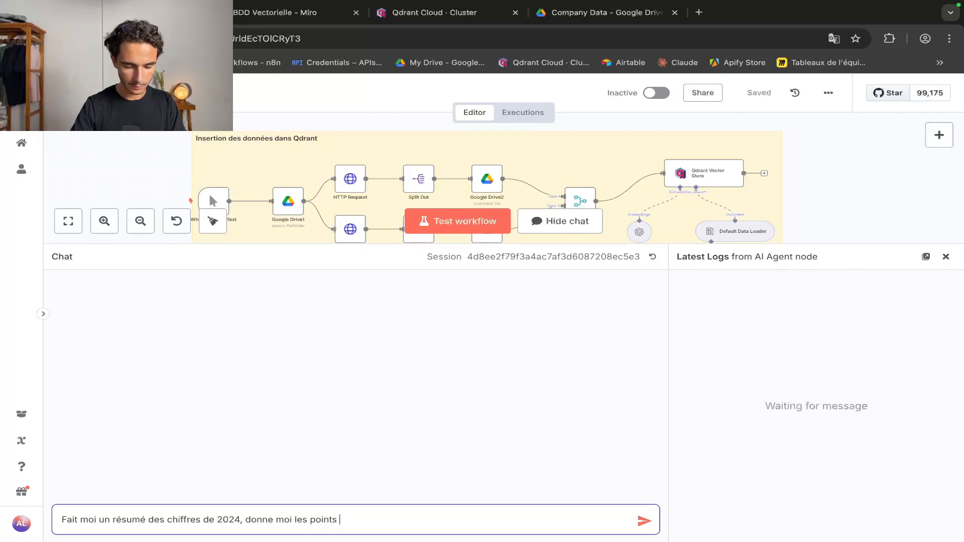
type("forts et faibl")
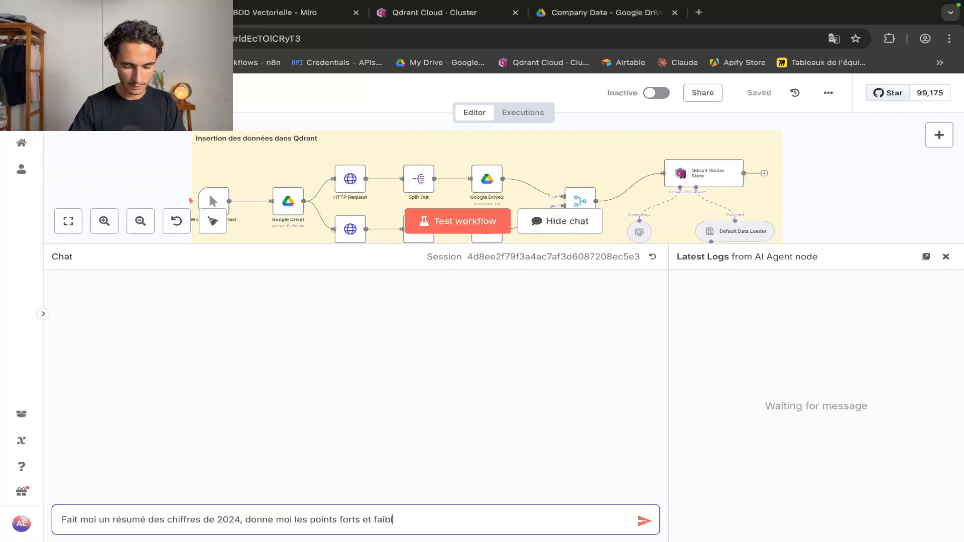
type("es et donne")
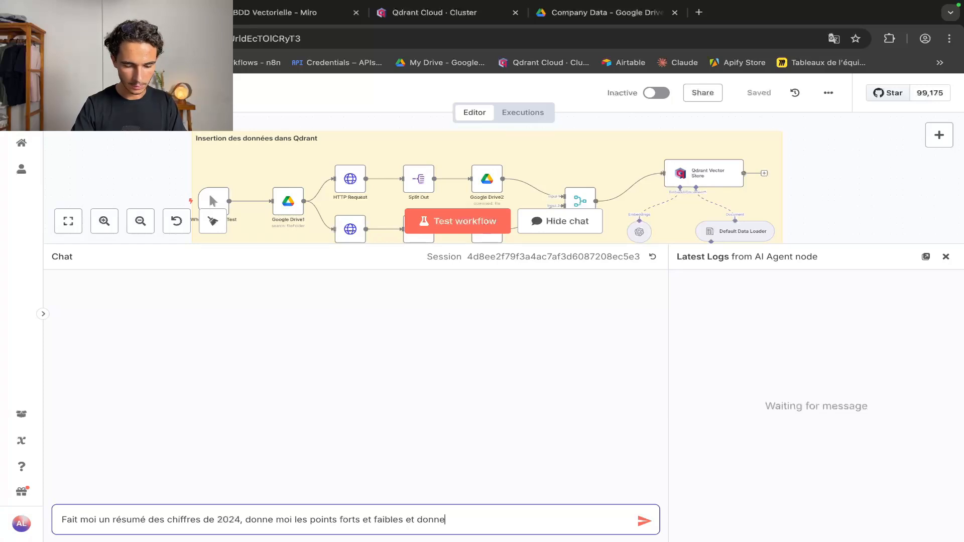
type(" moi des su")
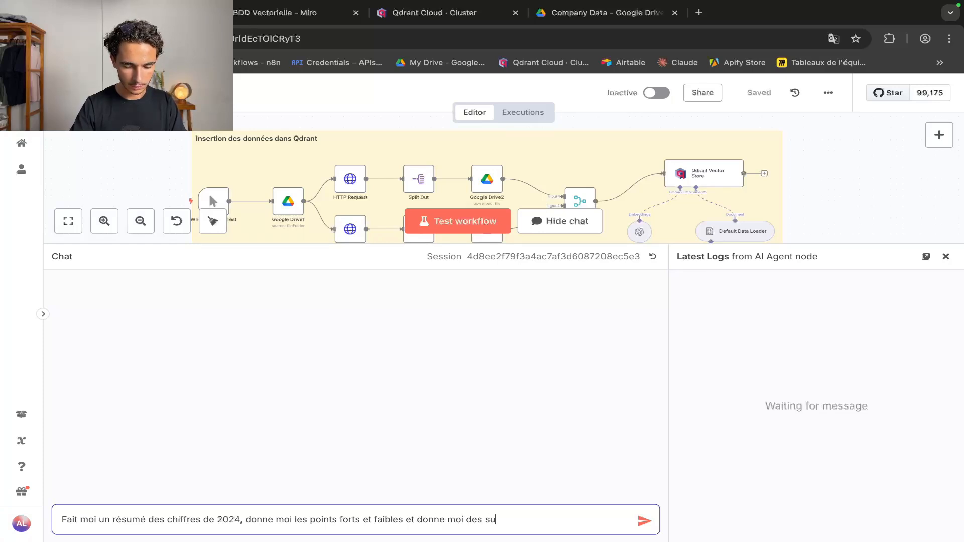
type("ggestions ")
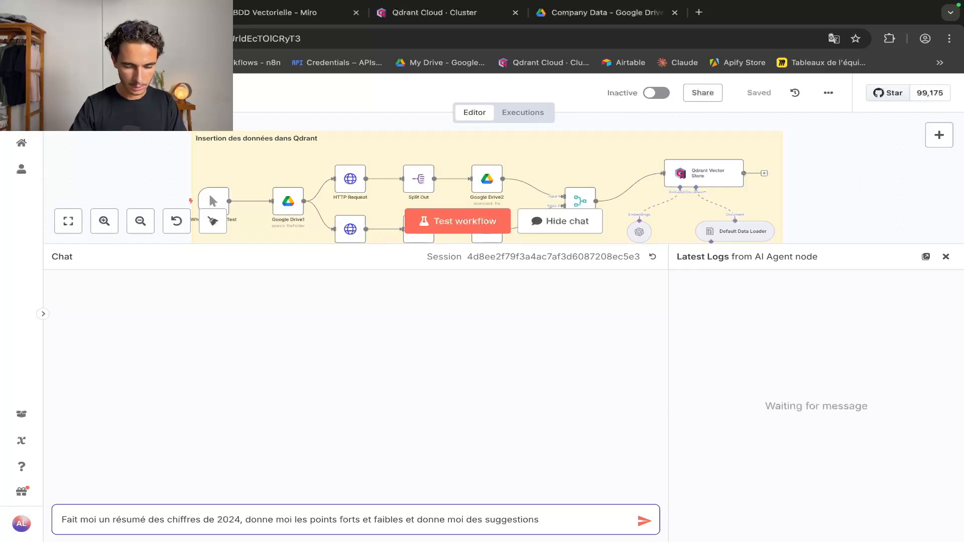
type("straté")
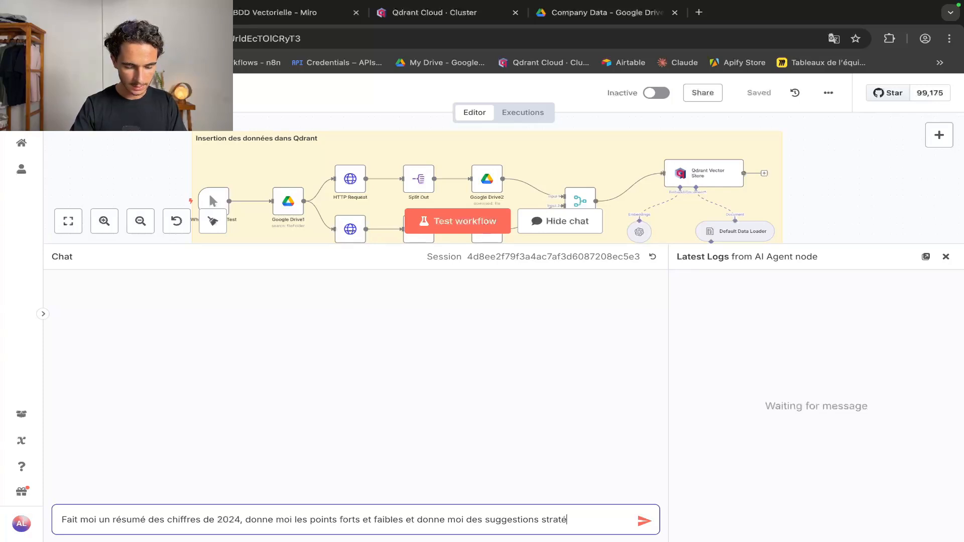
type("giques")
key("Return")
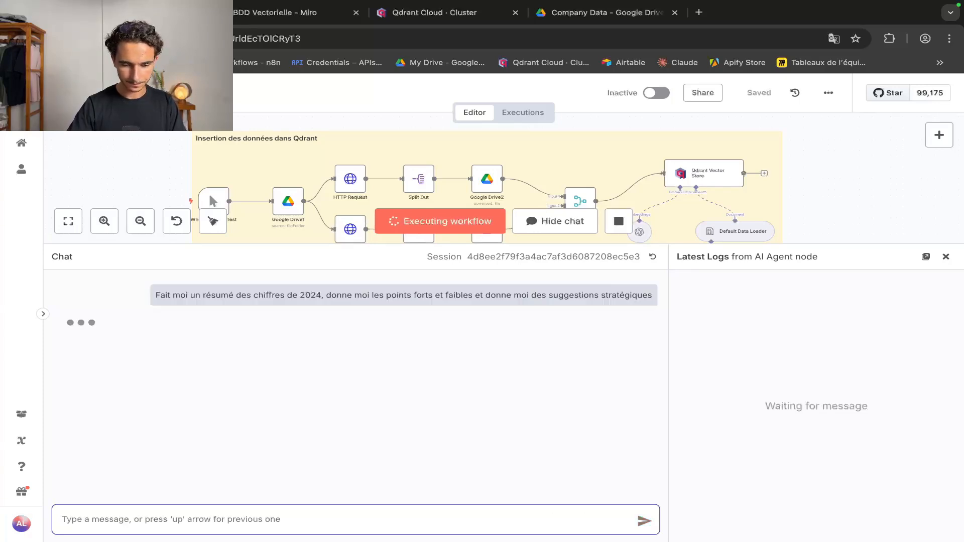
Follow the running Q&A IA branch through the AI Agent, OpenAI Chat Model and Qdrant Vector Store1 nodes
scroll(710, 193, "down", 5)
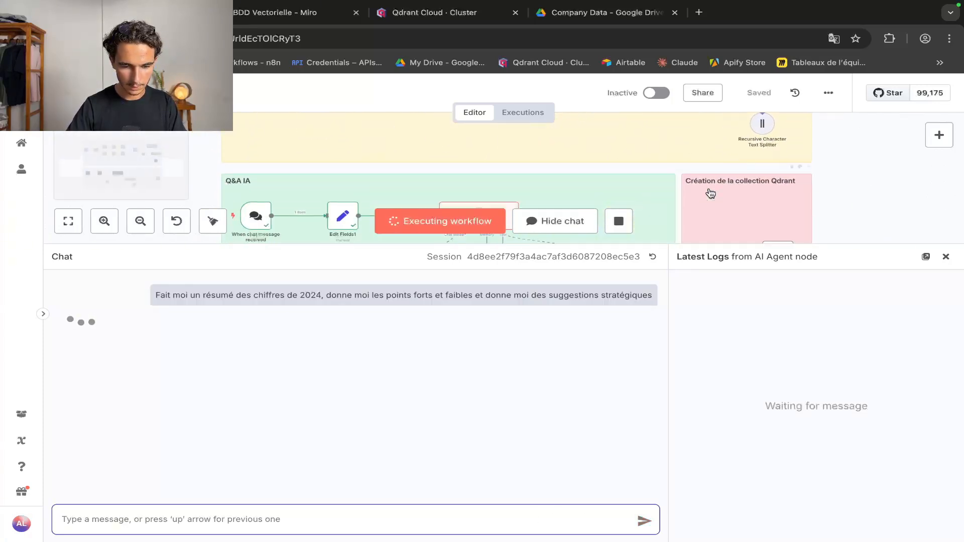
scroll(711, 193, "down", 3)
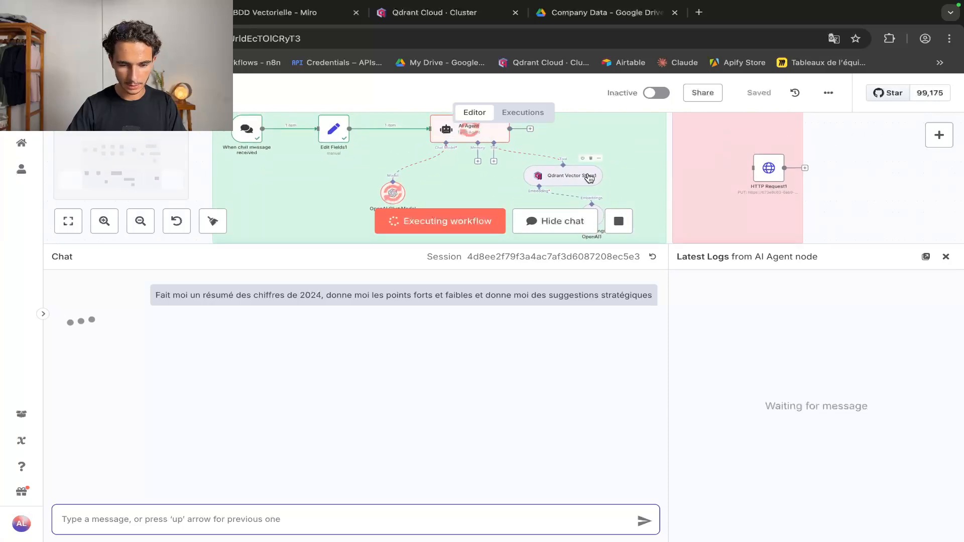
scroll(590, 178, "right", 1)
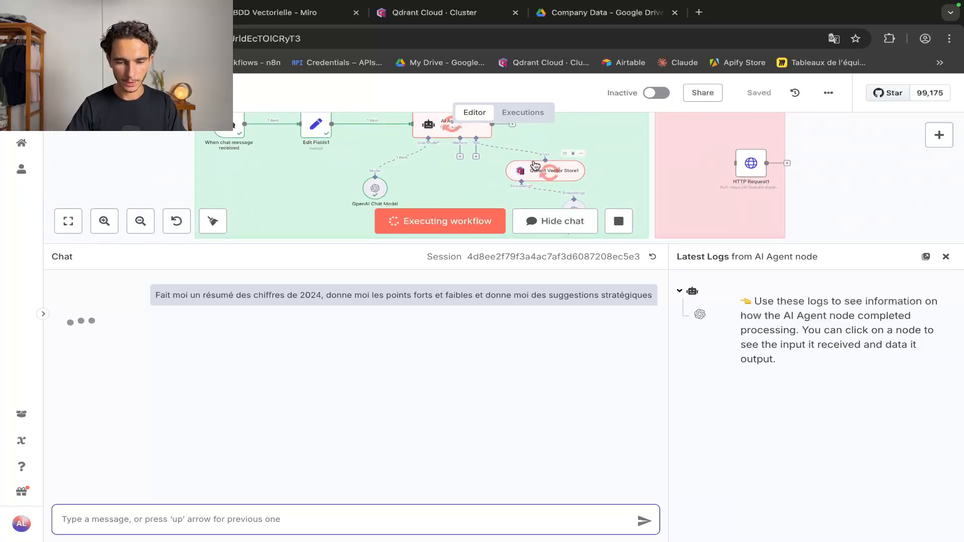
scroll(535, 166, "up", 1)
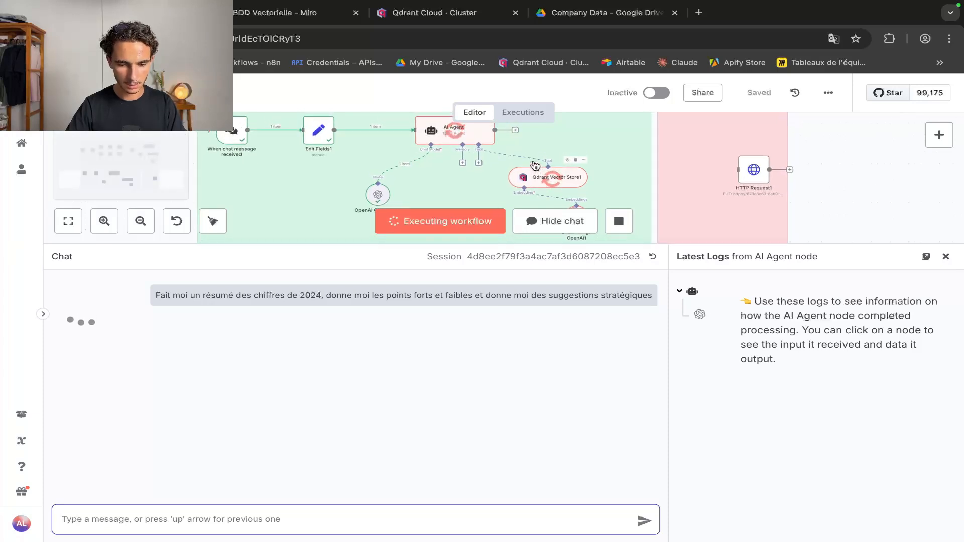
scroll(535, 165, "up", 1)
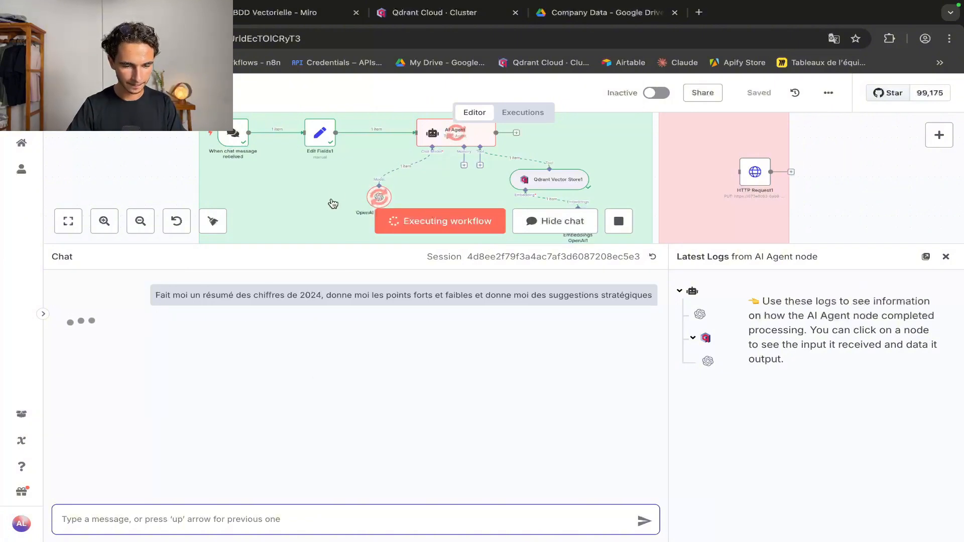
Read the agent's 2024 figures, strengths, weaknesses and strategic suggestions, and close the chat to return to the full workflow
scroll(334, 196, "down", 3)
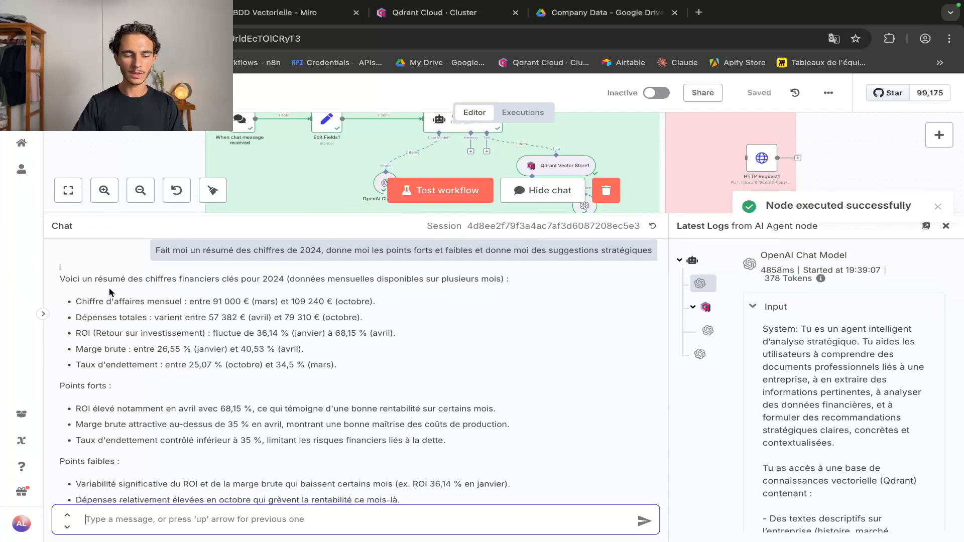
left_click_drag(64, 278, 151, 348)
scroll(145, 348, "down", 1)
left_click_drag(91, 350, 151, 387)
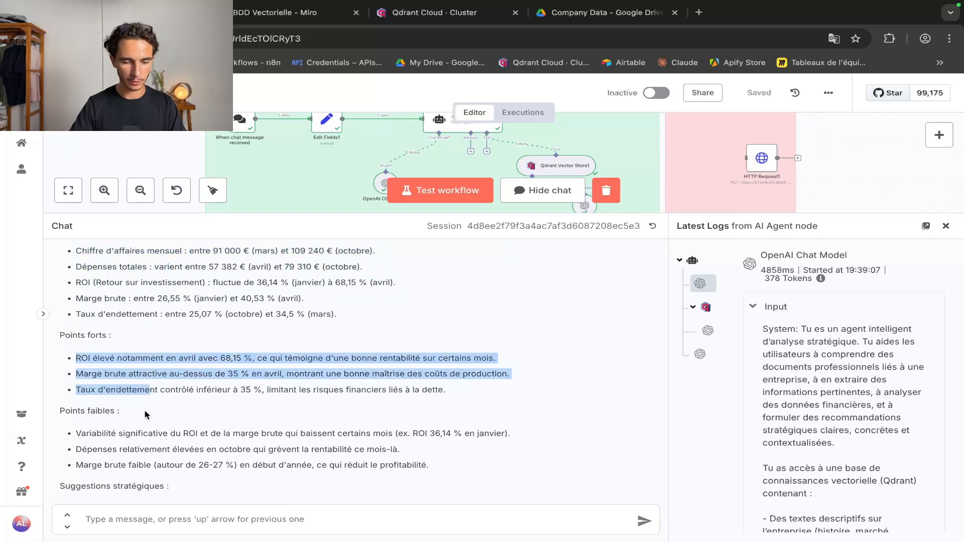
left_click_drag(141, 427, 141, 458)
scroll(141, 457, "down", 2)
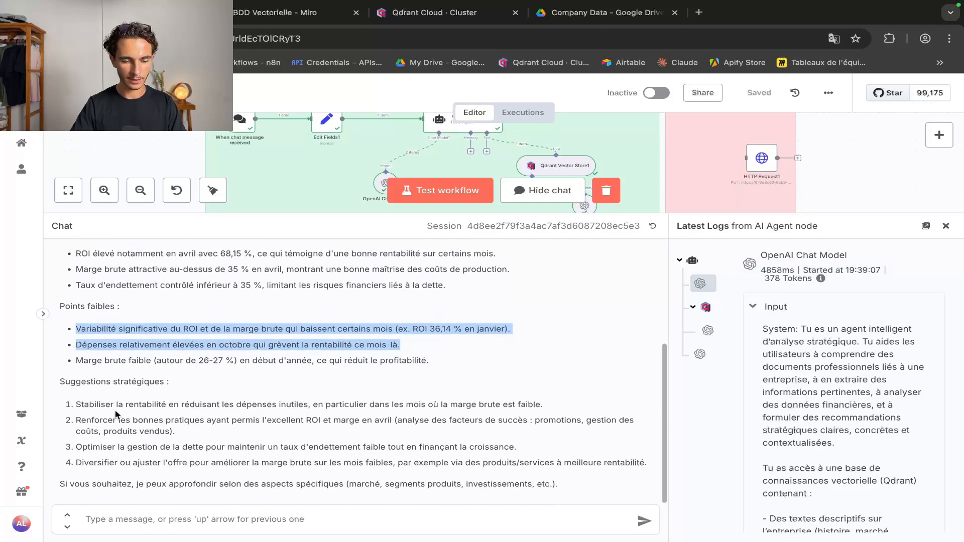
left_click_drag(106, 404, 164, 482)
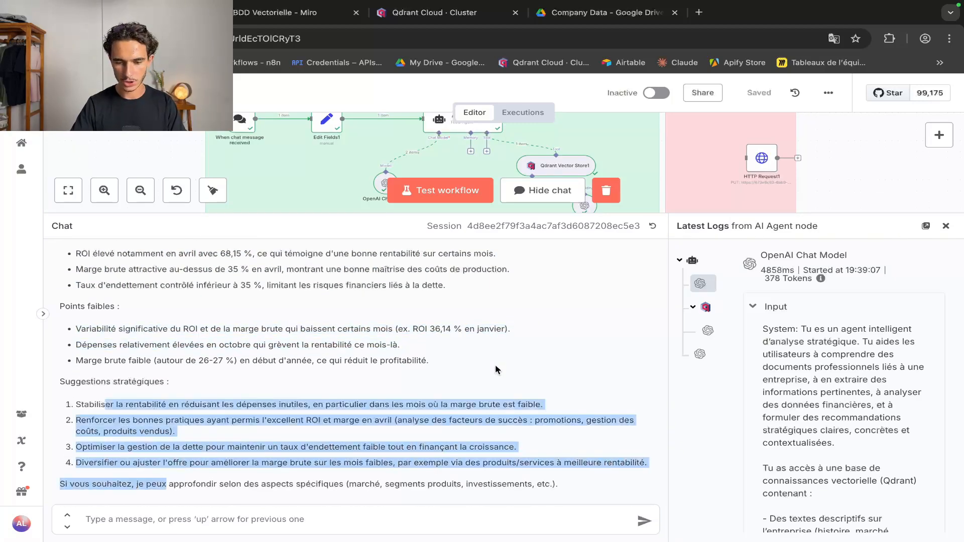
left_click(946, 226)
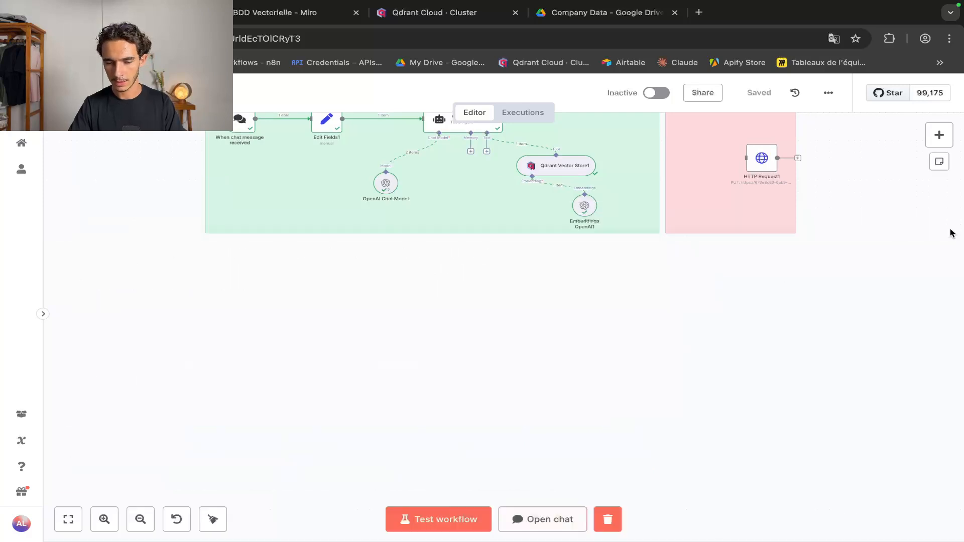
scroll(820, 232, "up", 5)
scroll(821, 234, "up", 1)
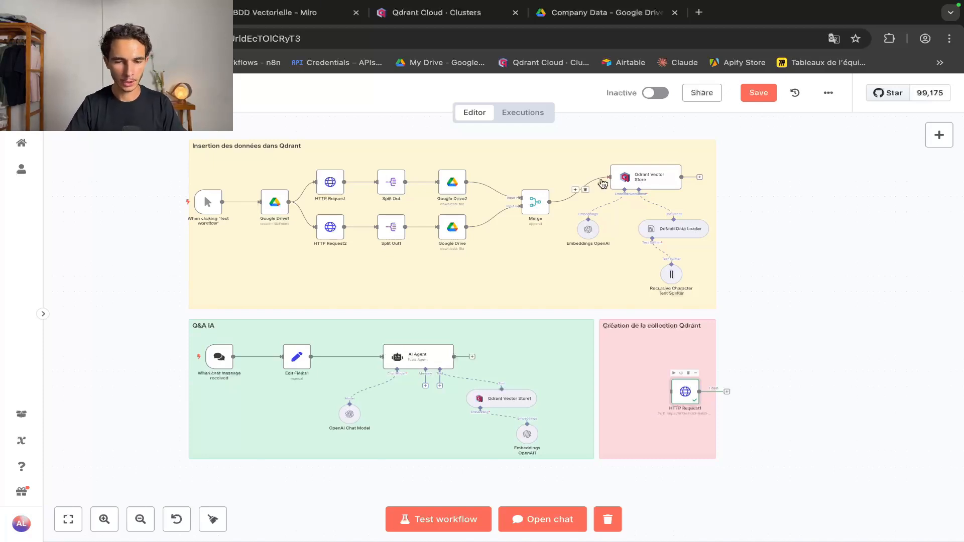
Switch to Qdrant Cloud and open the free-tier N8N_RAG_V1 cluster to review its overview details
left_click(440, 15)
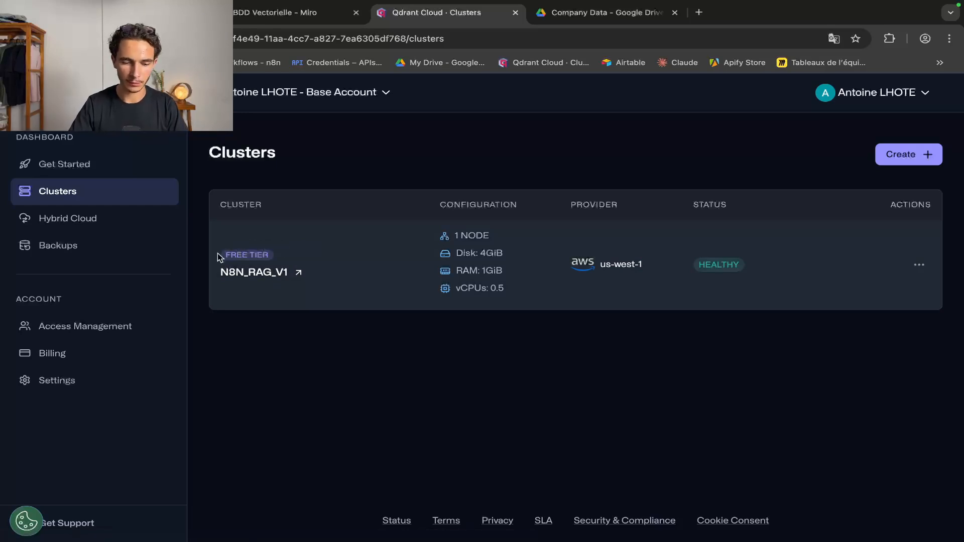
left_click_drag(218, 254, 271, 257)
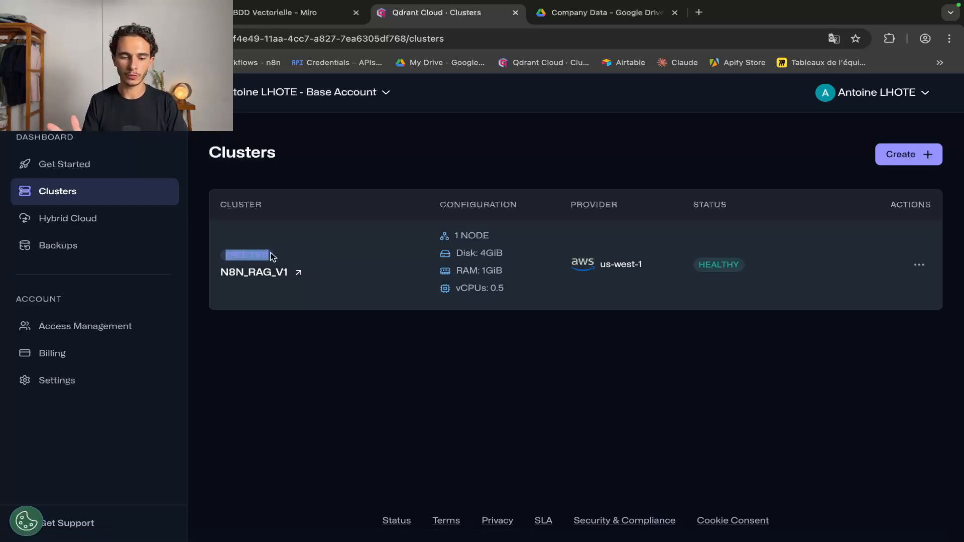
left_click(244, 268)
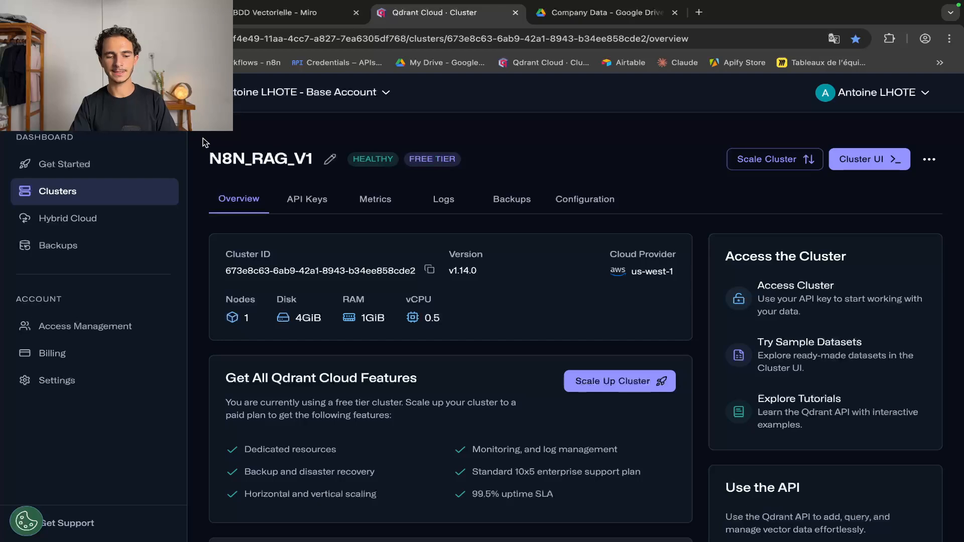
left_click_drag(226, 139, 491, 310)
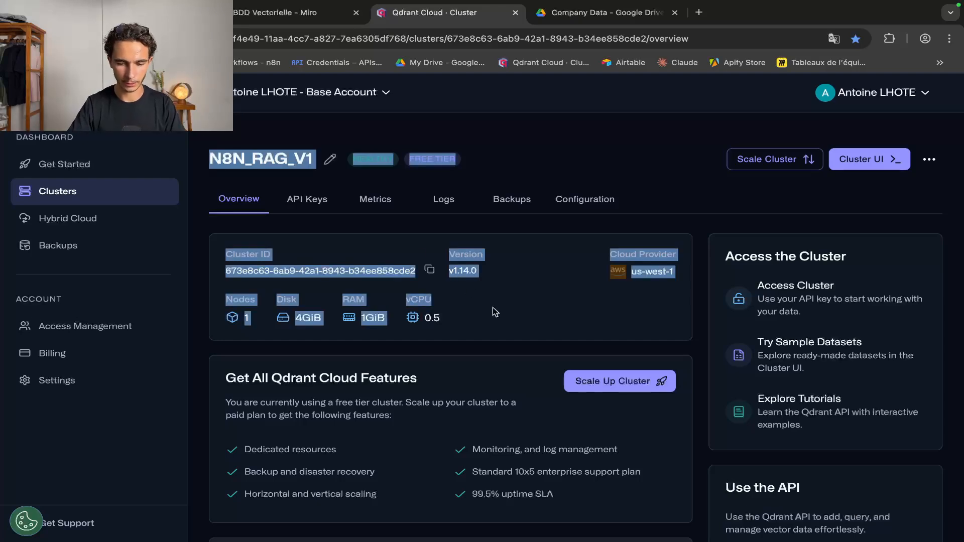
left_click(549, 318)
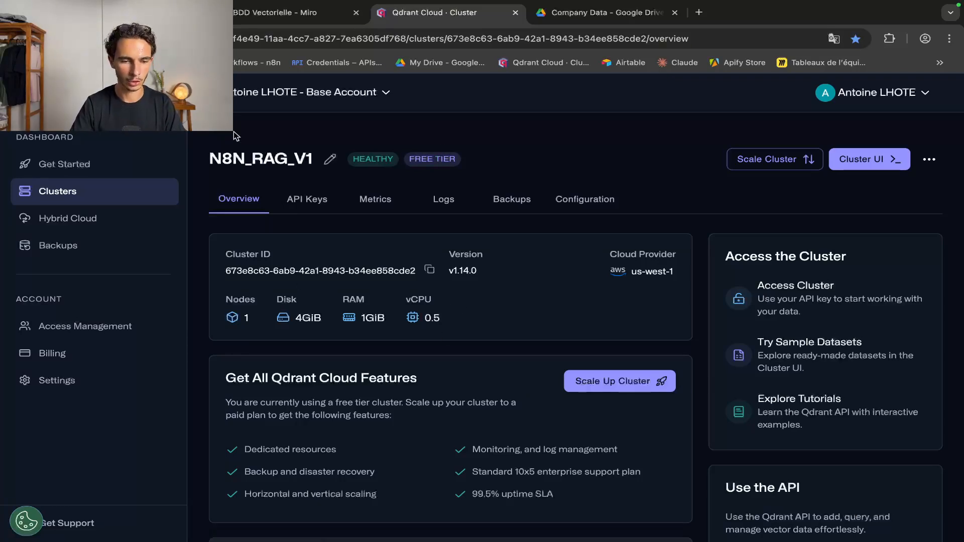
Return to n8n and open the HTTP Request1 node's URL expression, highlighting the cluster endpoint before /collections/data_entreprise2
left_click(132, 13)
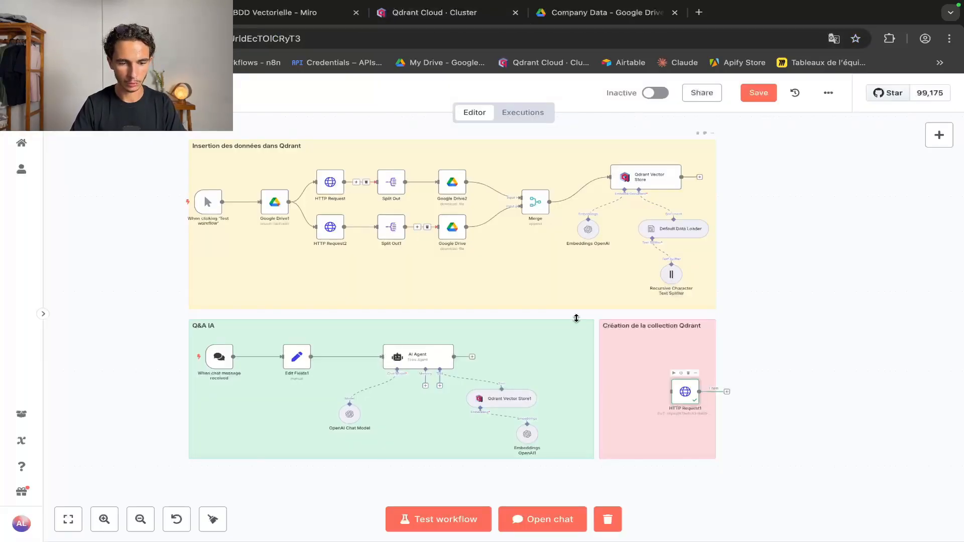
scroll(577, 318, "right", 1)
scroll(576, 319, "right", 2)
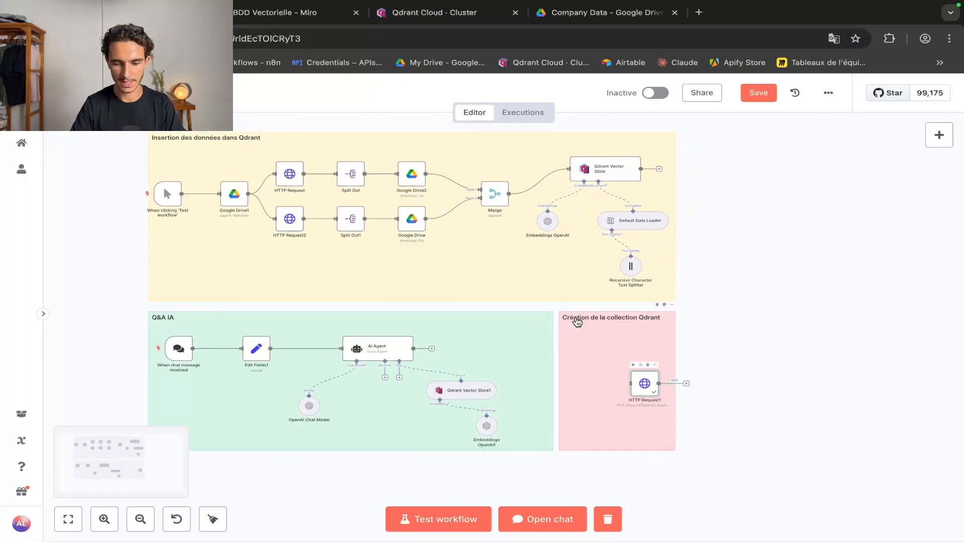
double_click(647, 396)
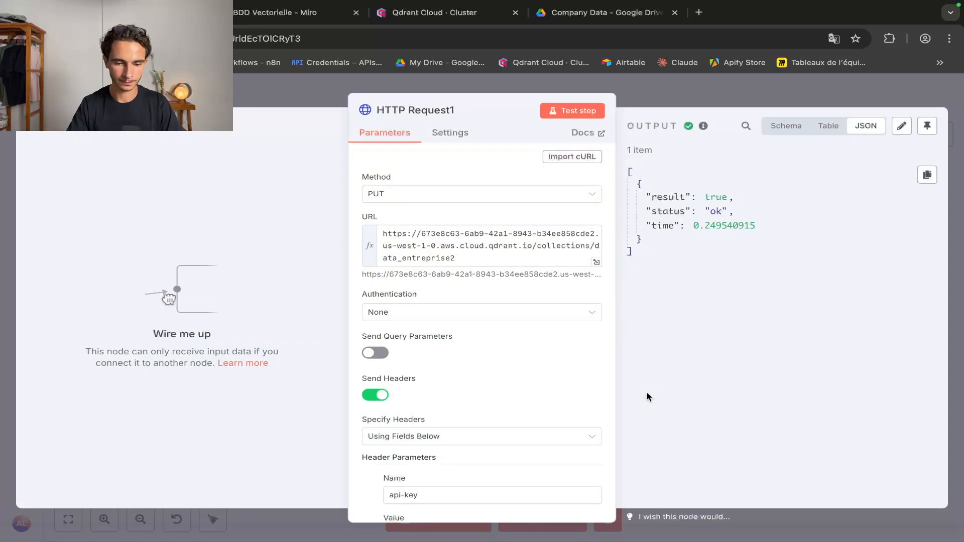
left_click(596, 261)
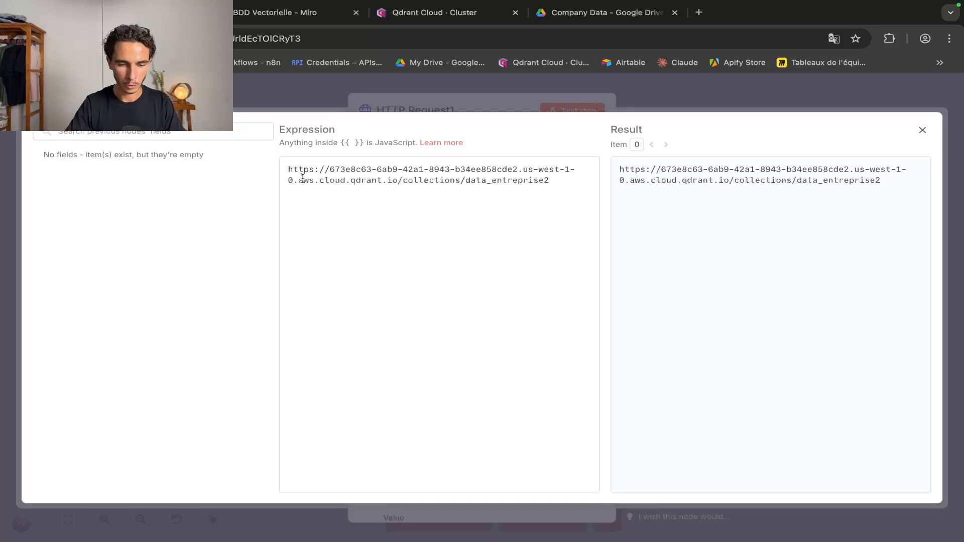
left_click_drag(286, 167, 590, 199)
left_click(542, 204)
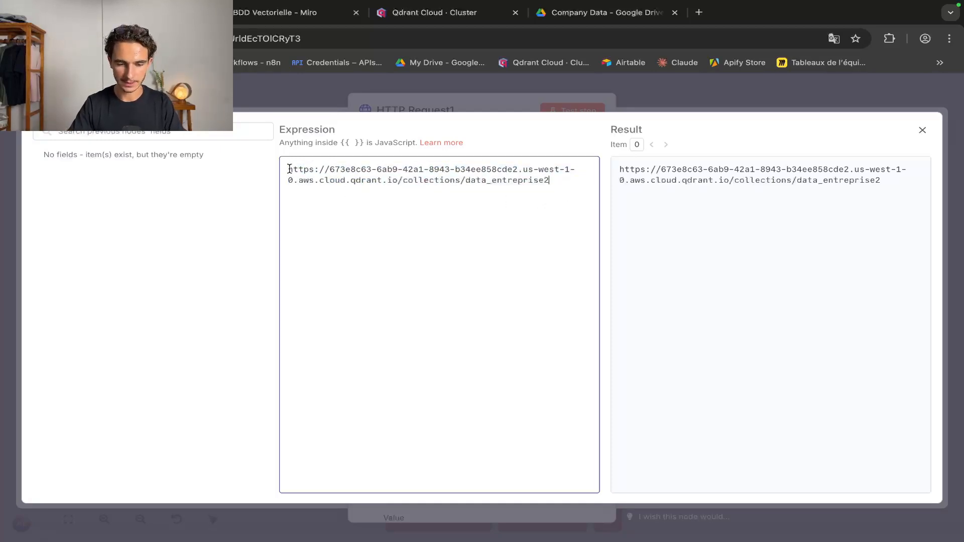
left_click_drag(290, 169, 397, 184)
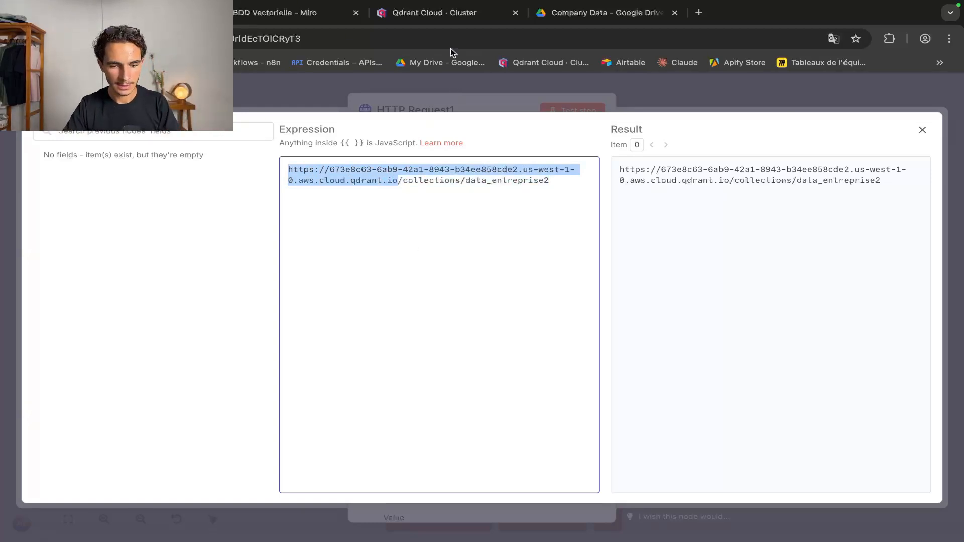
Switch to Qdrant Cloud and locate the Use the API section with the endpoint on the cluster overview
left_click(448, 20)
scroll(744, 336, "down", 3)
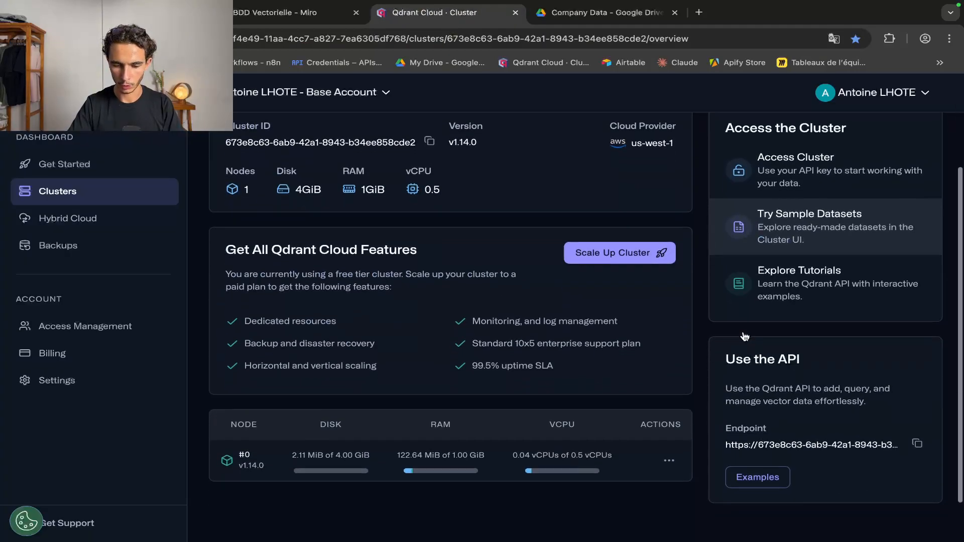
left_click_drag(725, 359, 800, 359)
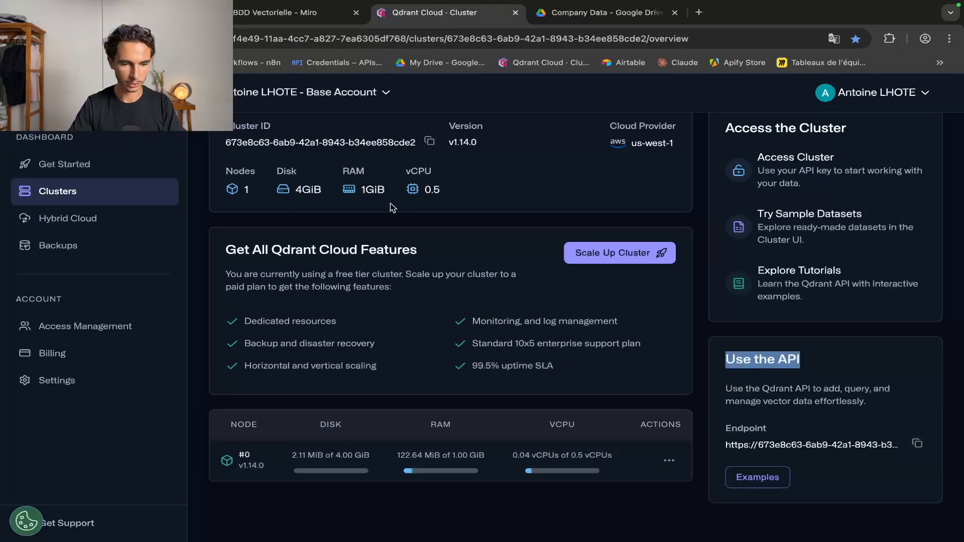
Return to n8n, replace the collection name at the end of the HTTP Request1 URL with donnees_entreprise, and close the expression editor
left_click(176, 12)
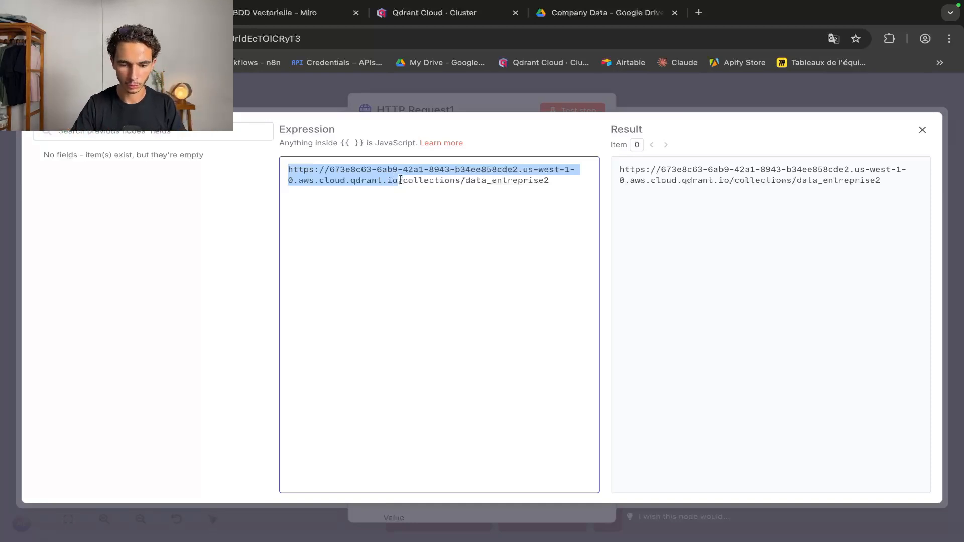
left_click_drag(402, 180, 466, 184)
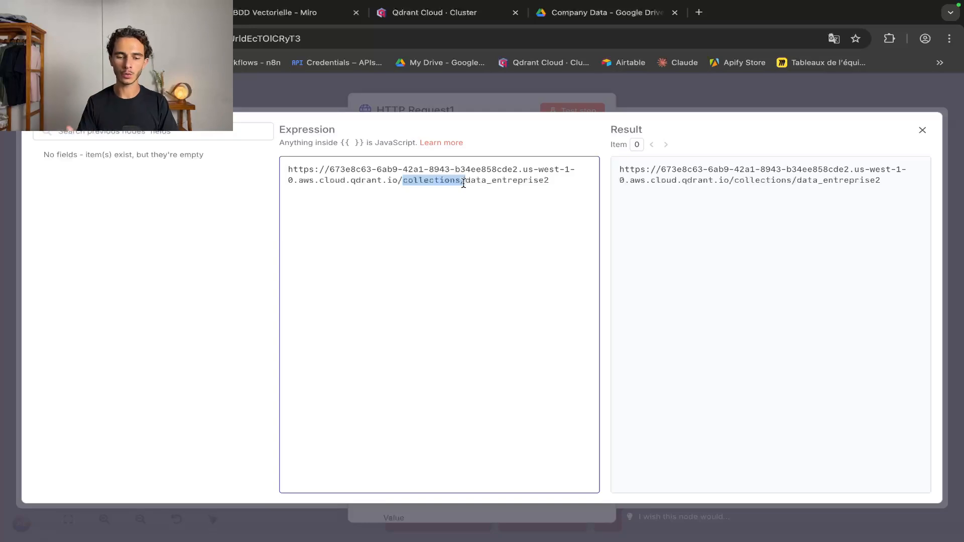
left_click_drag(556, 182, 467, 180)
key("BackSpace")
type("don")
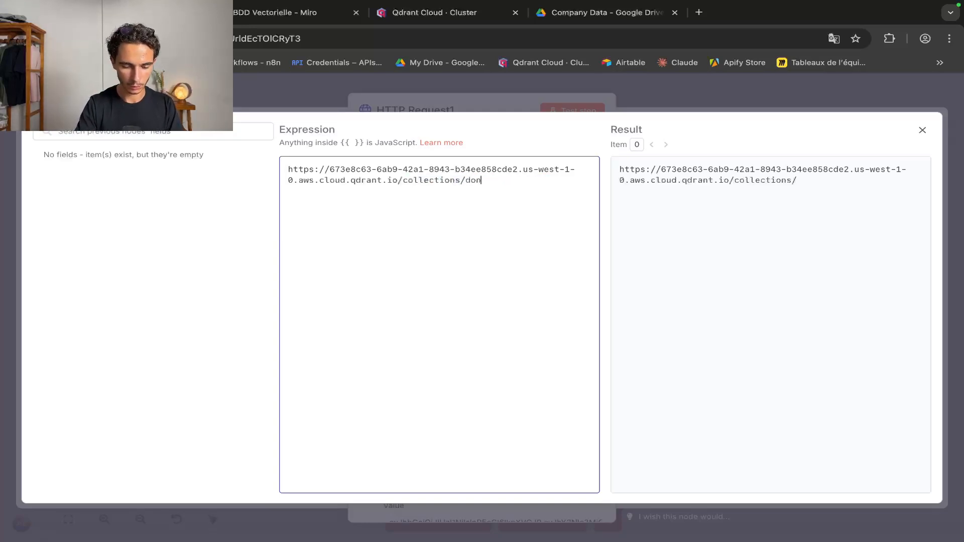
type("nees")
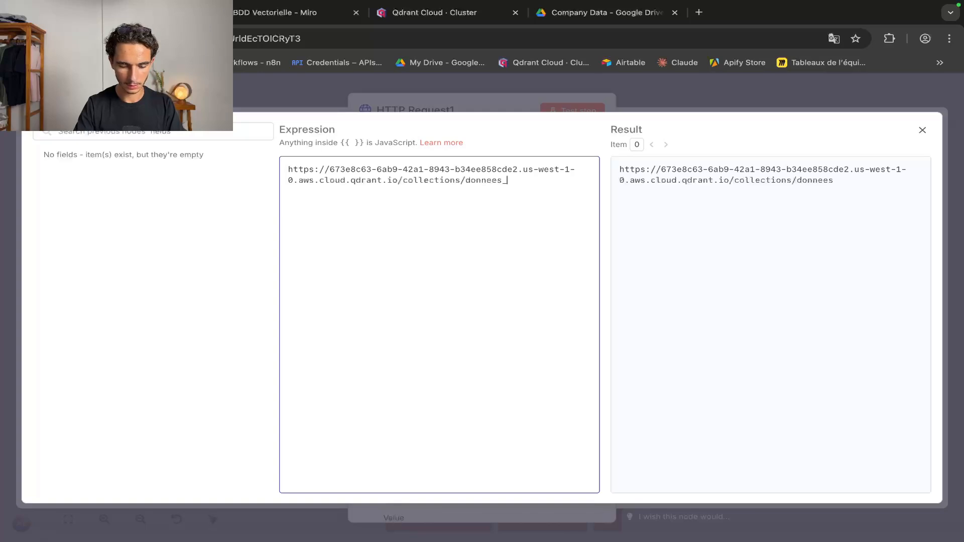
type("_entreprise")
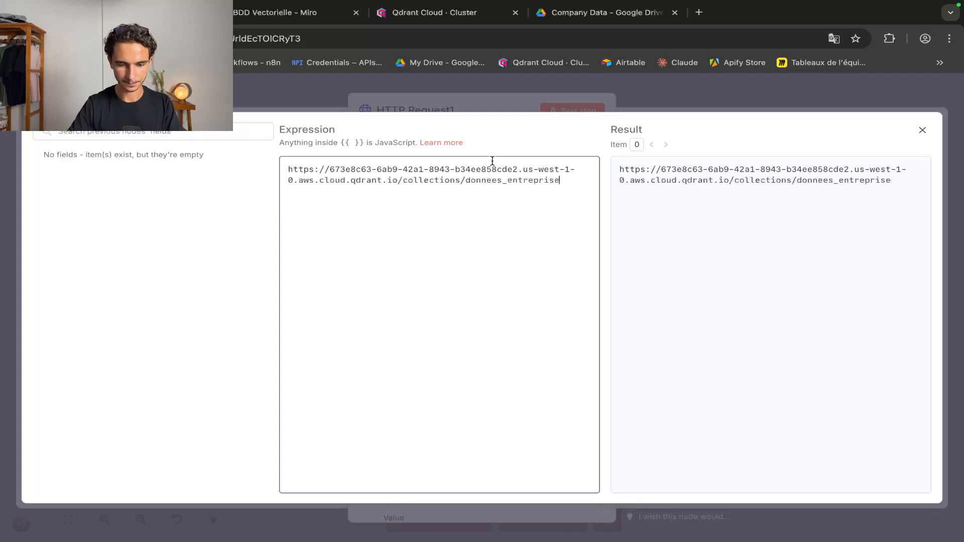
left_click(514, 104)
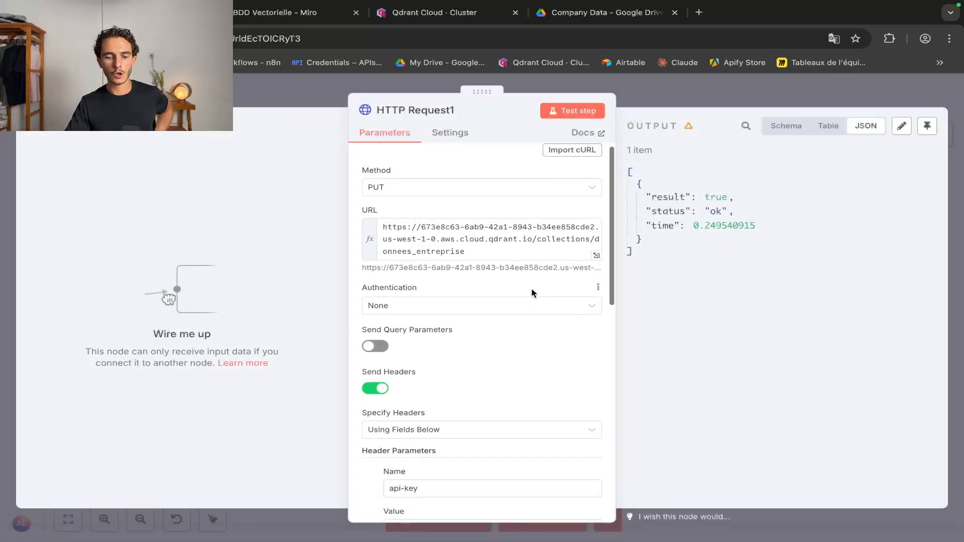
Review the HTTP Request1 header parameters, highlighting the api-key name and its value
scroll(531, 288, "down", 3)
scroll(533, 291, "down", 3)
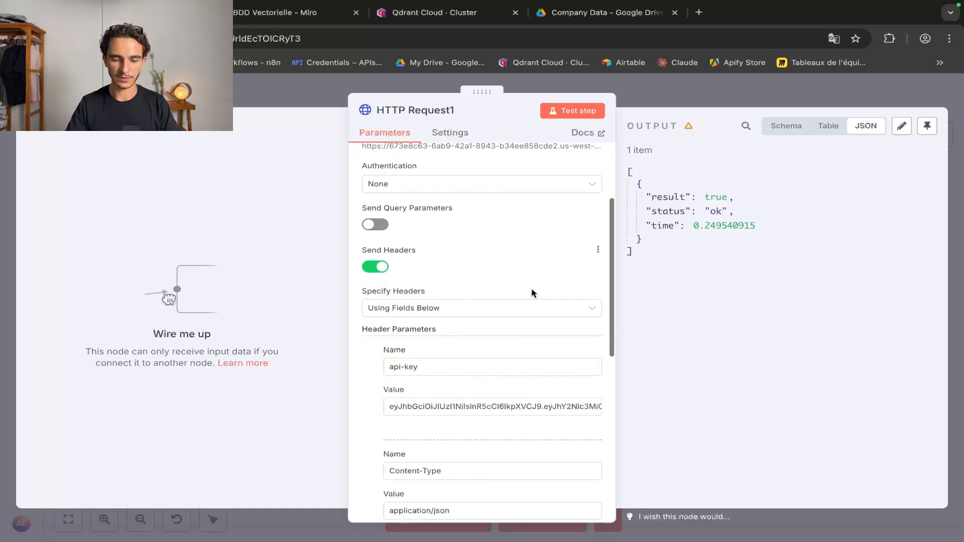
scroll(533, 294, "down", 2)
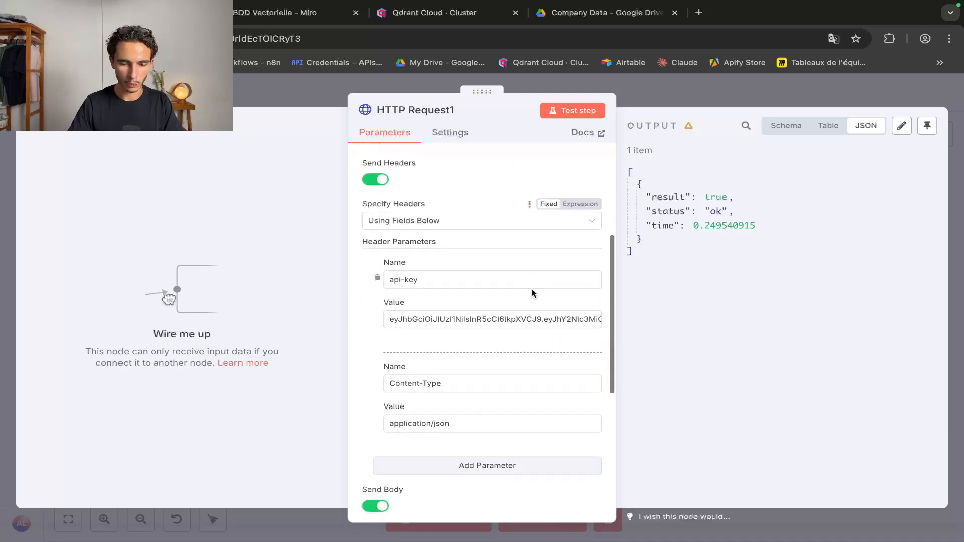
left_click_drag(379, 258, 506, 333)
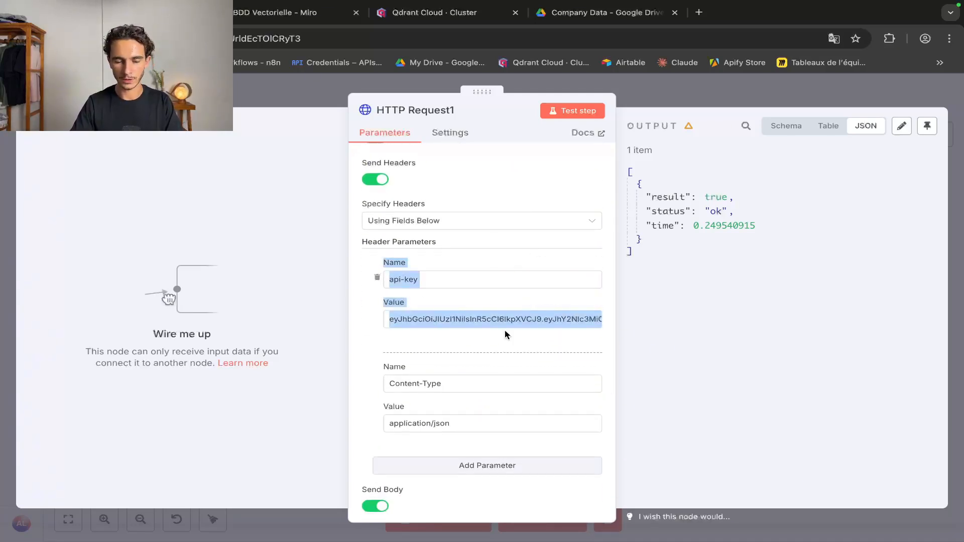
left_click(420, 22)
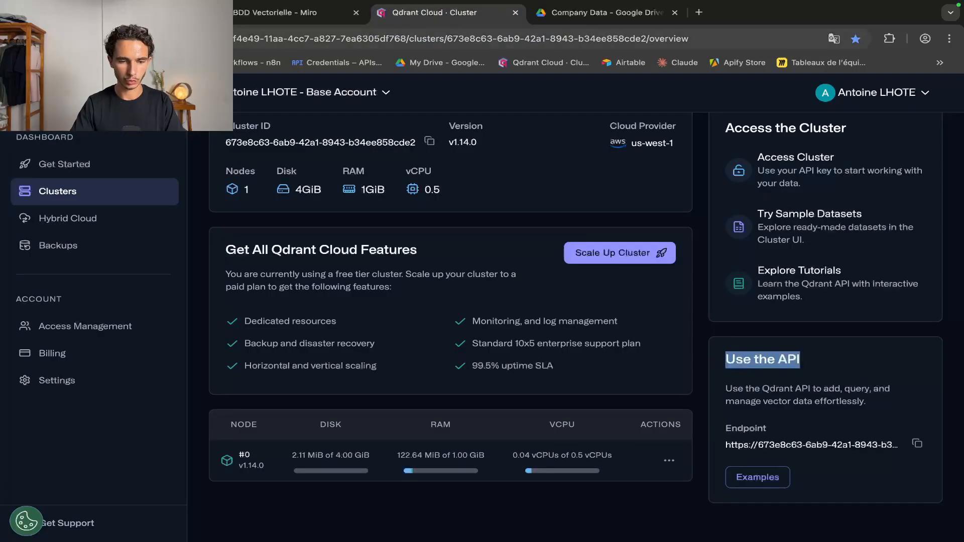
left_click(156, 14)
left_click(372, 267)
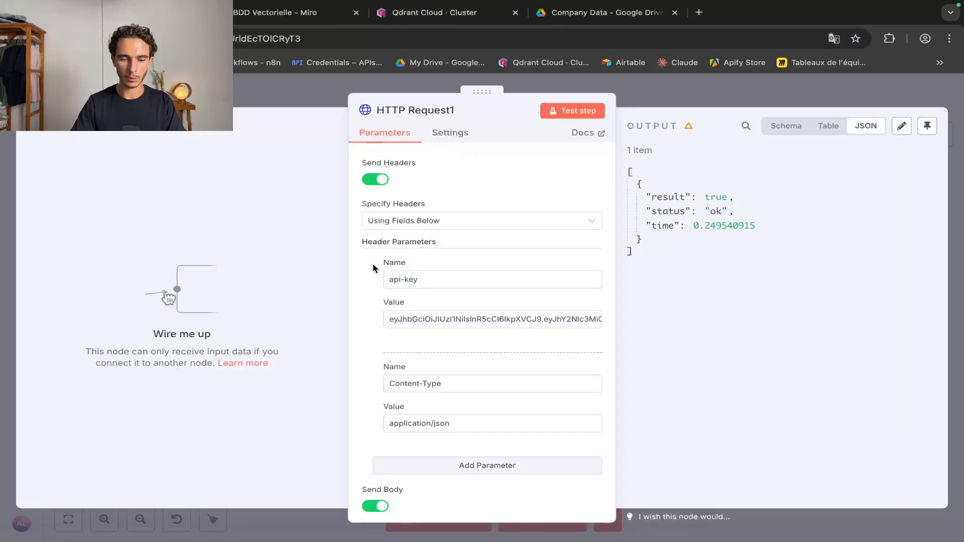
left_click_drag(459, 281, 383, 281)
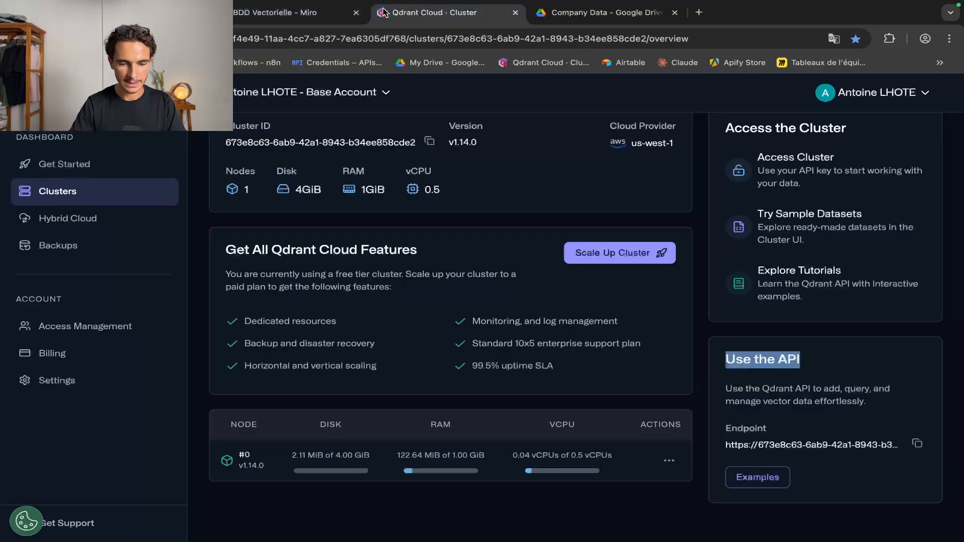
Switch to Qdrant Cloud and open the API key management page of the N8N_RAG_V1 cluster
left_click(383, 12)
scroll(384, 188, "up", 3)
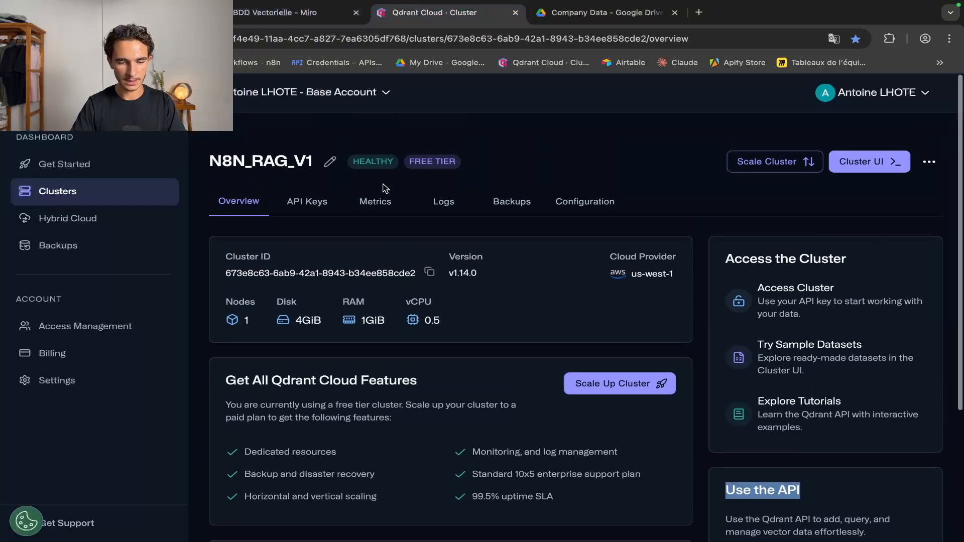
left_click(319, 200)
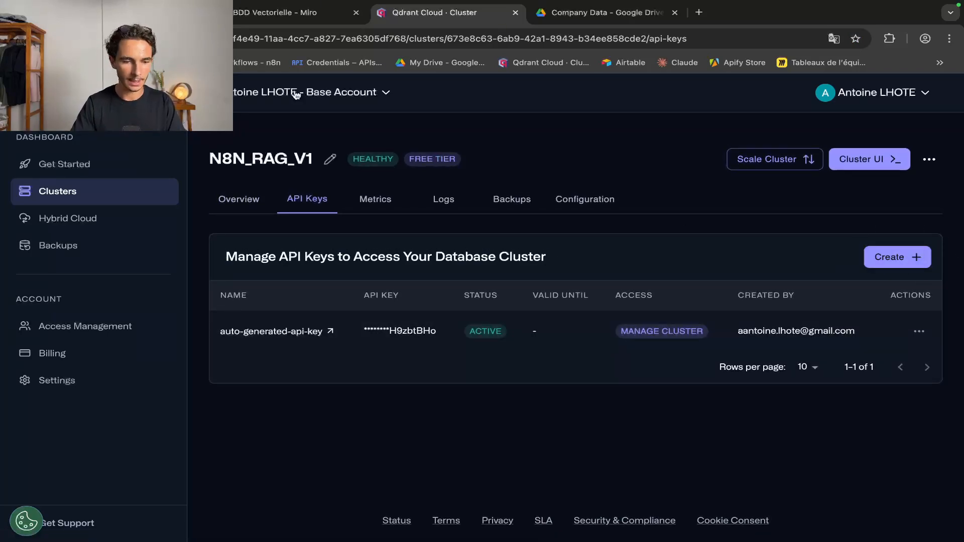
Return to n8n and examine the HTTP Request1 Content-Type header and JSON body, highlighting the vectors definition and its size property
left_click(176, 13)
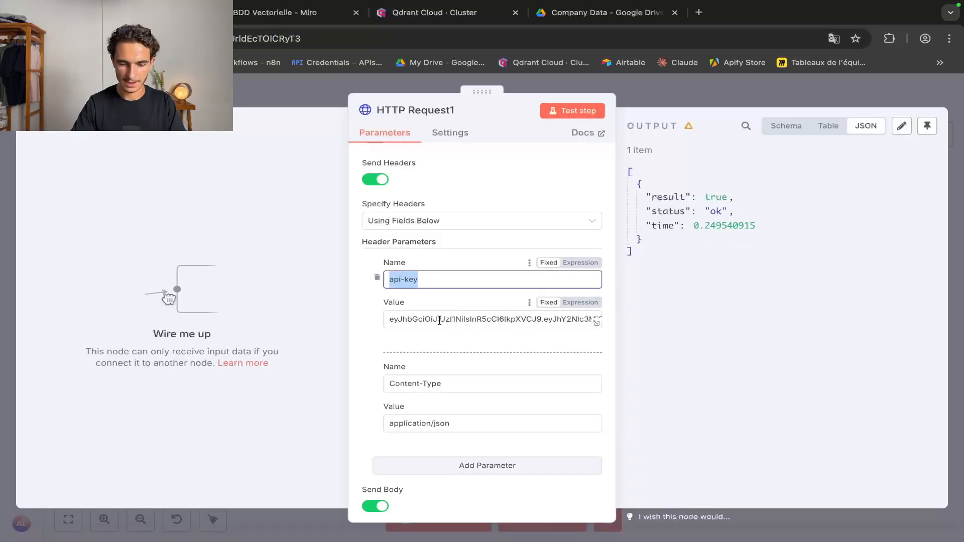
scroll(489, 320, "down", 1)
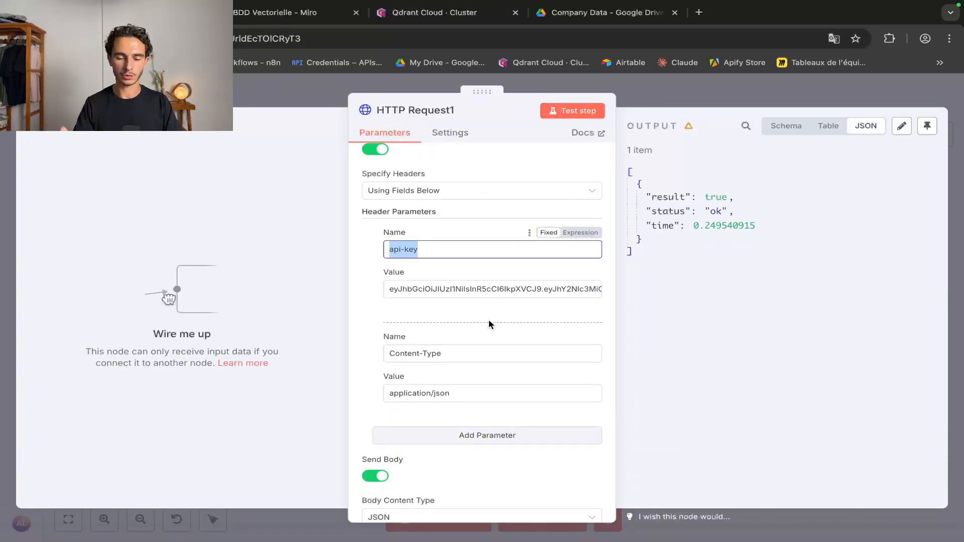
scroll(489, 323, "down", 2)
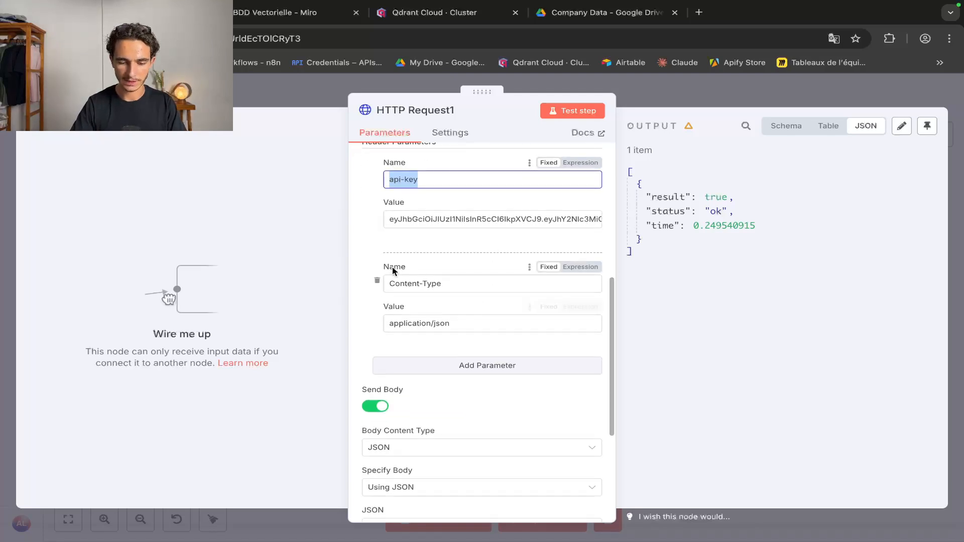
left_click_drag(386, 280, 452, 280)
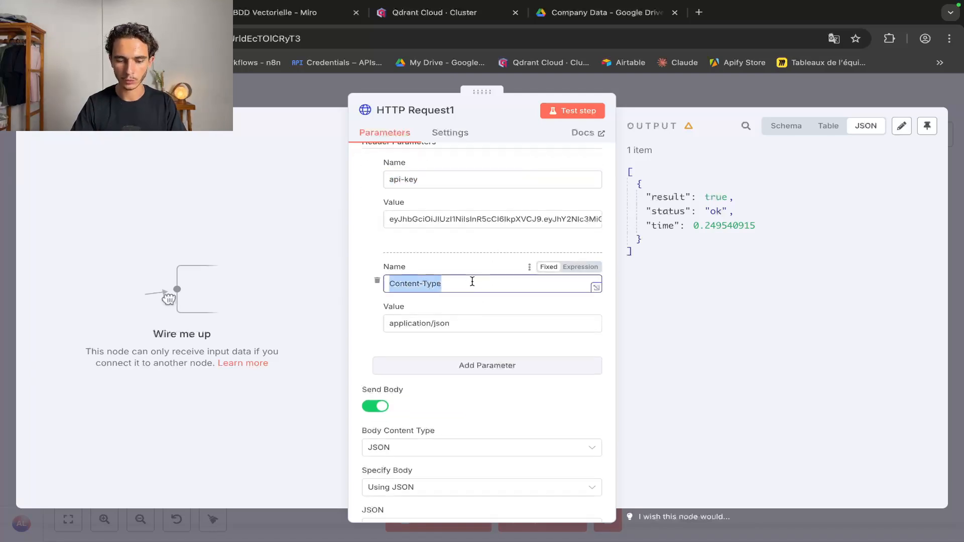
scroll(472, 281, "down", 1)
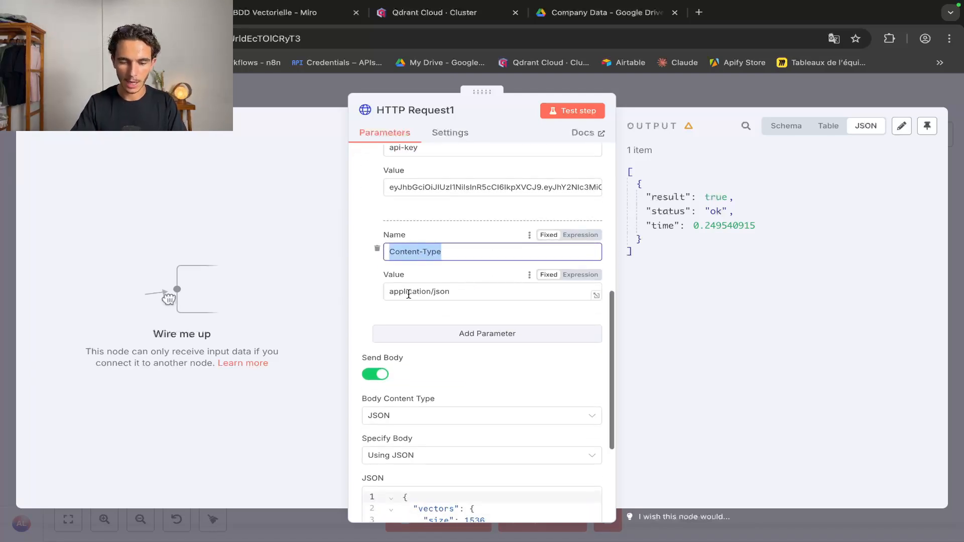
scroll(400, 295, "down", 3)
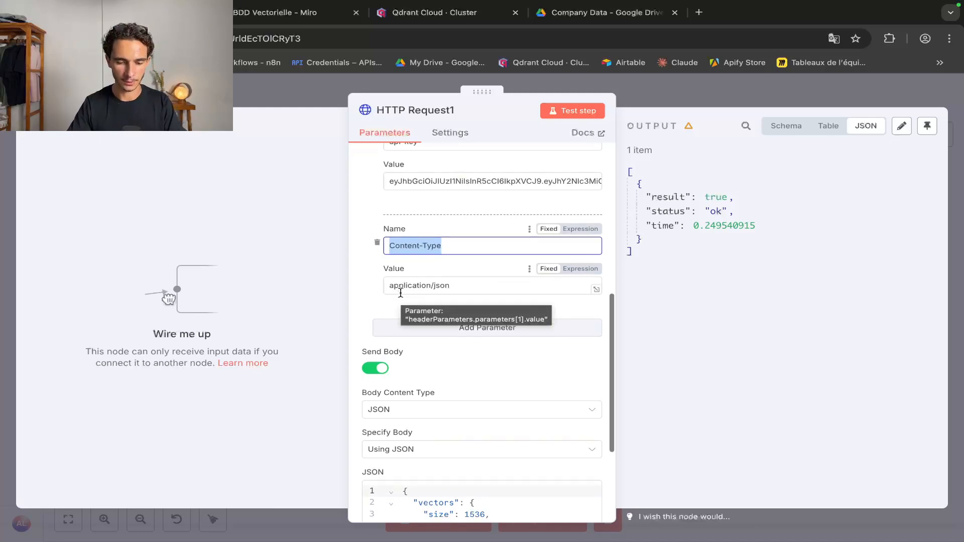
scroll(401, 294, "down", 2)
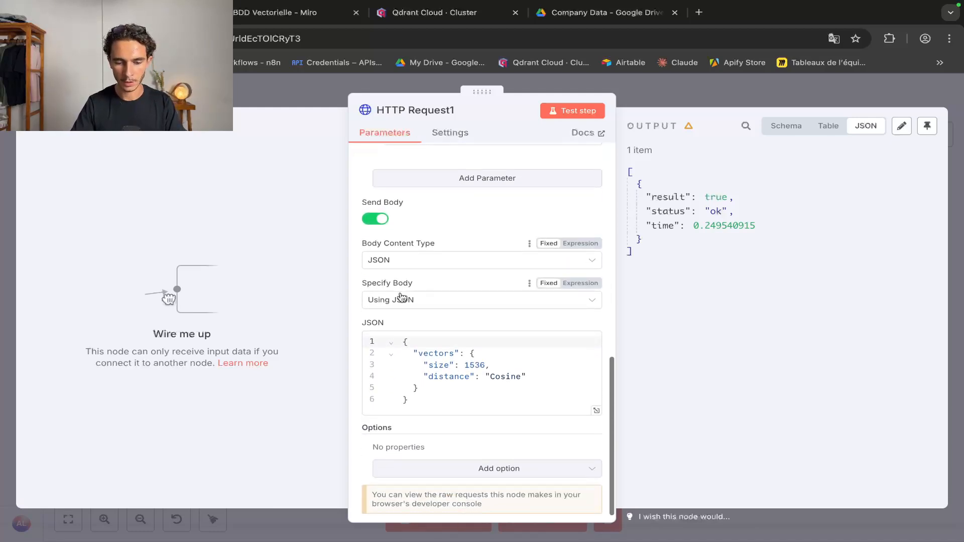
left_click_drag(435, 405, 380, 335)
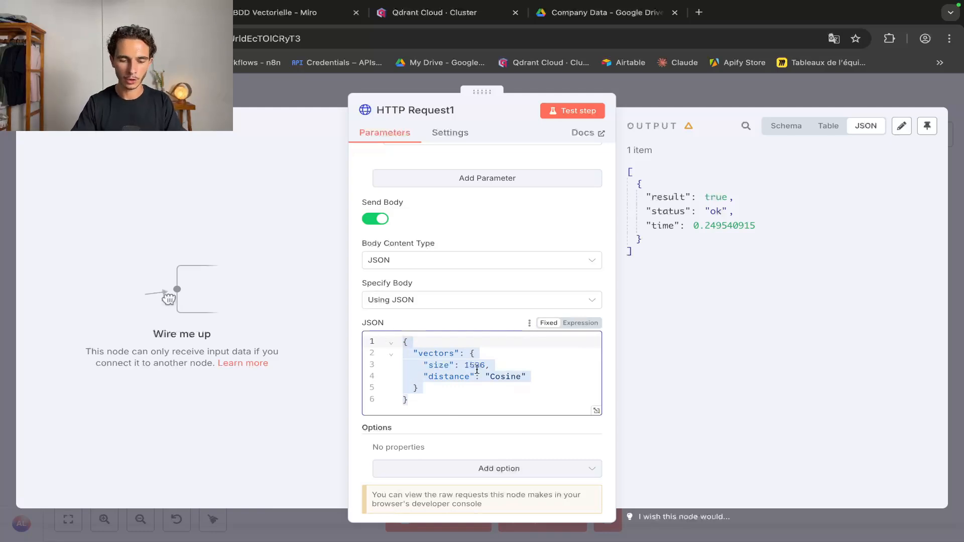
double_click(452, 364)
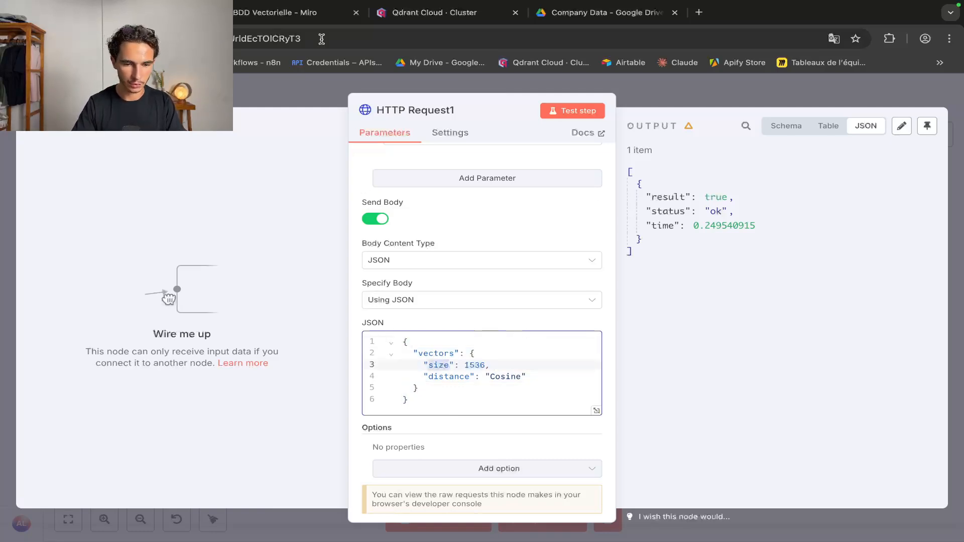
Switch to the Miro board and zoom in on the box showing the "France" and "Châteaux" vectors
left_click(308, 17)
scroll(545, 234, "up", 1)
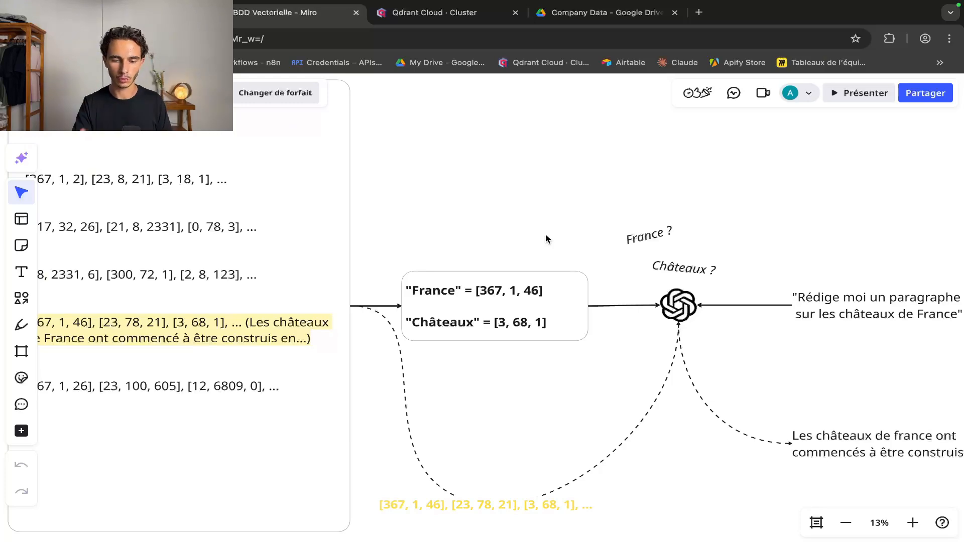
scroll(504, 265, "up", 4)
scroll(504, 265, "down", 2)
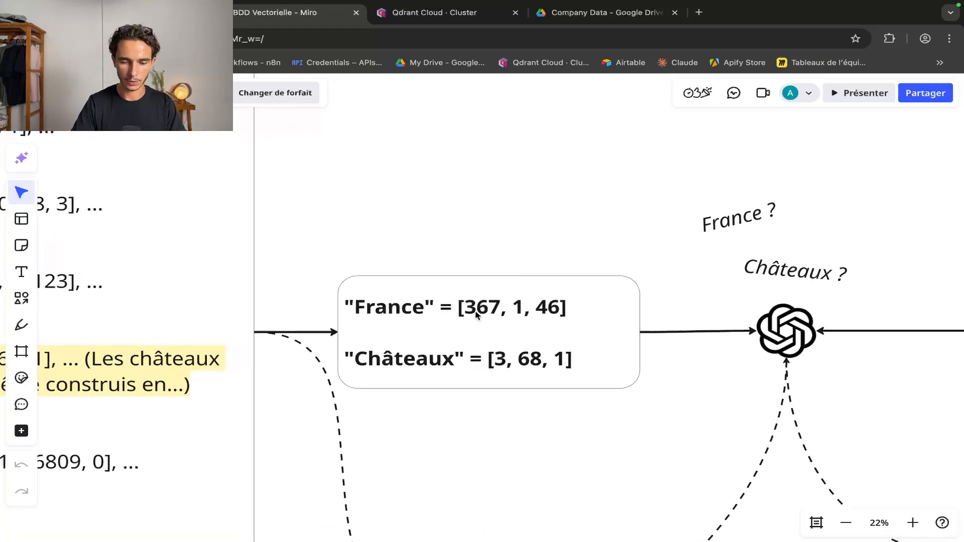
left_click(463, 312)
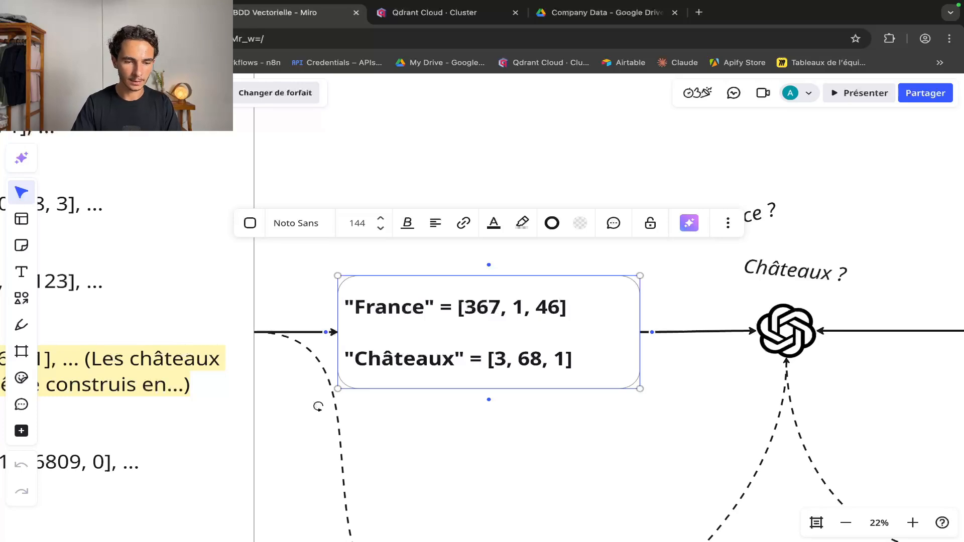
Return to n8n, close the HTTP Request1 settings, and execute that node in the Création de la collection Qdrant section
left_click(130, 13)
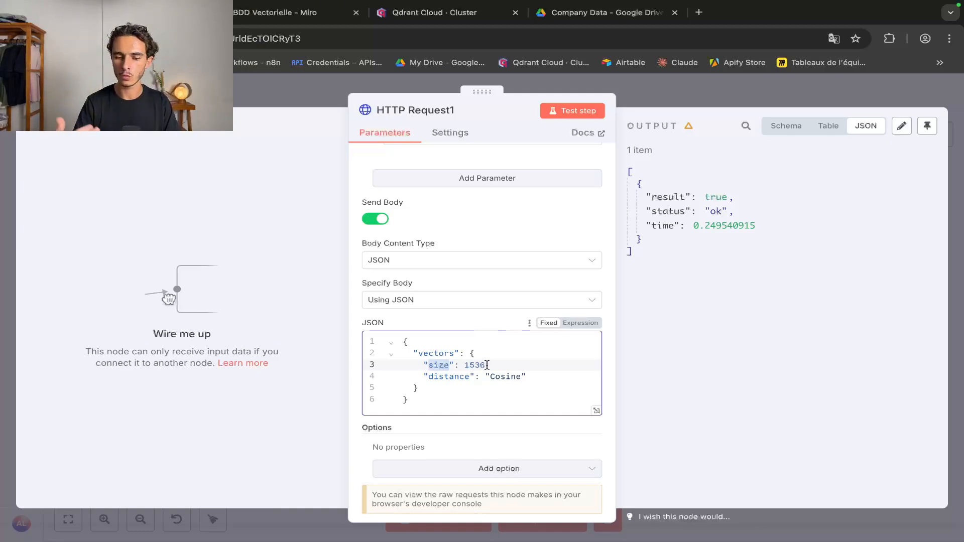
type(",")
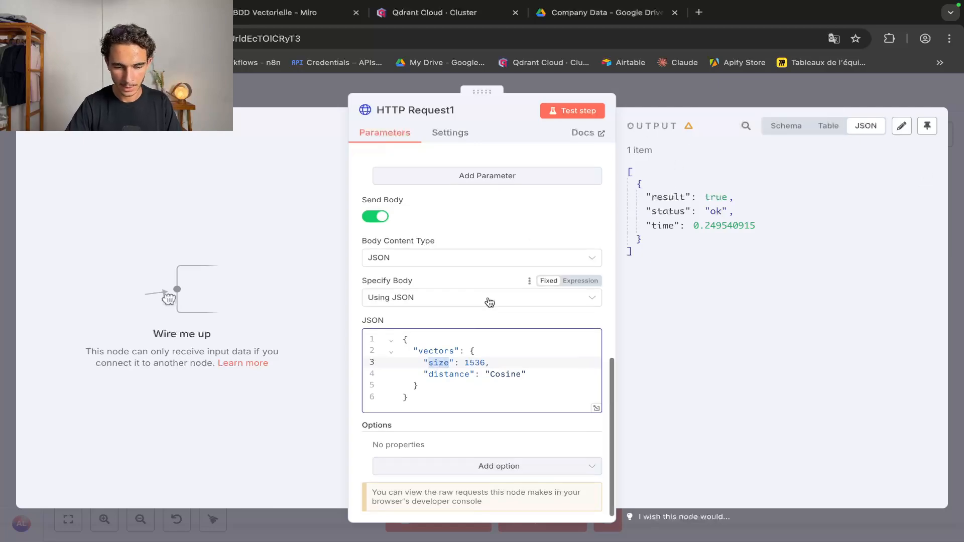
scroll(487, 301, "down", 1)
left_click(675, 100)
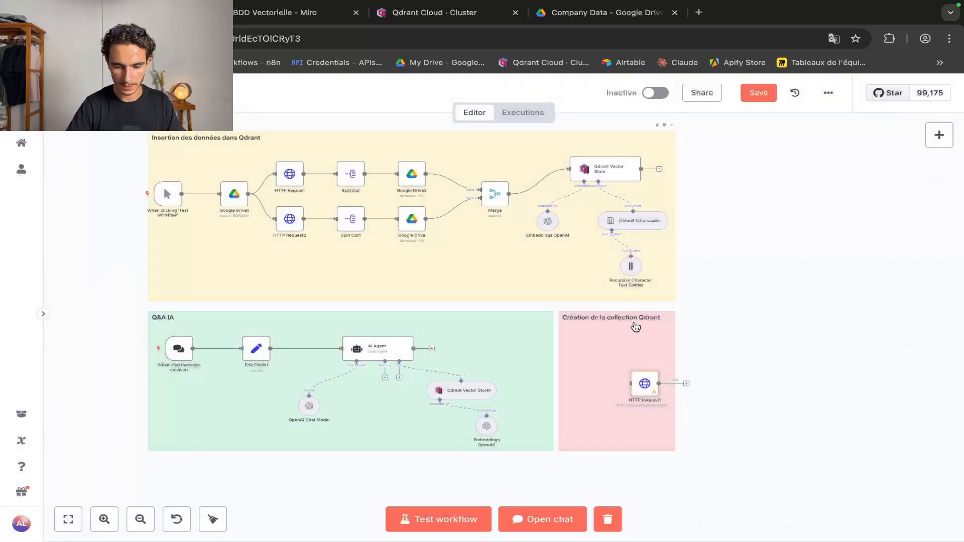
scroll(630, 363, "up", 3)
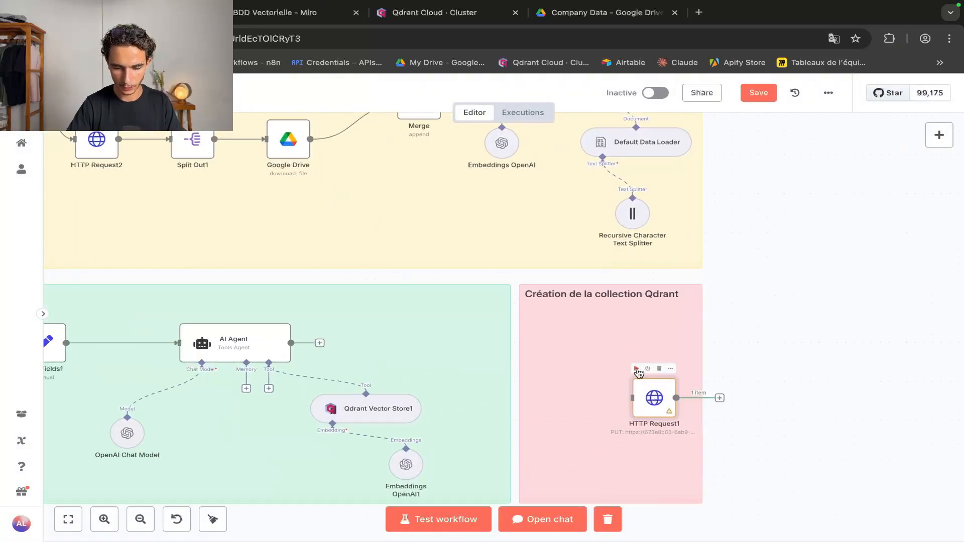
left_click(637, 369)
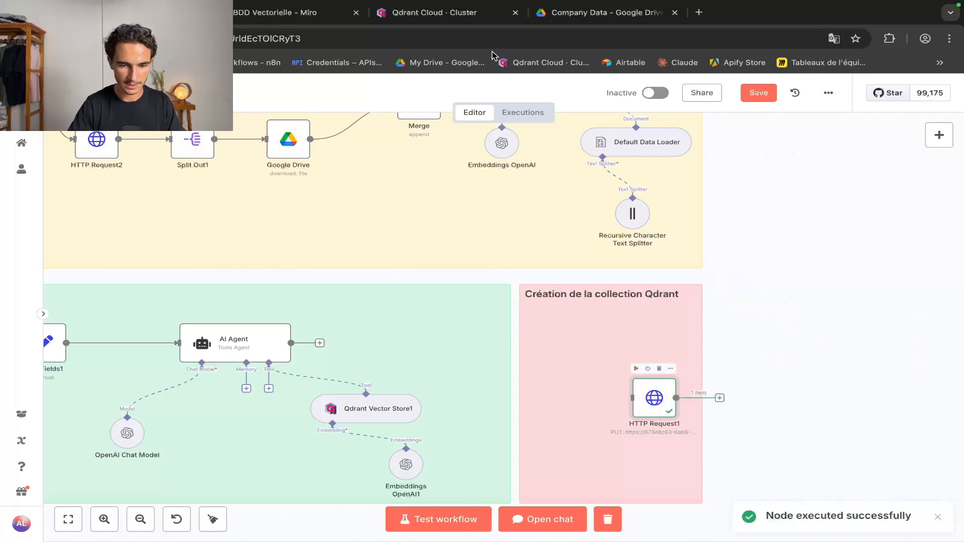
Switch to Qdrant Cloud and open the collections dashboard of the N8N_RAG_V1 cluster from its overview
left_click(483, 23)
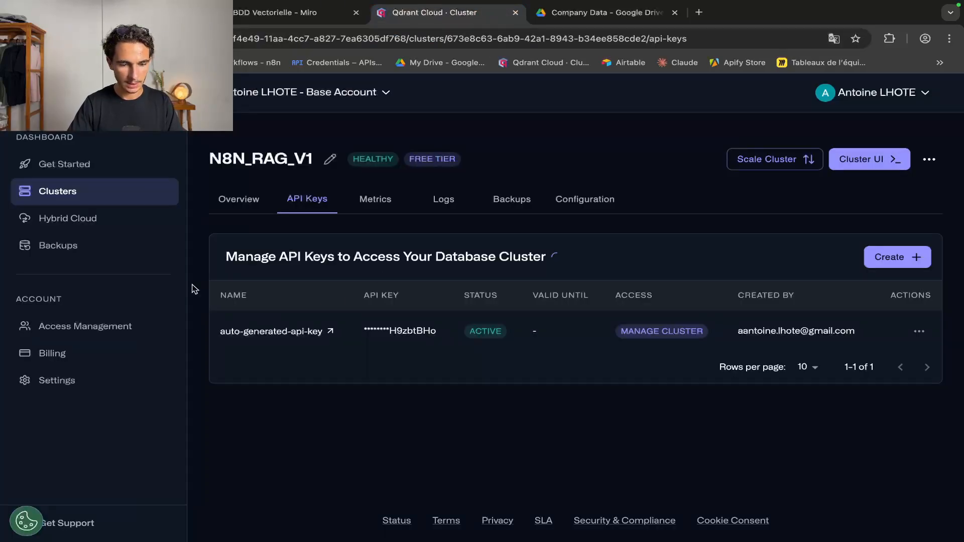
left_click(228, 196)
scroll(513, 291, "down", 1)
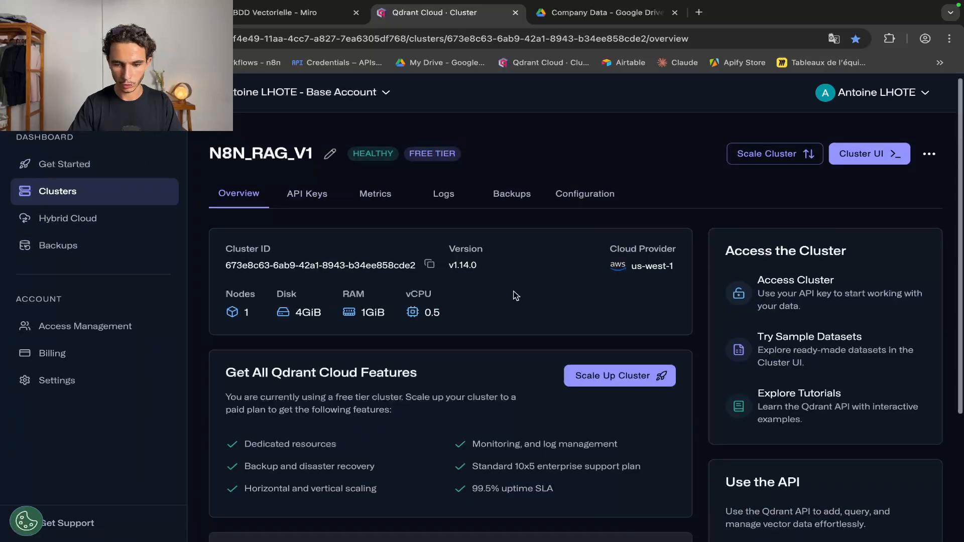
left_click(886, 153)
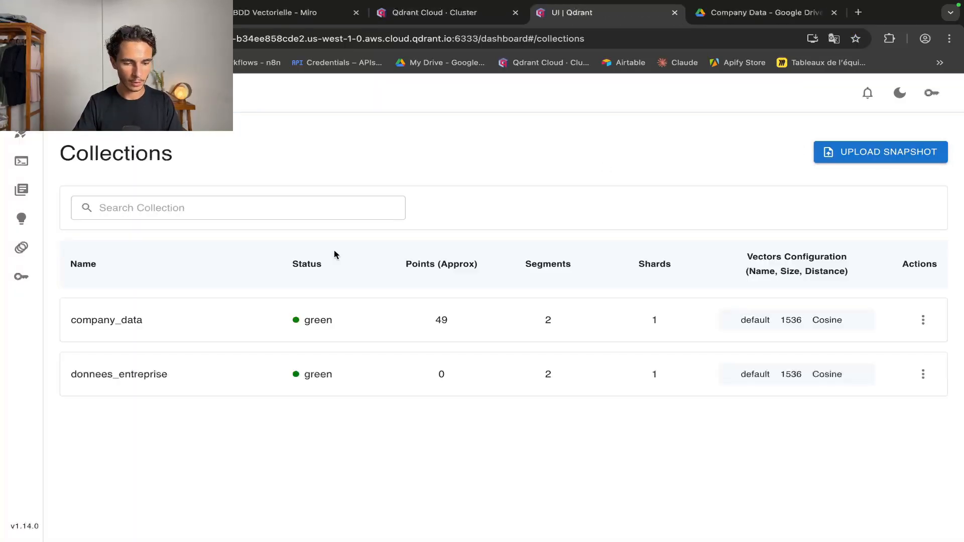
Check the donnees_entreprise collection in the list, highlighting its name and its approximate points count
left_click_drag(188, 377, 66, 379)
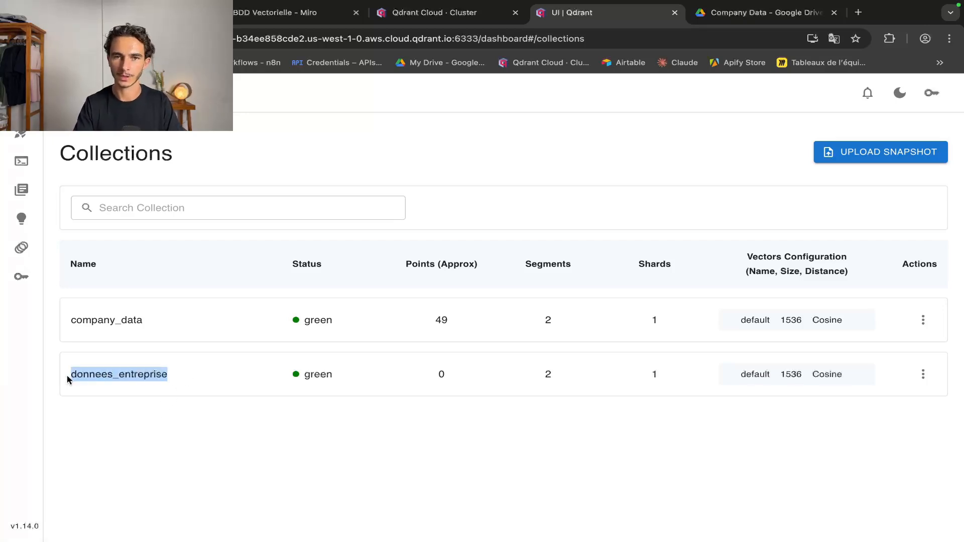
left_click(786, 281)
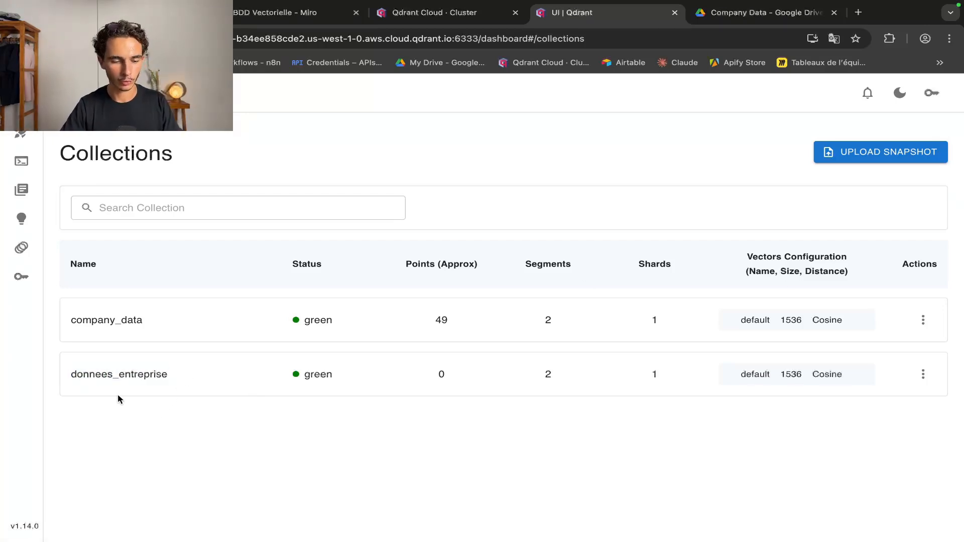
double_click(72, 374)
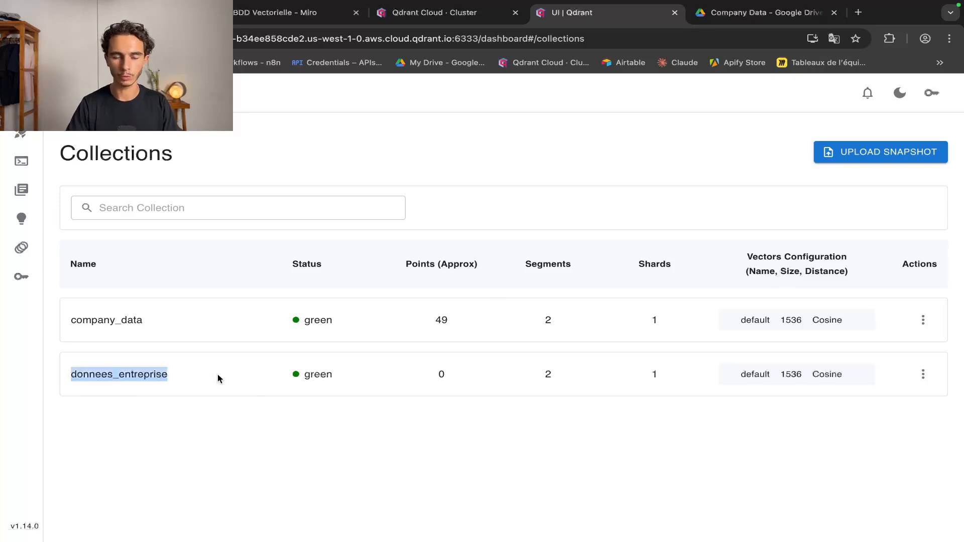
left_click_drag(411, 365, 458, 378)
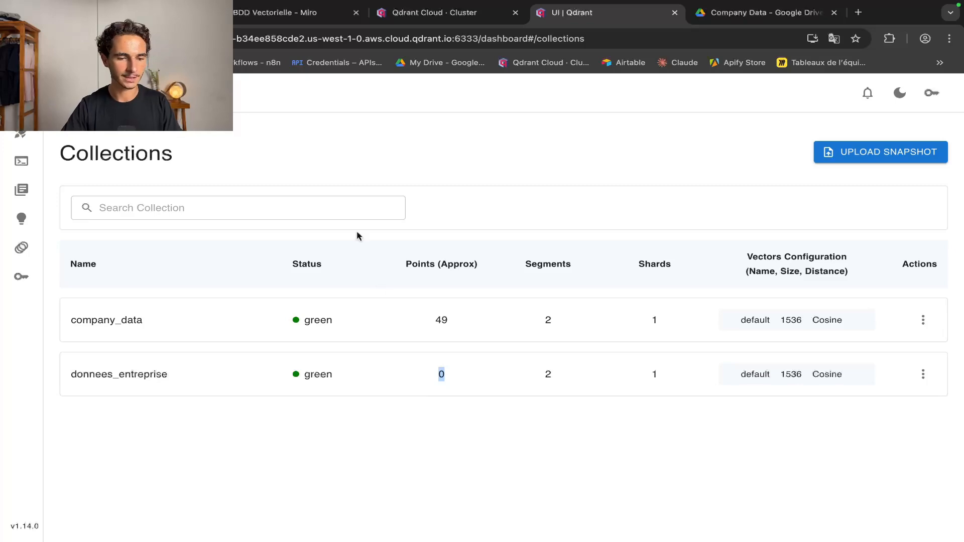
Return to n8n to view the Insertion des données dans Qdrant section, and switch to the Company Data folder in Google Drive
left_click(145, 12)
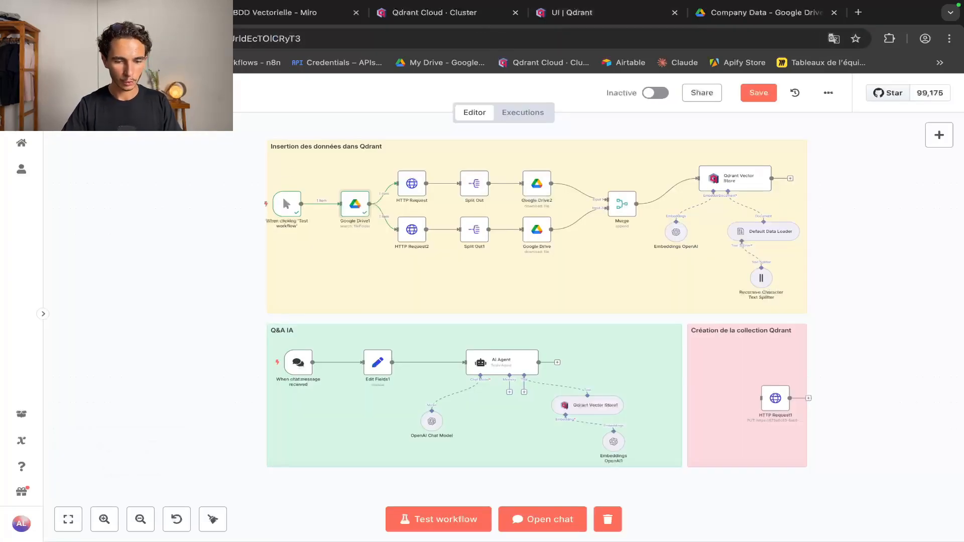
scroll(340, 199, "up", 1)
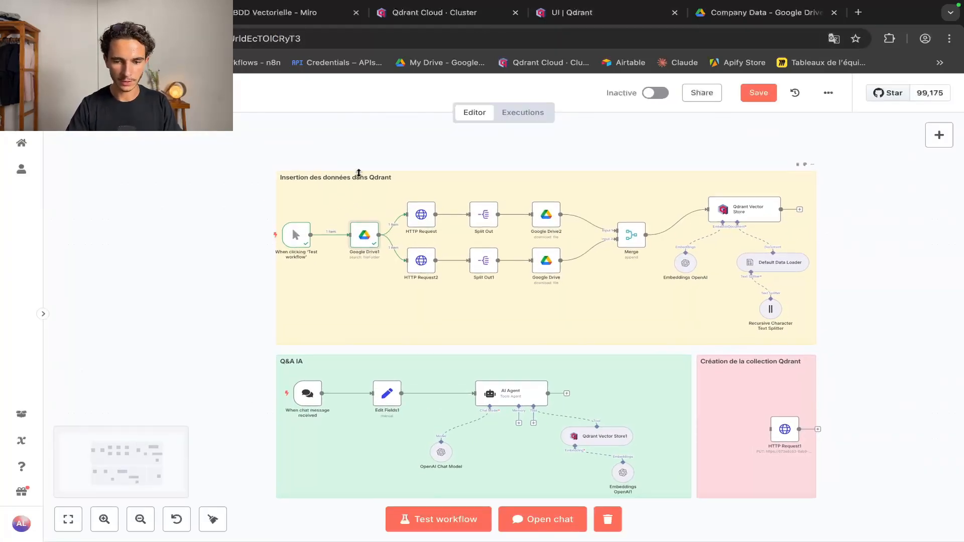
left_click(742, 16)
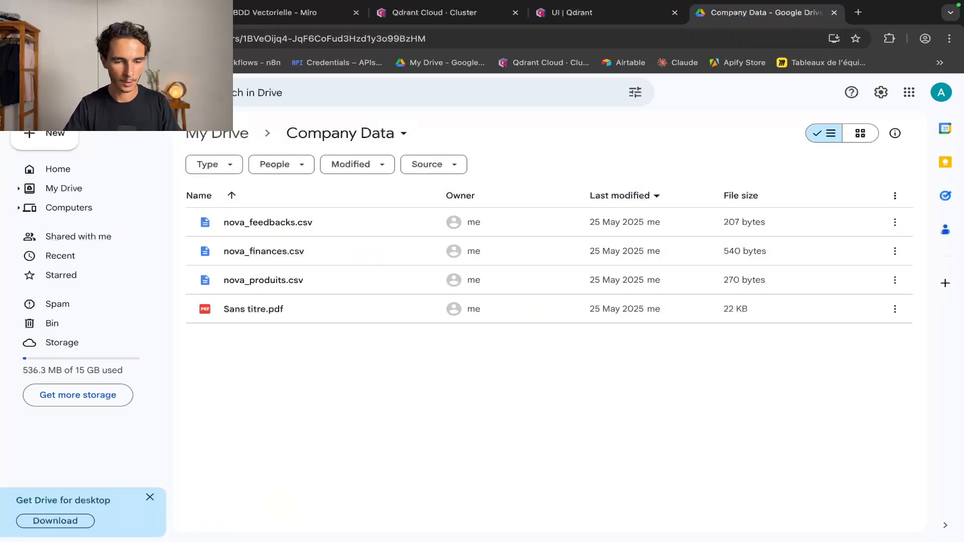
Return to n8n and test the Google Drive1 node's Company Data folder search, highlight the returned folder id, and close the node
left_click(129, 13)
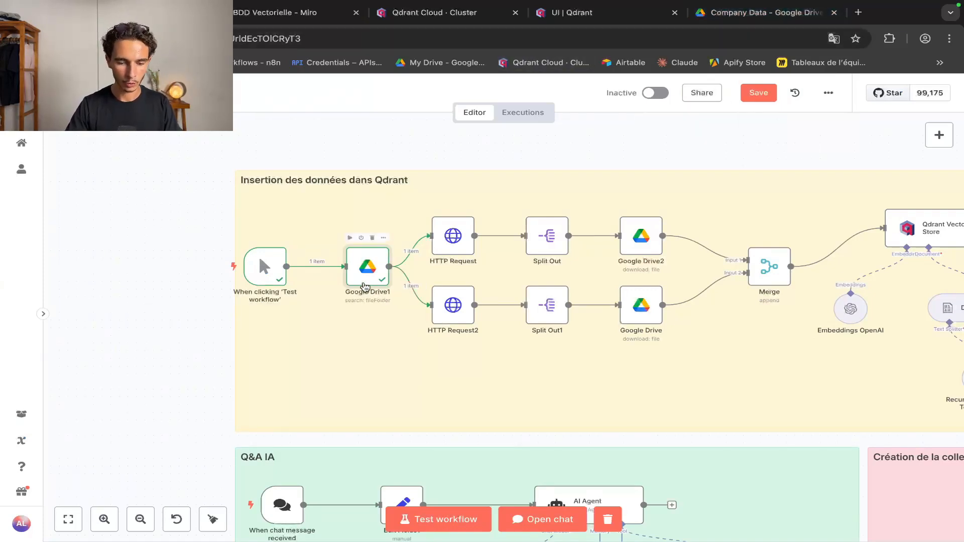
scroll(377, 293, "up", 3)
double_click(372, 271)
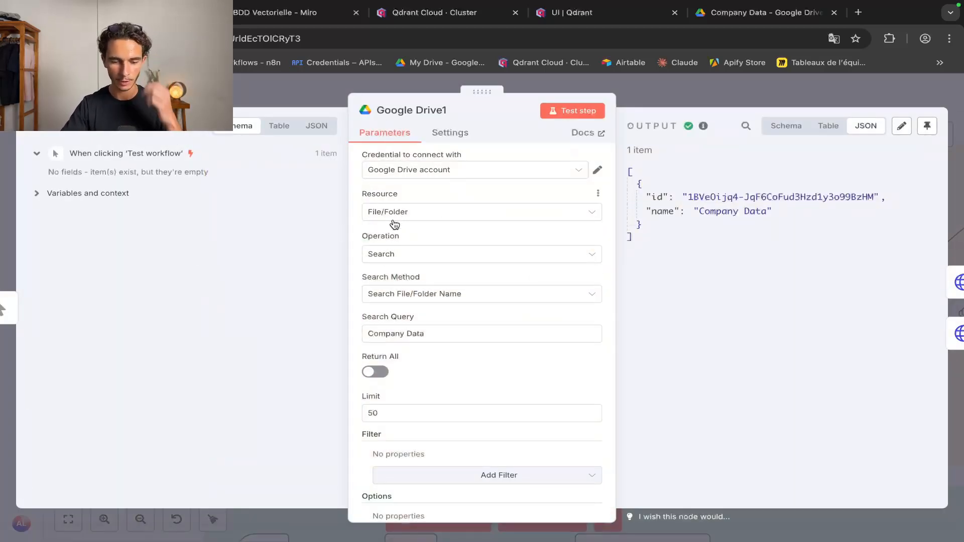
left_click_drag(364, 337, 423, 335)
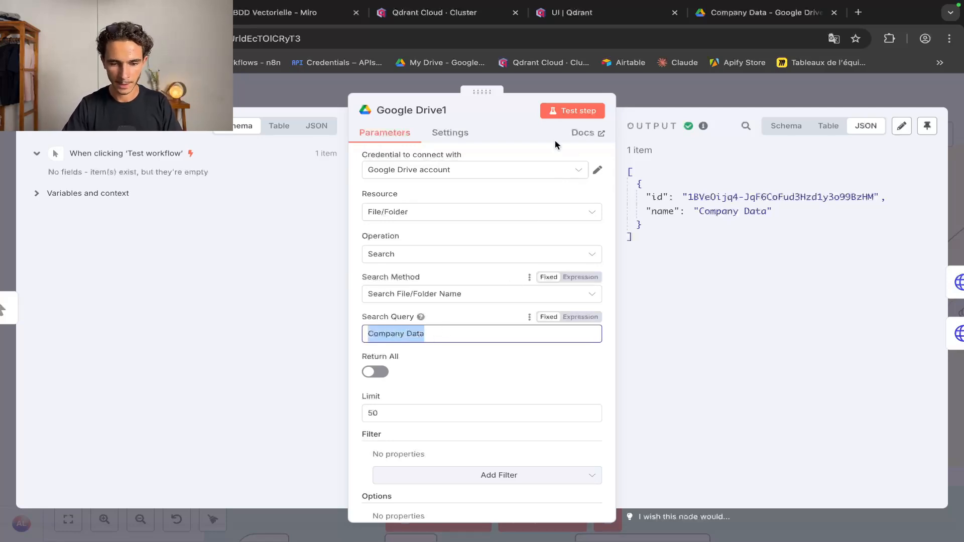
left_click(567, 113)
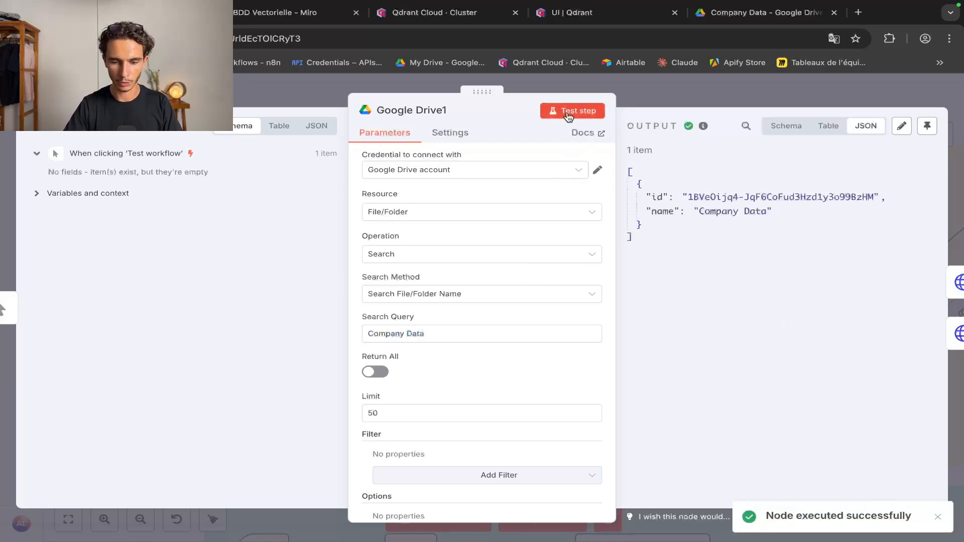
left_click_drag(650, 196, 867, 197)
left_click(733, 101)
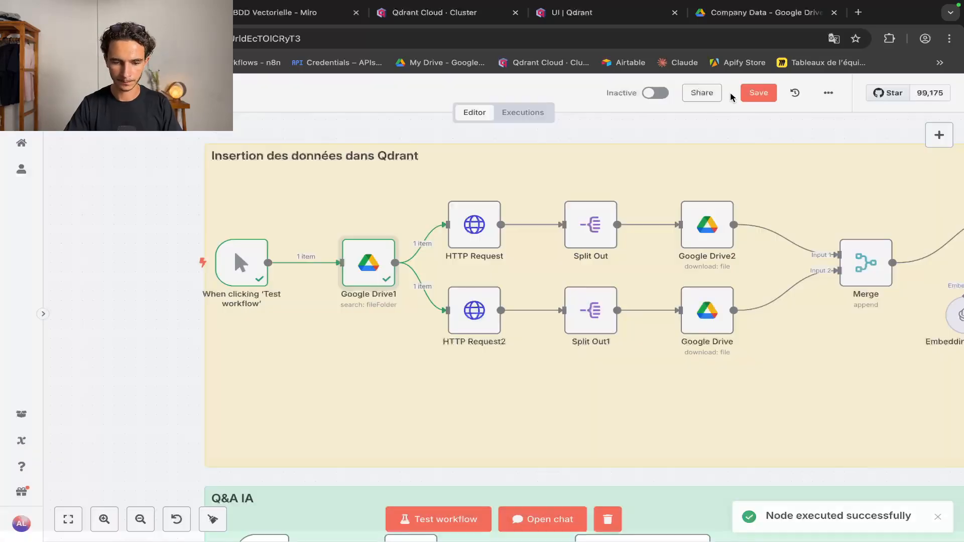
Switch to the Company Data folder in Google Drive and highlight Sans titre.pdf, followed by the three nova CSV files
scroll(561, 216, "right", 2)
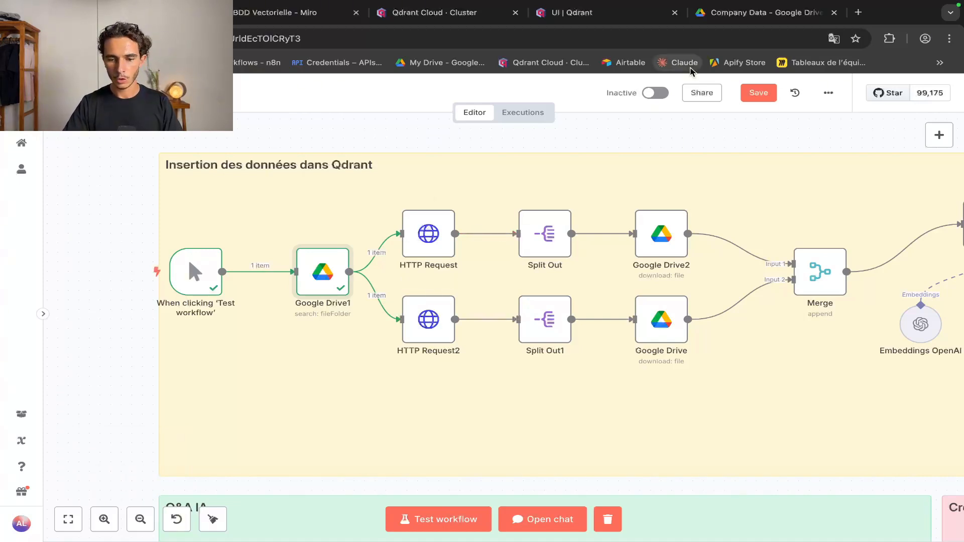
left_click(739, 21)
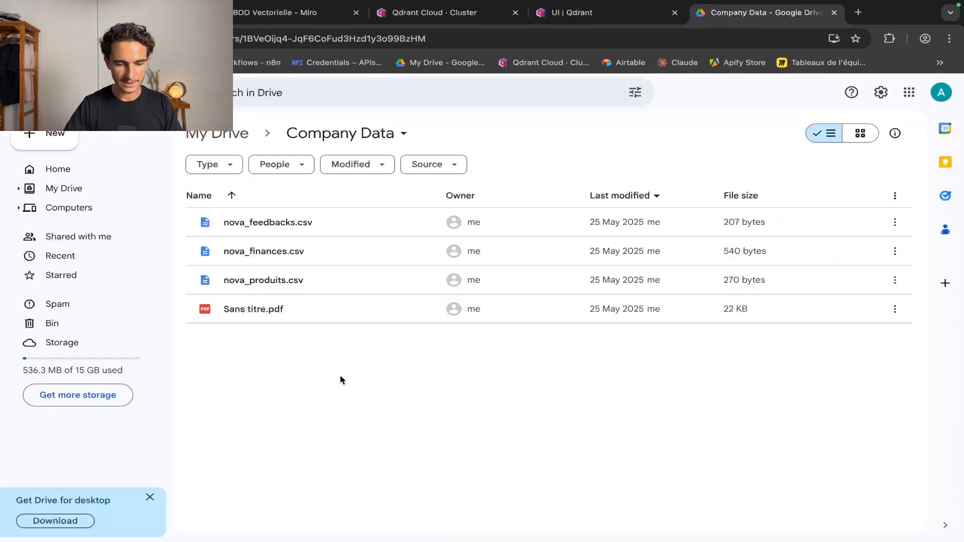
left_click(332, 309)
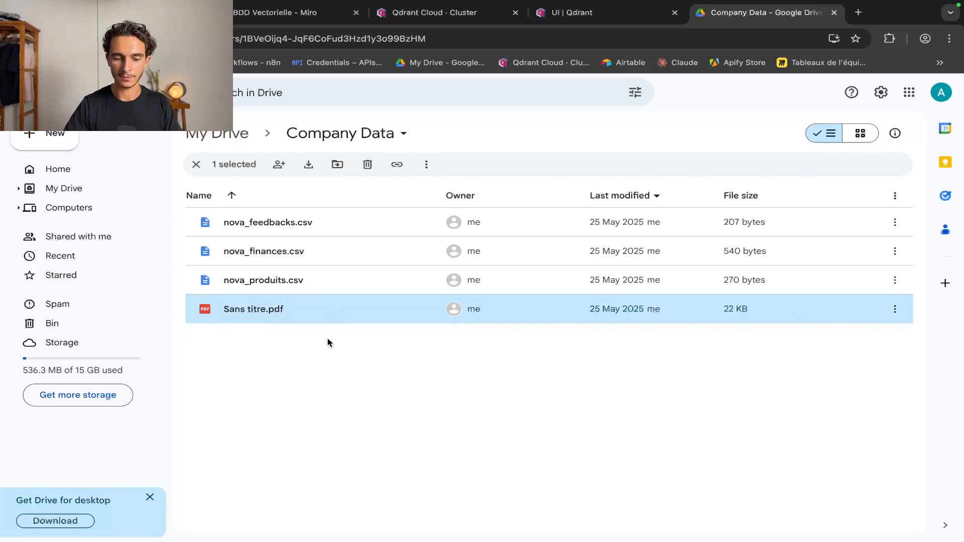
left_click(351, 222)
left_click(357, 284, "shift")
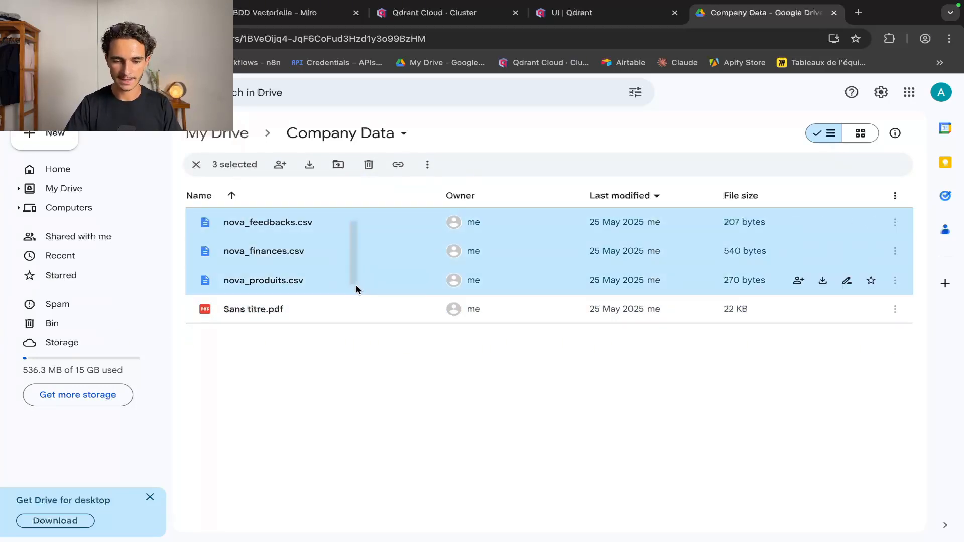
Return to n8n, open the HTTP Request2 node, and examine its Google Drive files URL in the expanded expression editor
left_click(161, 12)
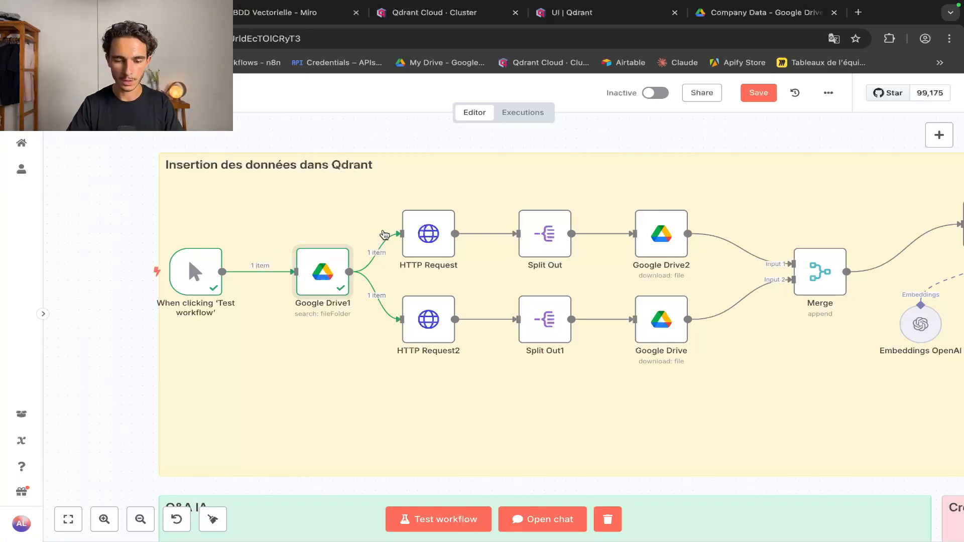
double_click(434, 335)
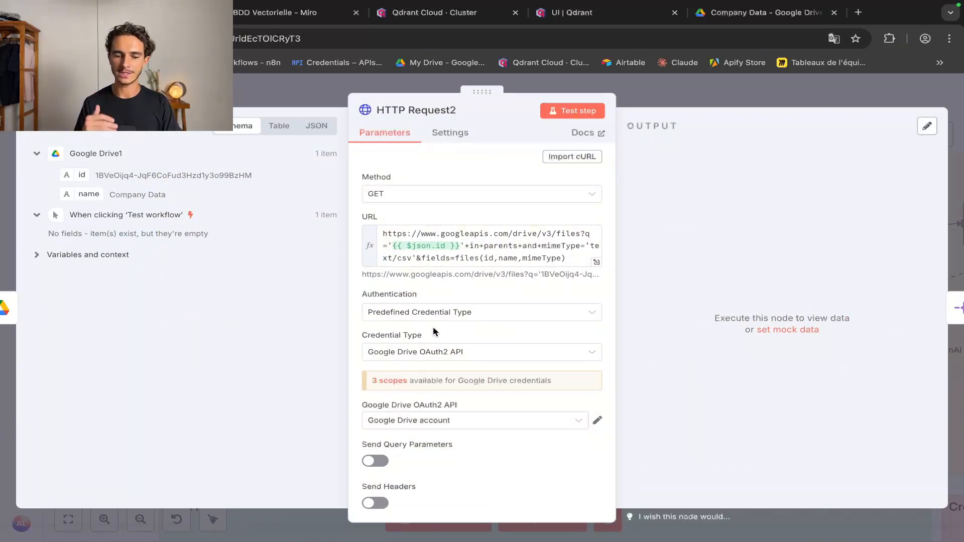
left_click(597, 263)
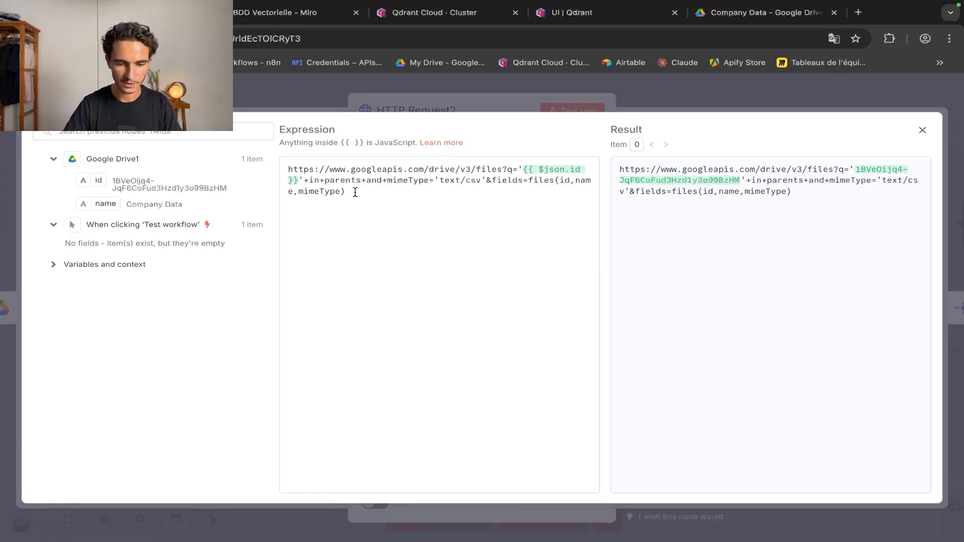
left_click_drag(355, 192, 288, 171)
left_click(355, 238)
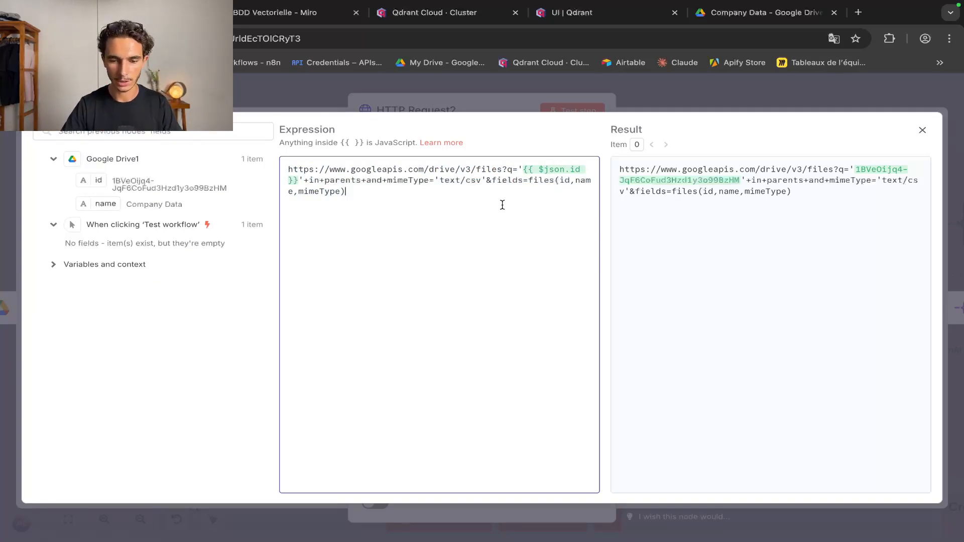
Compare the CSV files in Google Drive with the URL expression, highlight its text/csv MIME type, and close the expression editor
left_click(739, 15)
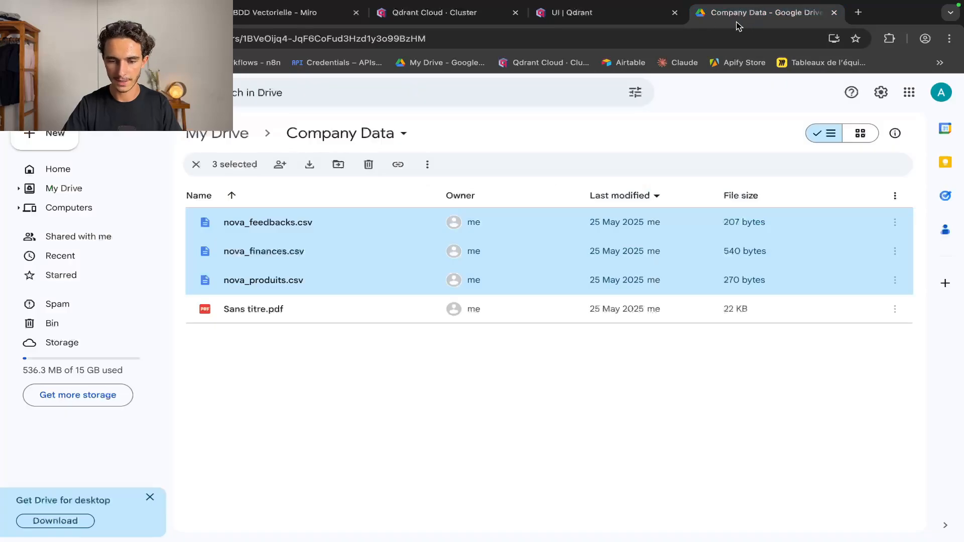
left_click(133, 14)
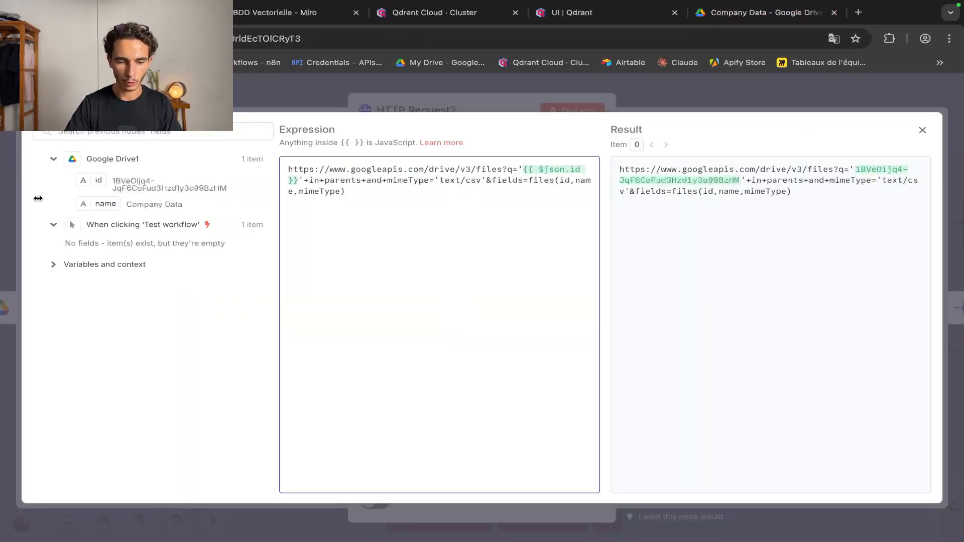
left_click_drag(80, 180, 130, 170)
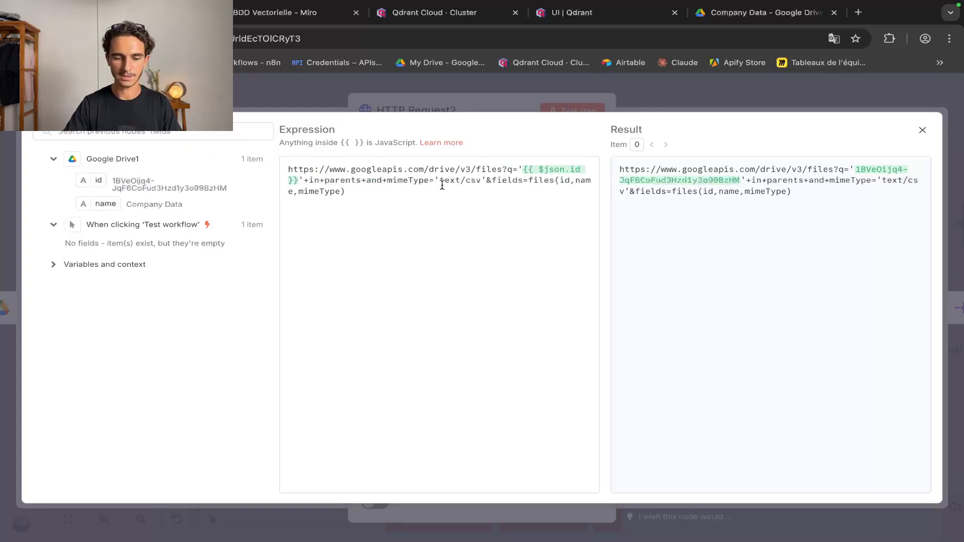
left_click_drag(440, 182, 476, 181)
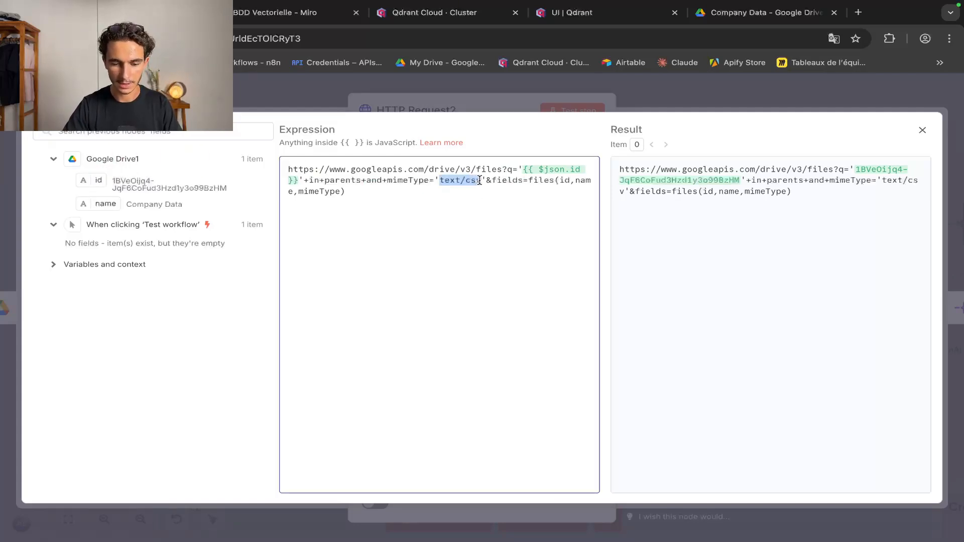
left_click(505, 104)
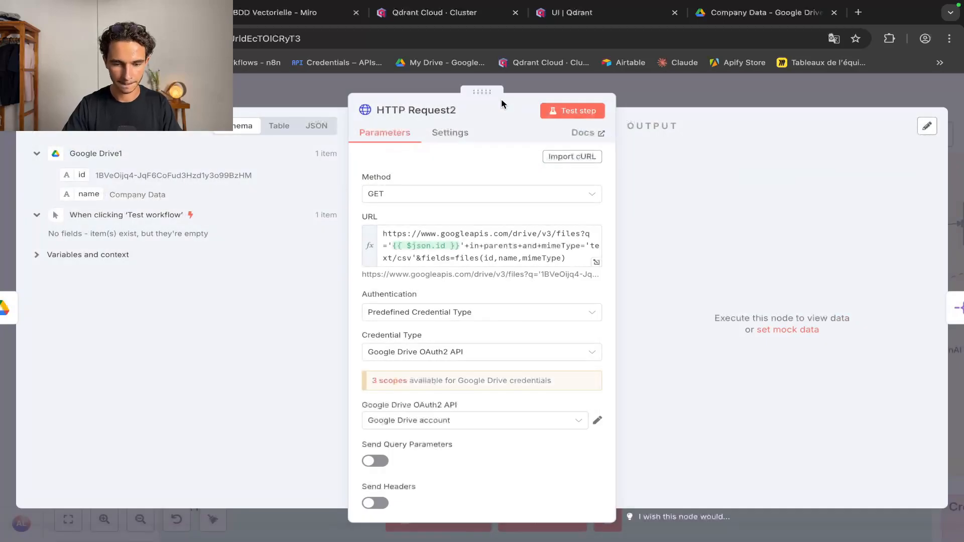
Test the HTTP Request2 node, highlight the returned files list and item count, and close the node
left_click(558, 113)
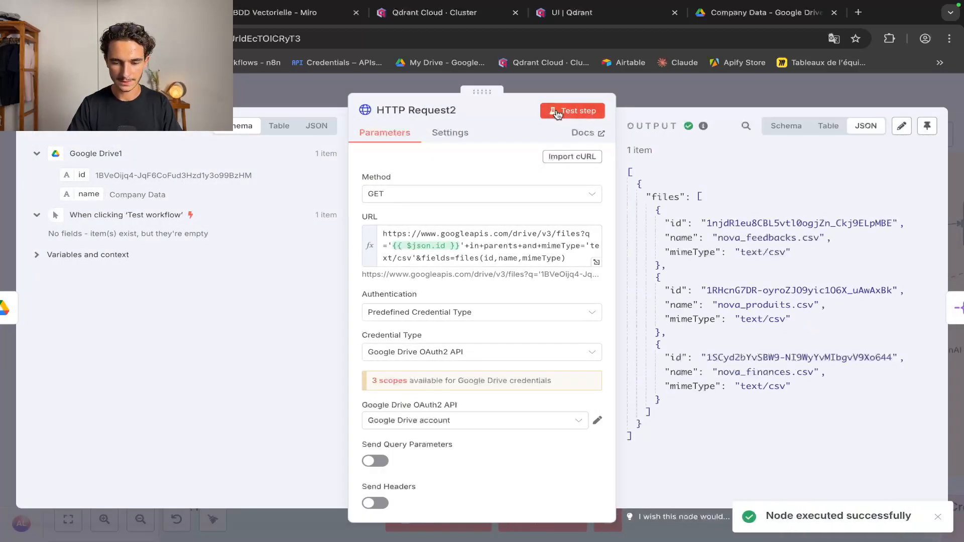
left_click_drag(652, 190, 703, 371)
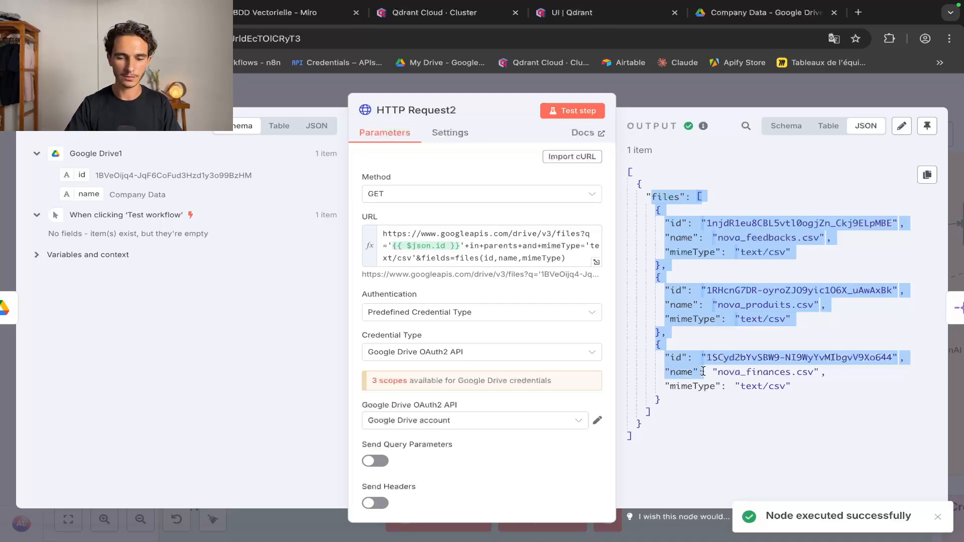
left_click_drag(648, 154, 641, 154)
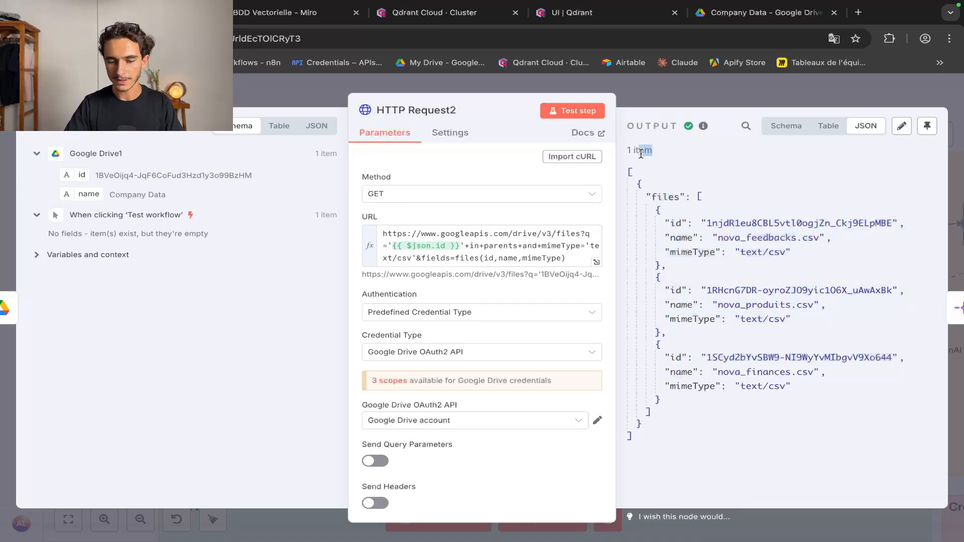
left_click(658, 96)
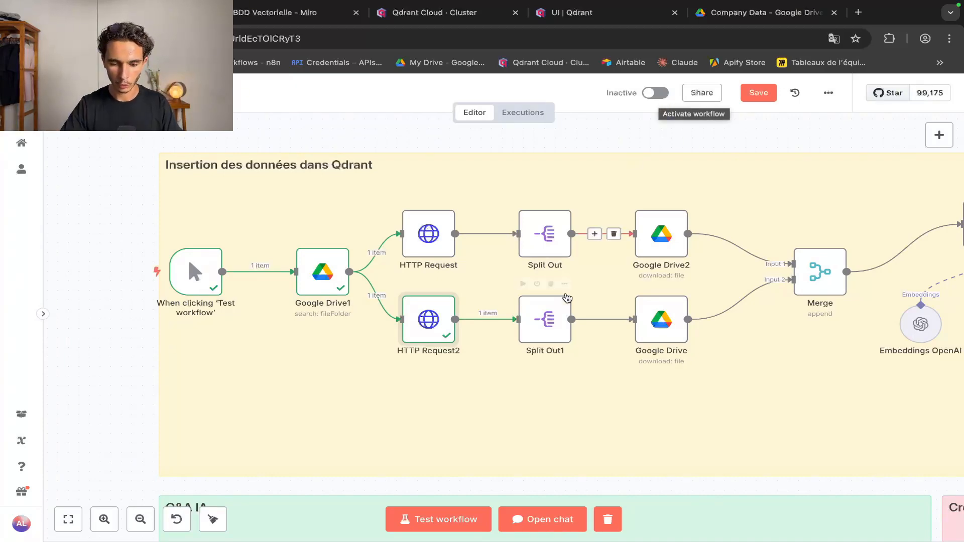
Open the Split Out1 node, check its input files array, and test splitting out the files field
double_click(546, 317)
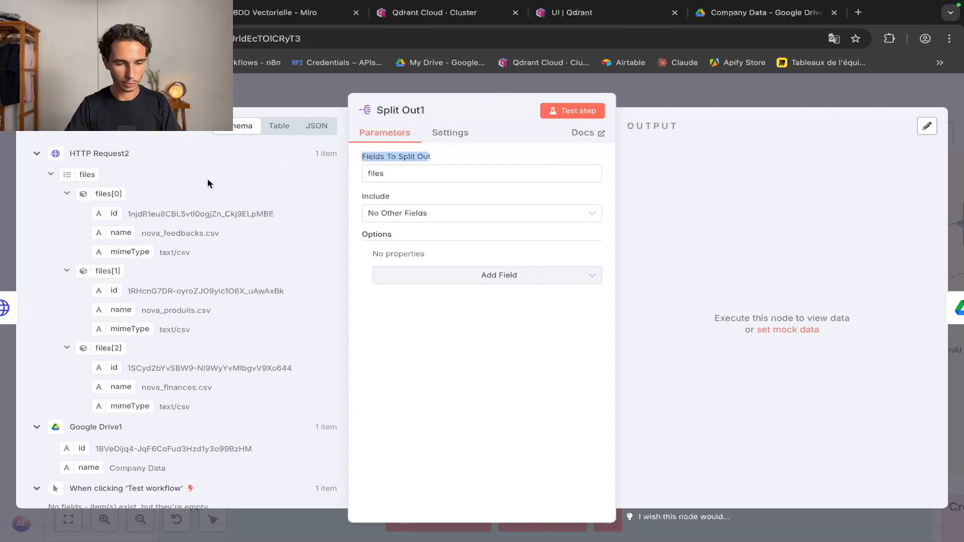
left_click_drag(80, 175, 79, 184)
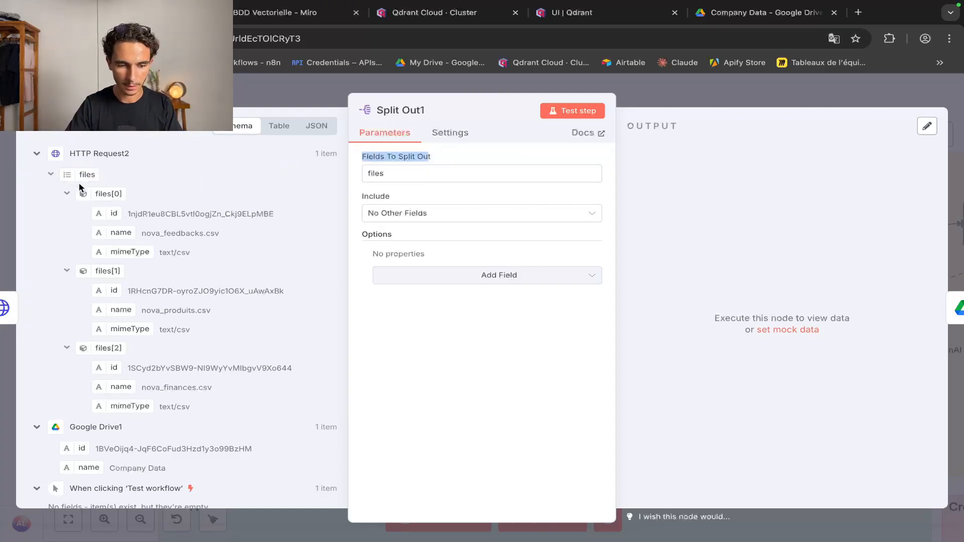
left_click(563, 121)
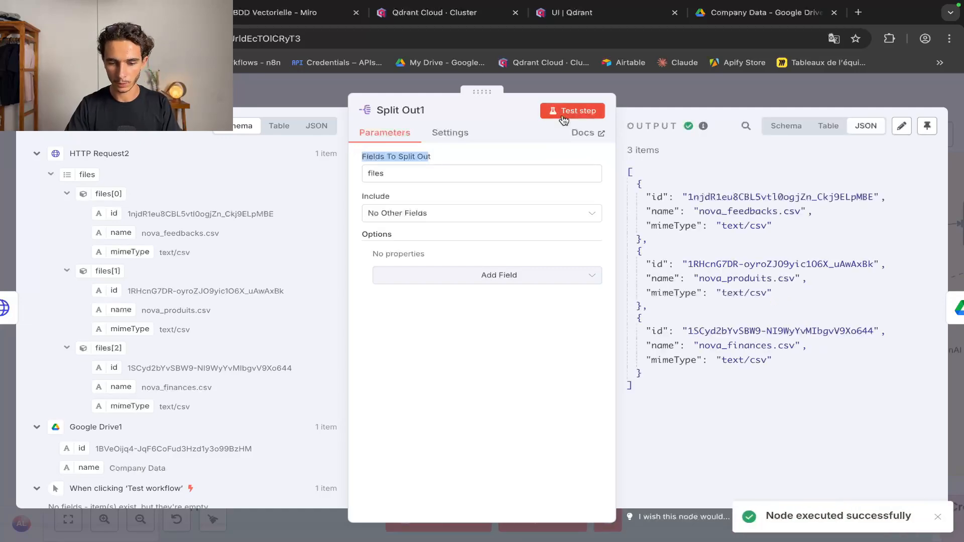
Highlight the item count and the first file's details in the Split Out1 output, and close the node
left_click_drag(663, 150, 637, 150)
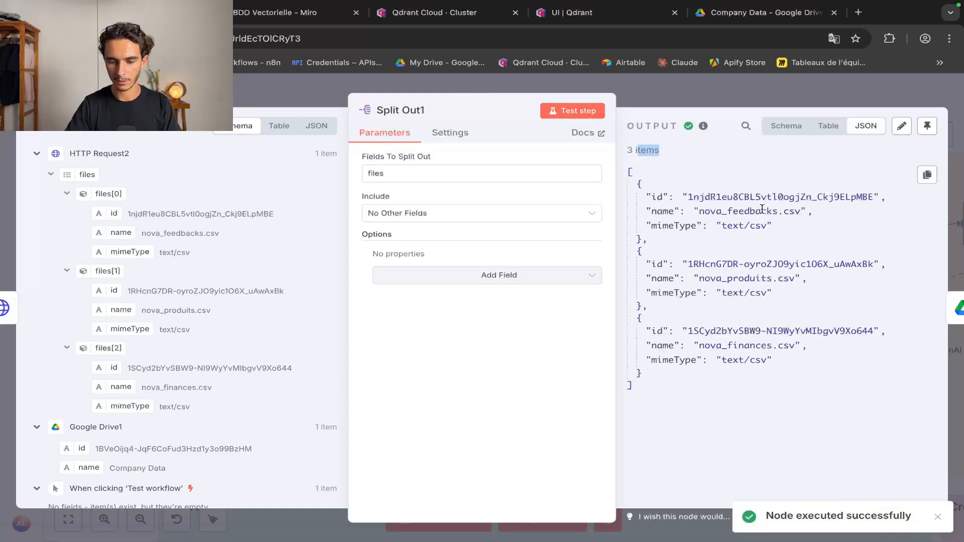
left_click_drag(781, 232, 669, 196)
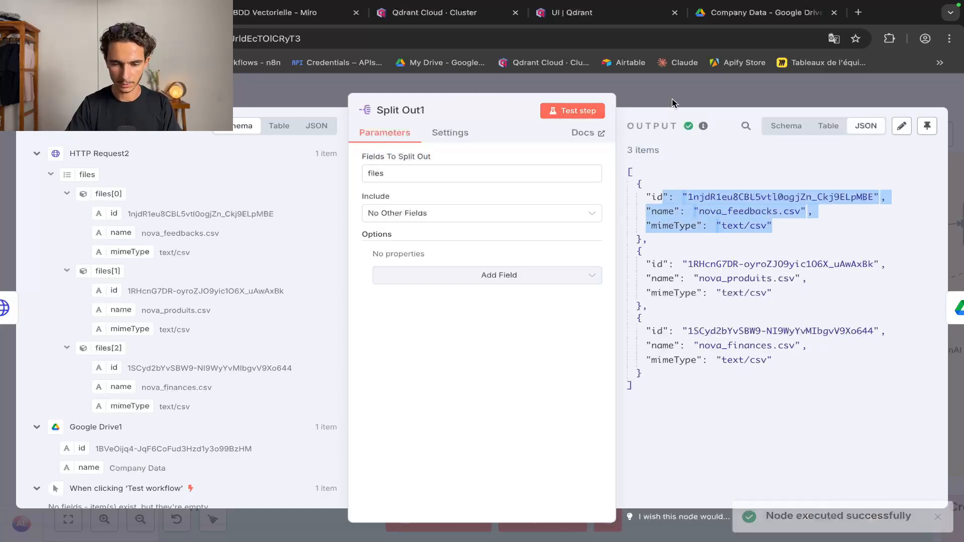
left_click(673, 97)
Open the Google Drive download node, review its input data, and map the Split Out1 id to the By ID file field
scroll(623, 321, "right", 2)
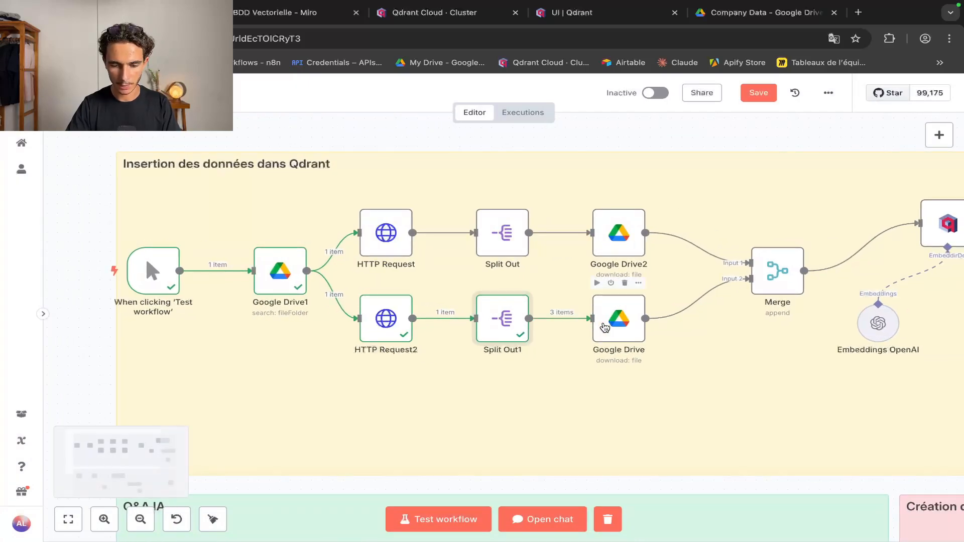
double_click(623, 321)
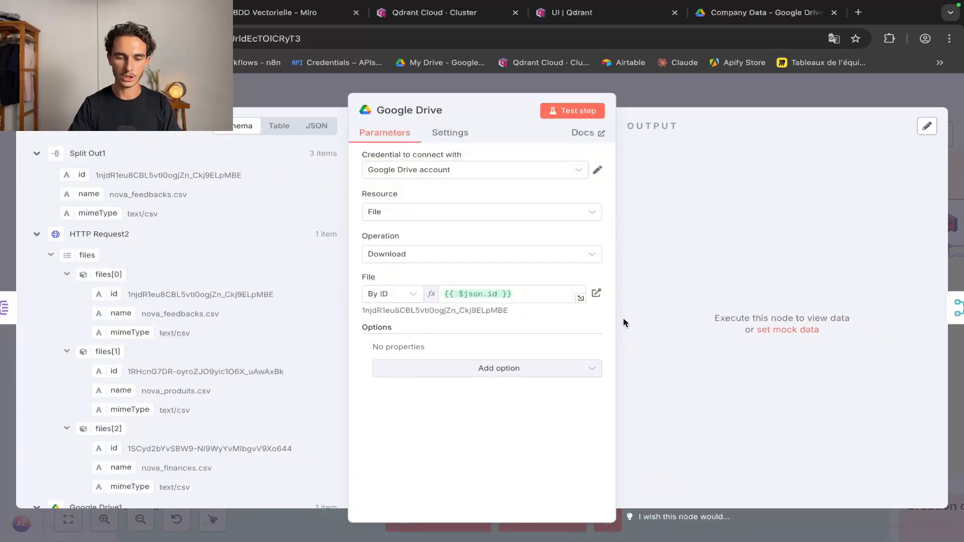
scroll(243, 327, "down", 1)
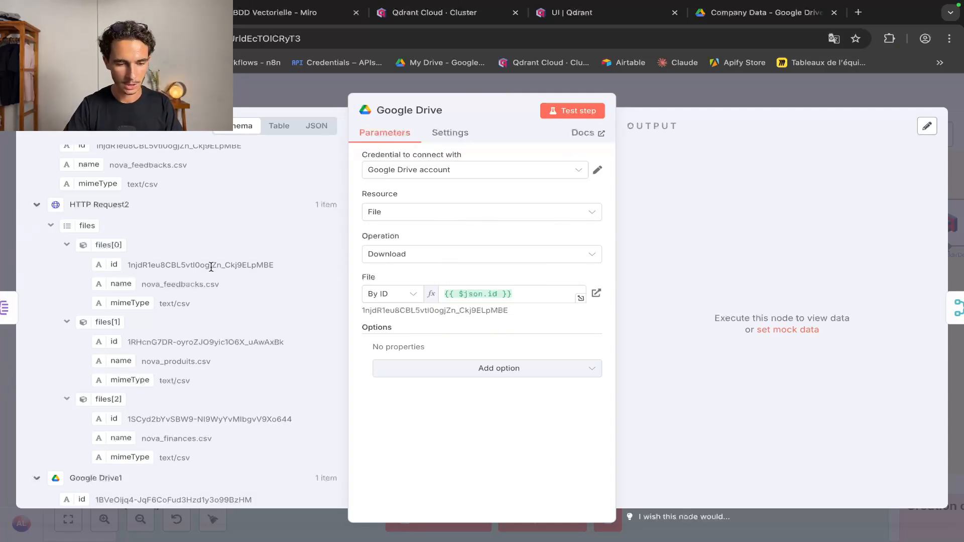
scroll(210, 266, "up", 1)
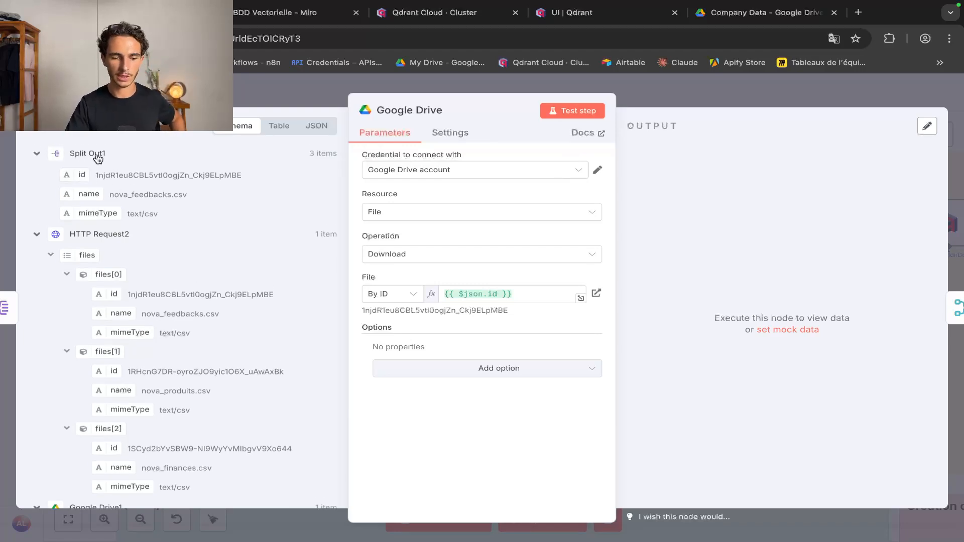
left_click_drag(85, 172, 471, 296)
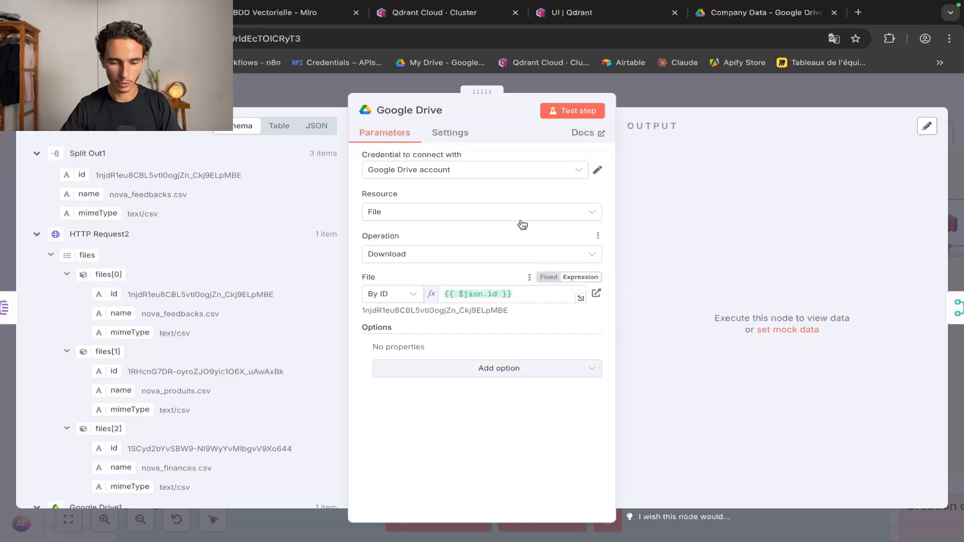
Test the Google Drive download node, look through the downloaded CSV files in the output, and close the node
left_click(584, 112)
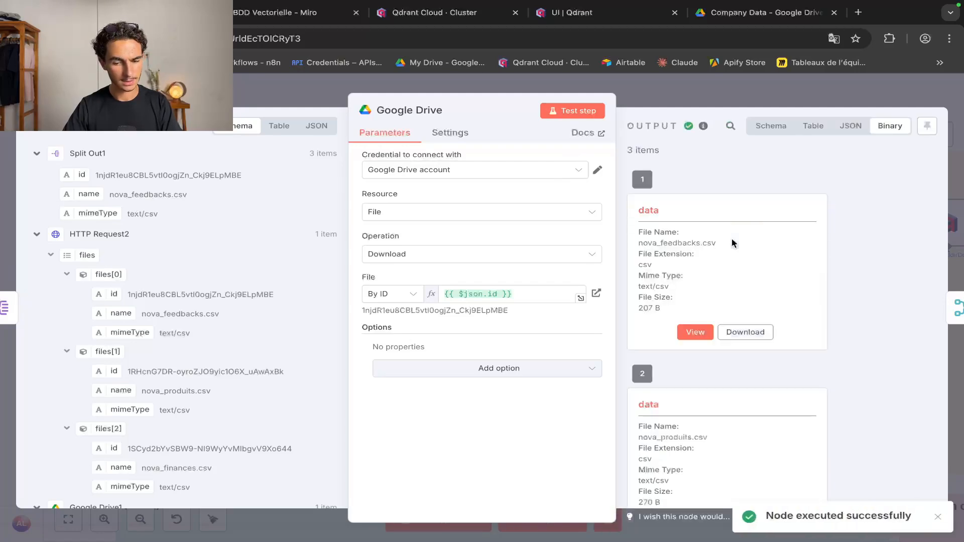
scroll(746, 265, "down", 2)
scroll(745, 265, "down", 5)
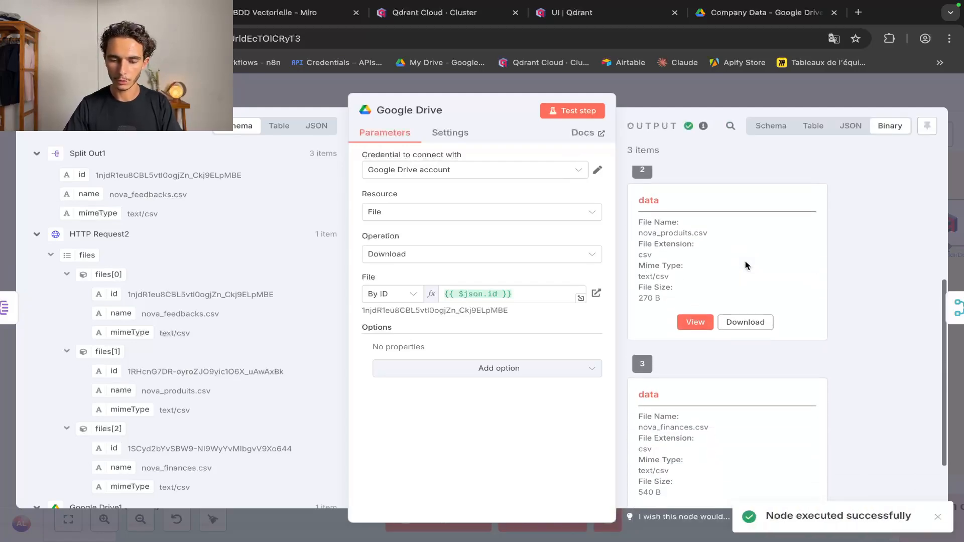
left_click(707, 95)
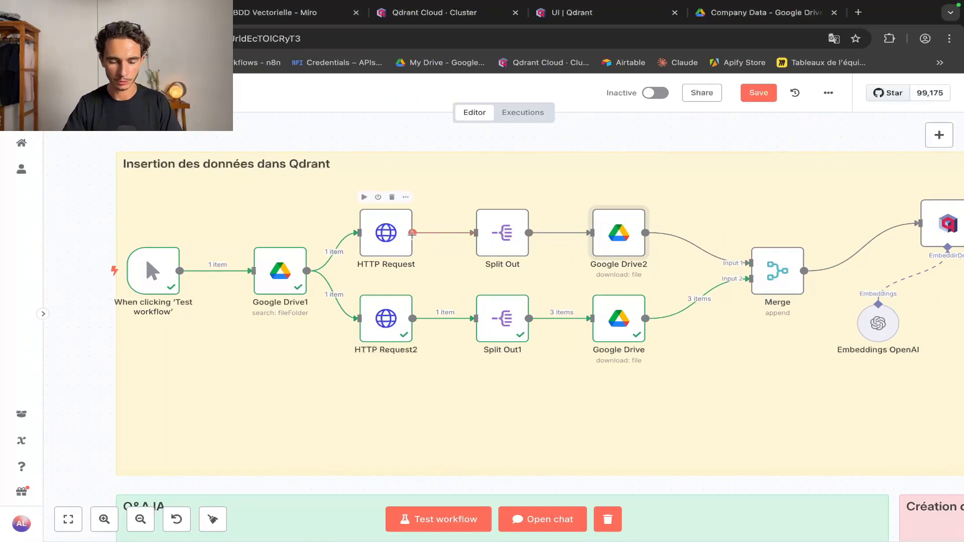
Open the HTTP Request node, highlight the application/pdf MIME type in its expanded URL expression, and close the expression editor
double_click(386, 241)
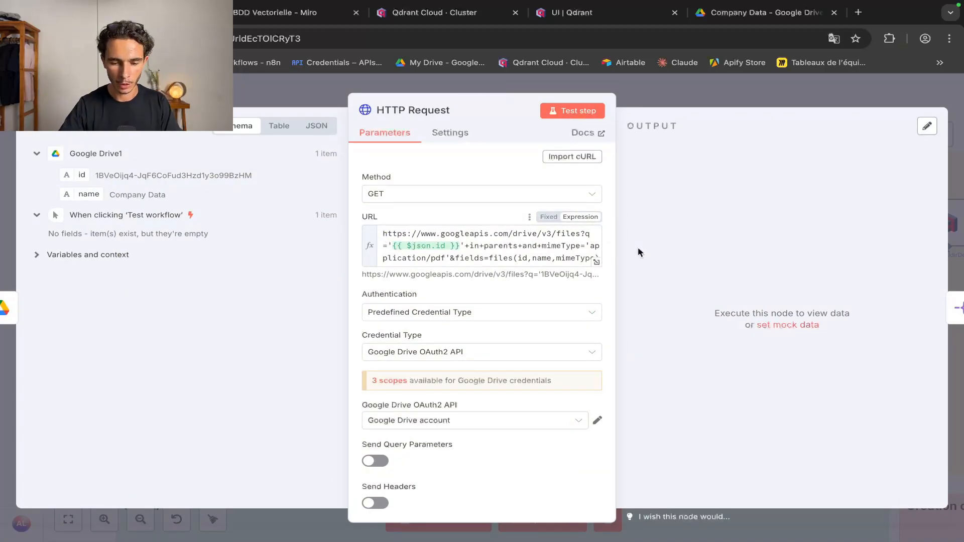
left_click(593, 260)
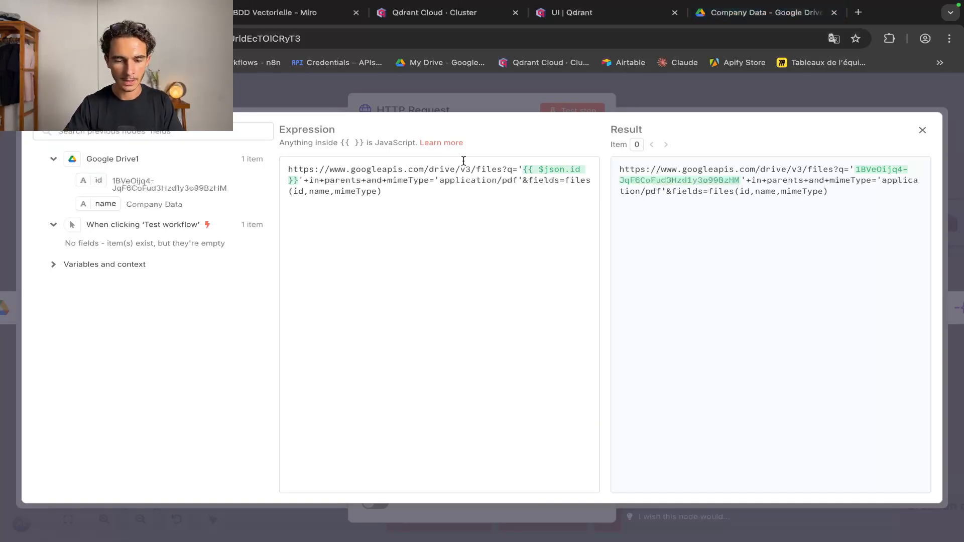
left_click(496, 180)
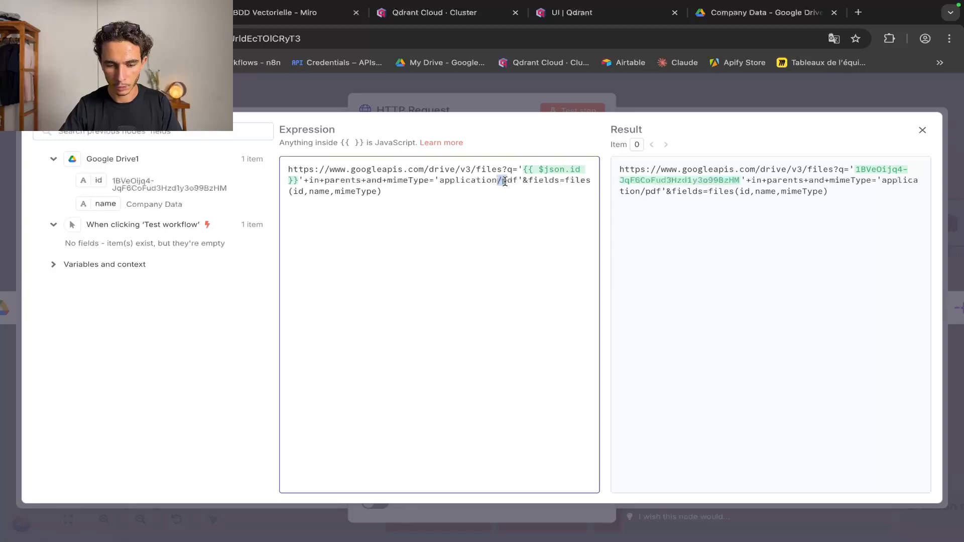
left_click(499, 100)
Test the HTTP Request node and highlight the item count and file details it returns
left_click(555, 112)
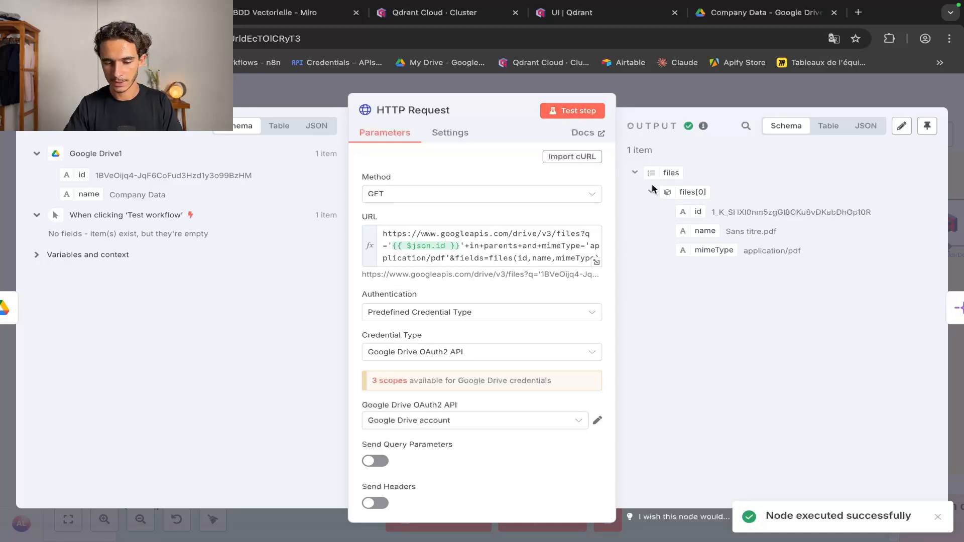
double_click(639, 150)
left_click(810, 260, "shift")
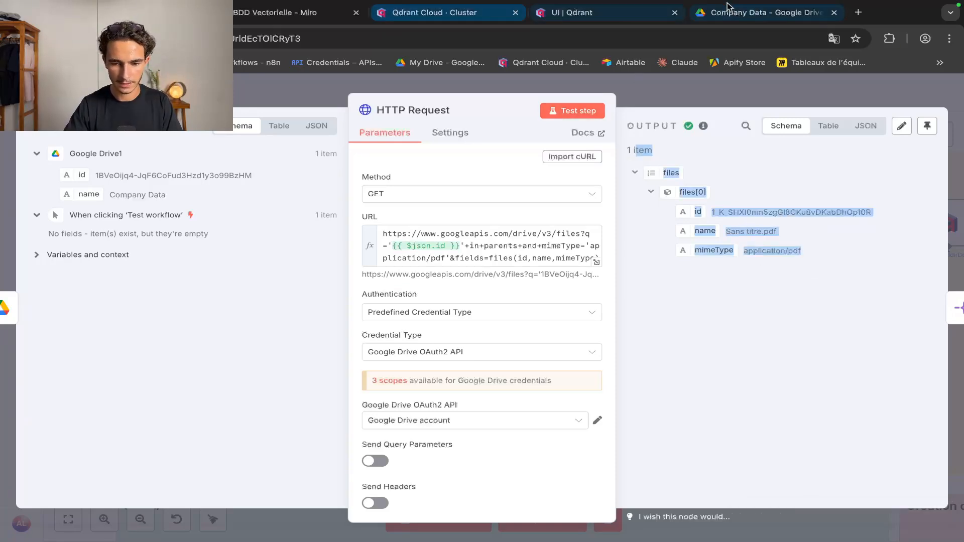
Compare the result with Sans titre.pdf in the Company Data folder in Google Drive, return to n8n, and close the HTTP Request node
left_click(763, 12)
left_click(294, 310)
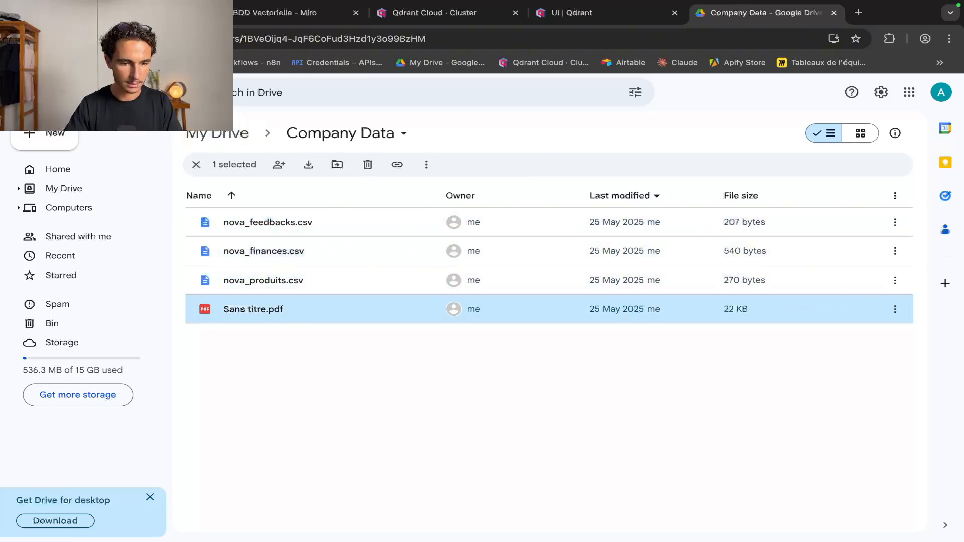
left_click(151, 12)
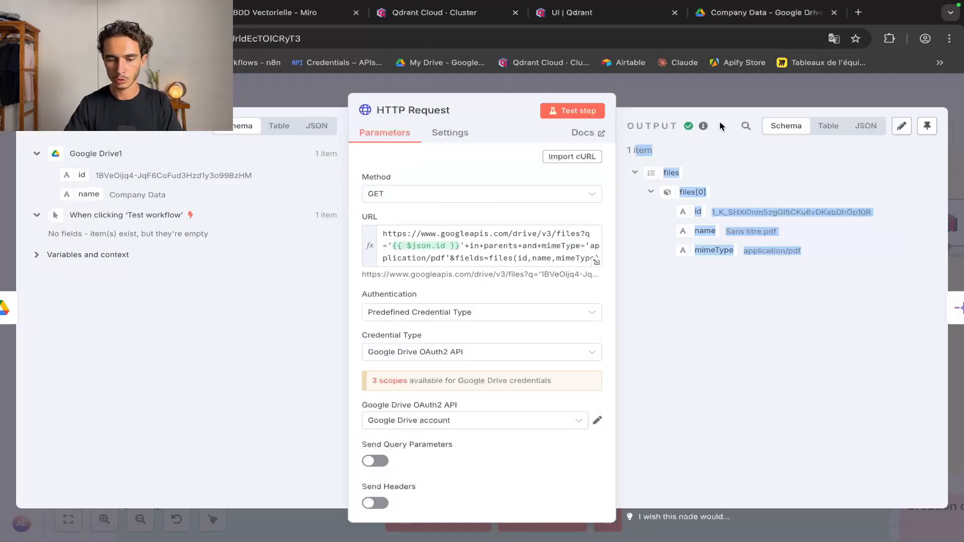
left_click(703, 93)
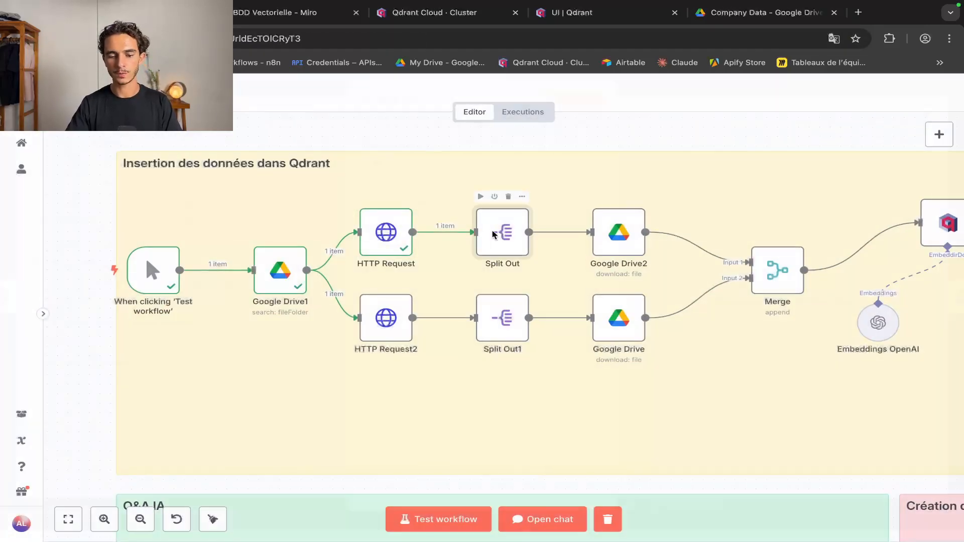
Open the Split Out node, test splitting out the files field, and close the node
double_click(492, 236)
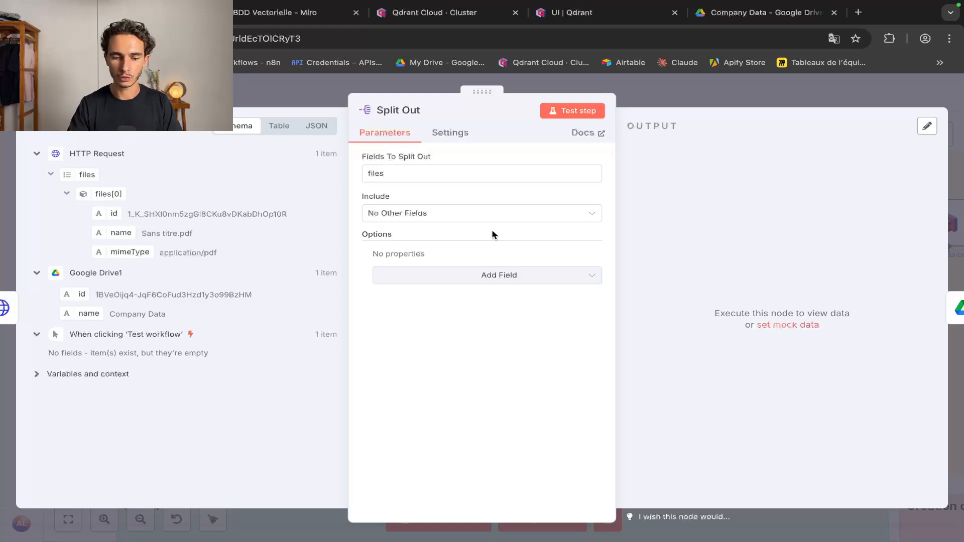
left_click(594, 111)
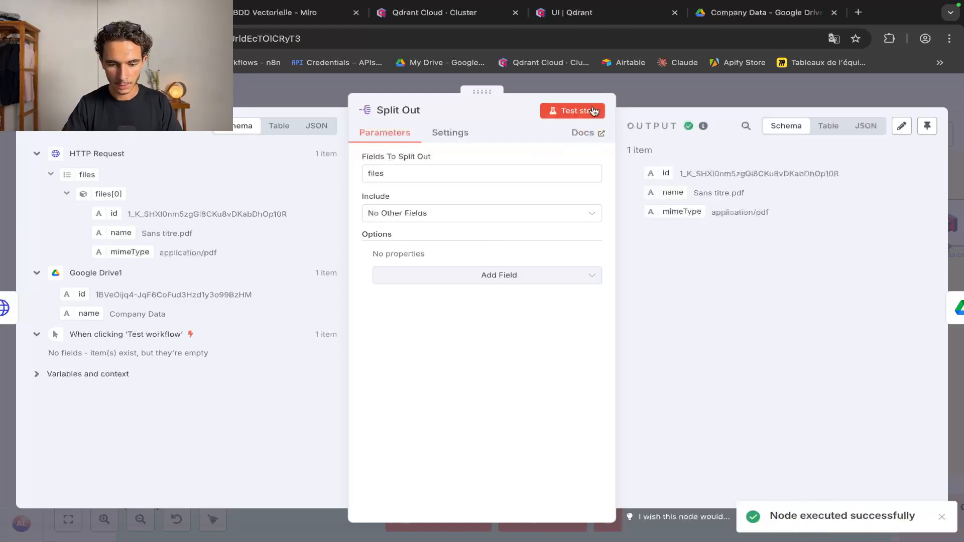
left_click(640, 95)
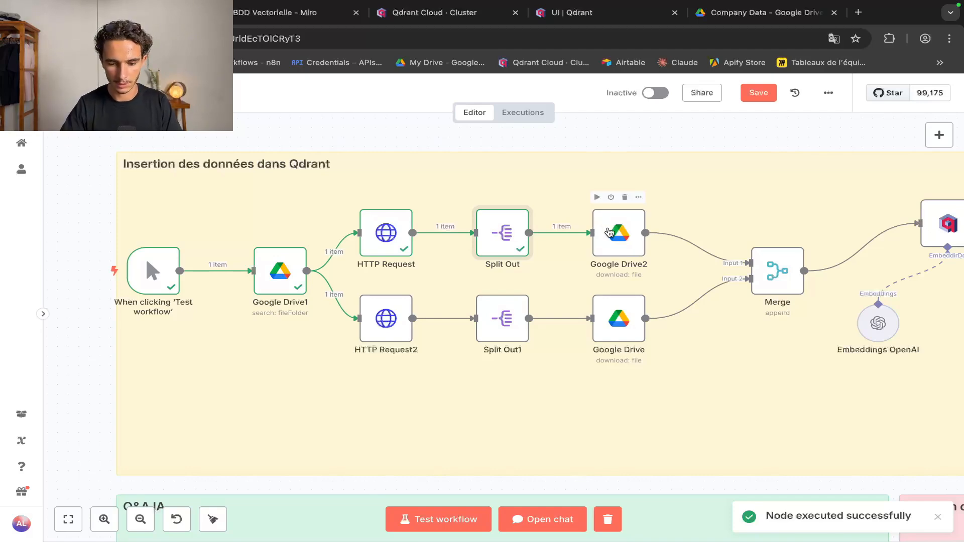
Open the Google Drive2 node, highlight its Download operation setting, test it, check the downloaded file, and close the node
double_click(609, 232)
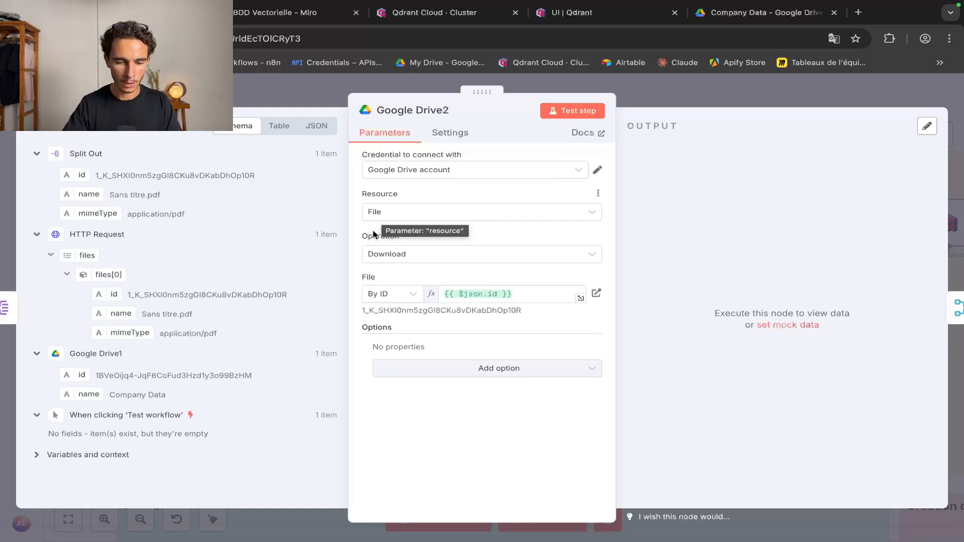
left_click_drag(359, 239, 402, 263)
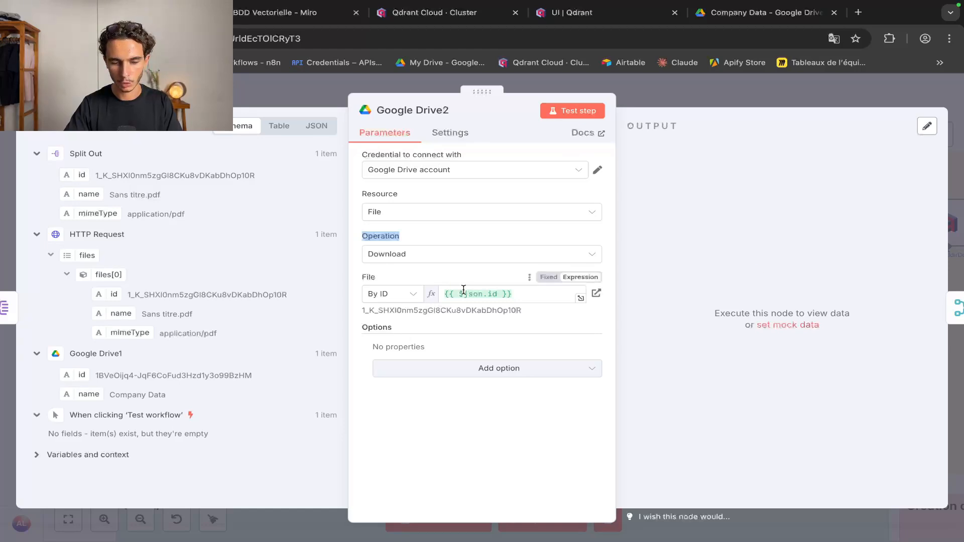
left_click(587, 113)
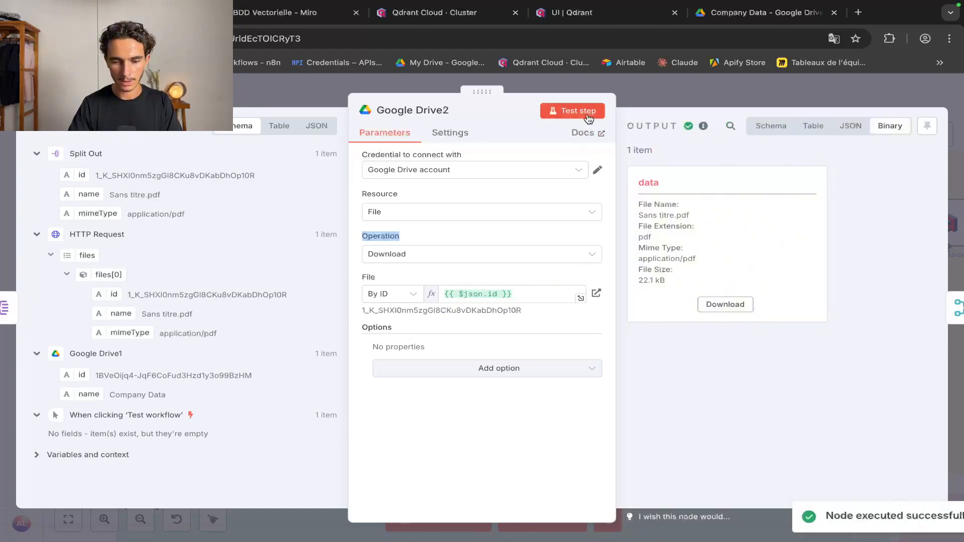
left_click_drag(642, 160, 718, 259)
left_click(683, 95)
Open the Merge node, check its Append mode with 2 inputs, and test the step
scroll(512, 232, "right", 3)
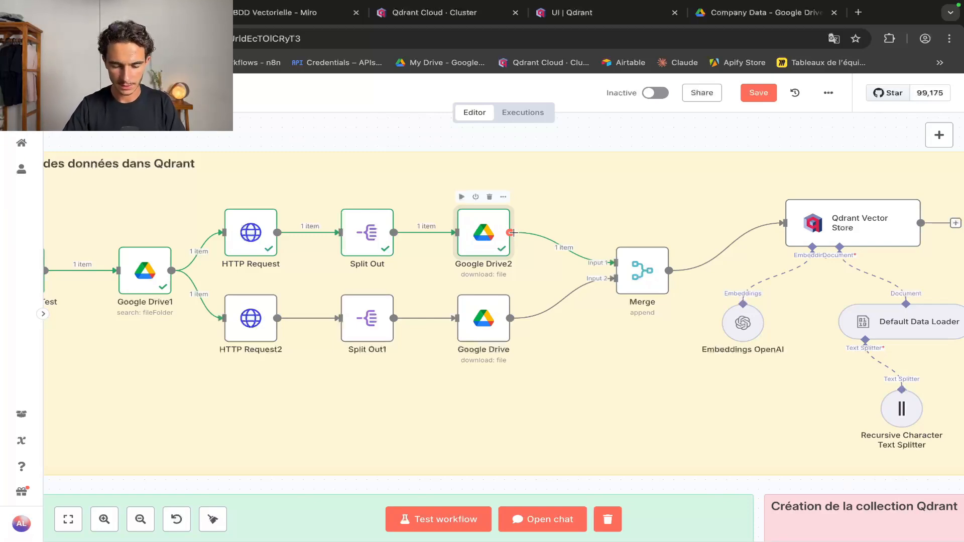
scroll(687, 288, "right", 2)
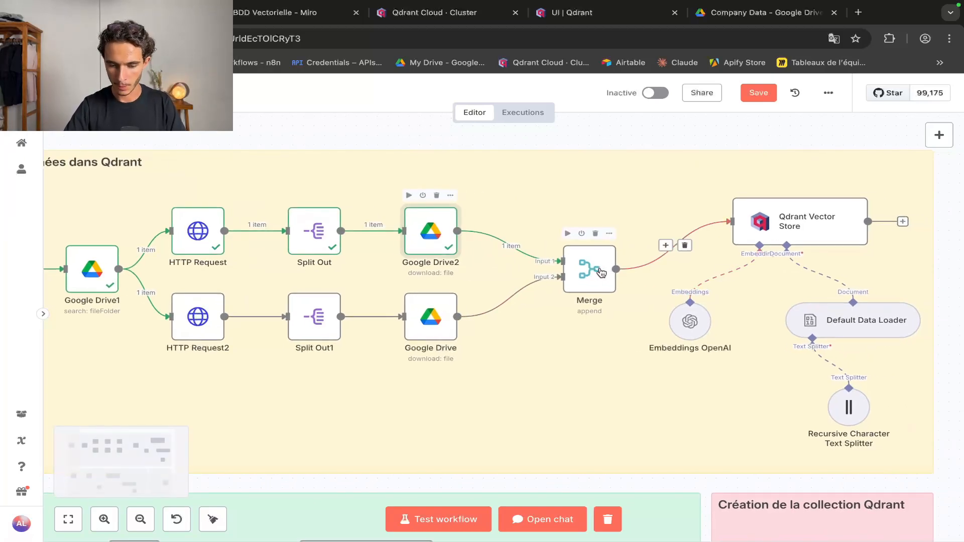
double_click(601, 272)
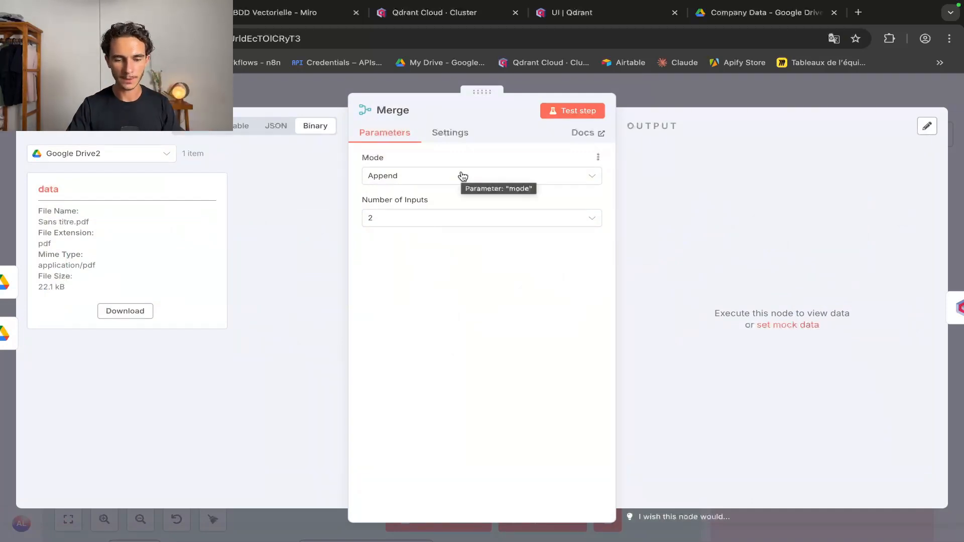
left_click(578, 110)
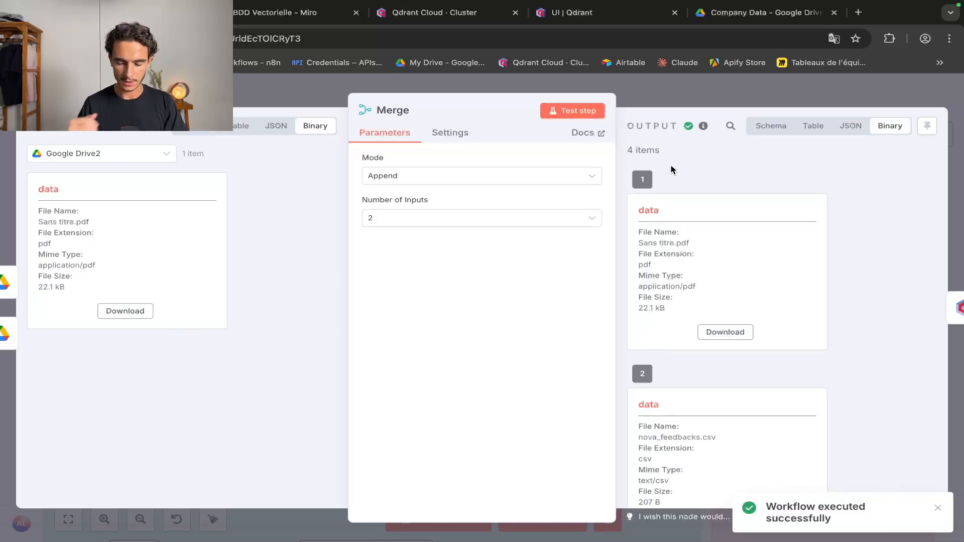
Look through all the merged PDF and CSV files in the Merge output and close the node
scroll(671, 169, "down", 1)
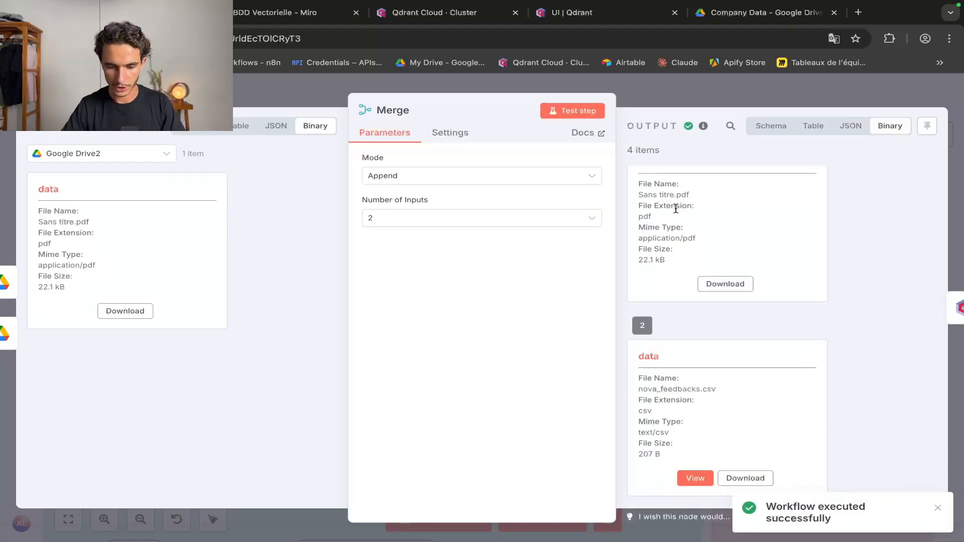
scroll(670, 210, "down", 3)
scroll(684, 264, "down", 5)
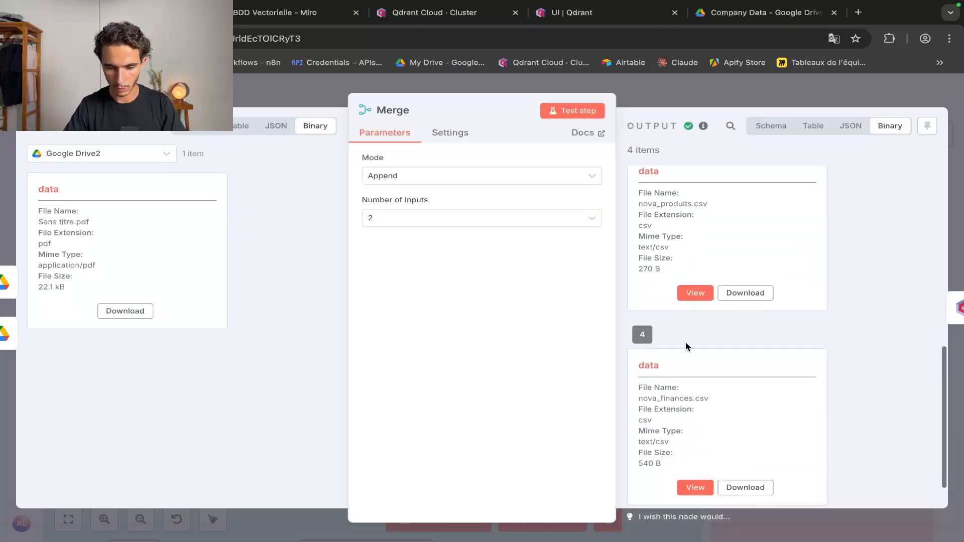
key("Escape")
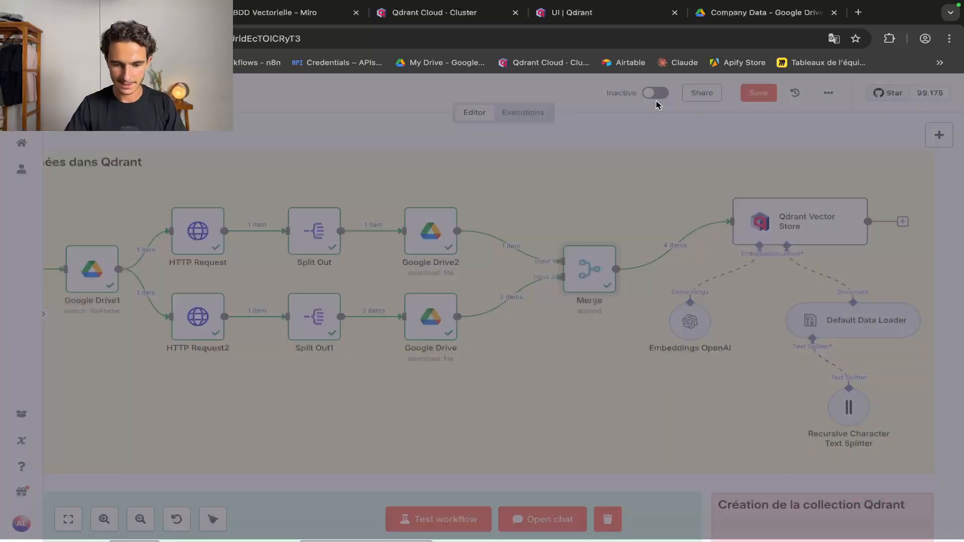
Switch to the document "Création d'un RAG avec Qdrant" and review the general workflow overview with its Qdrant_RAG.json file
scroll(655, 180, "right", 2)
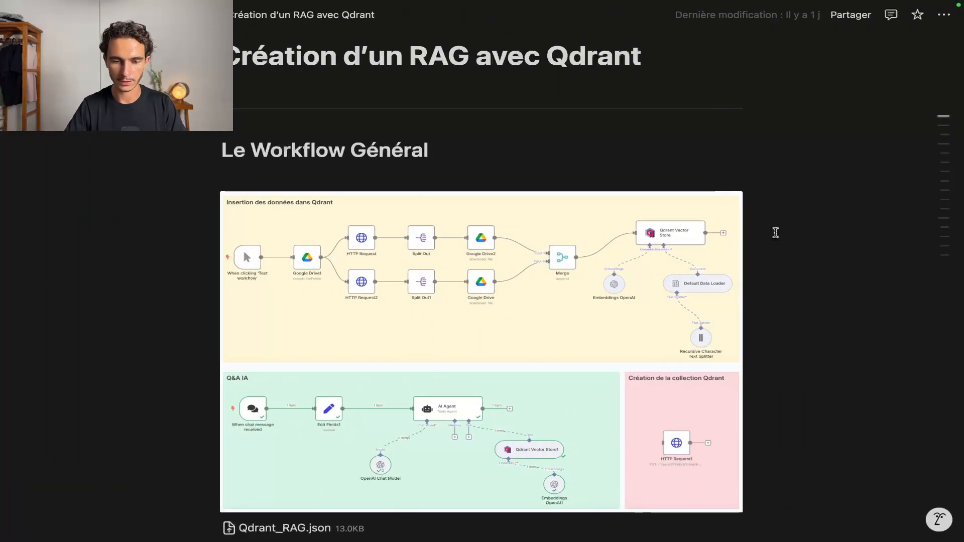
scroll(775, 237, "down", 3)
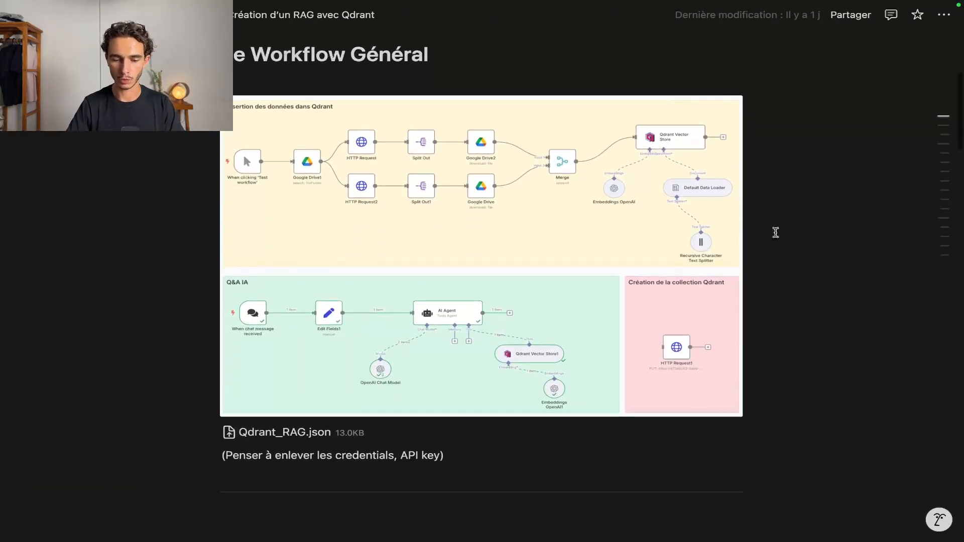
scroll(775, 233, "down", 2)
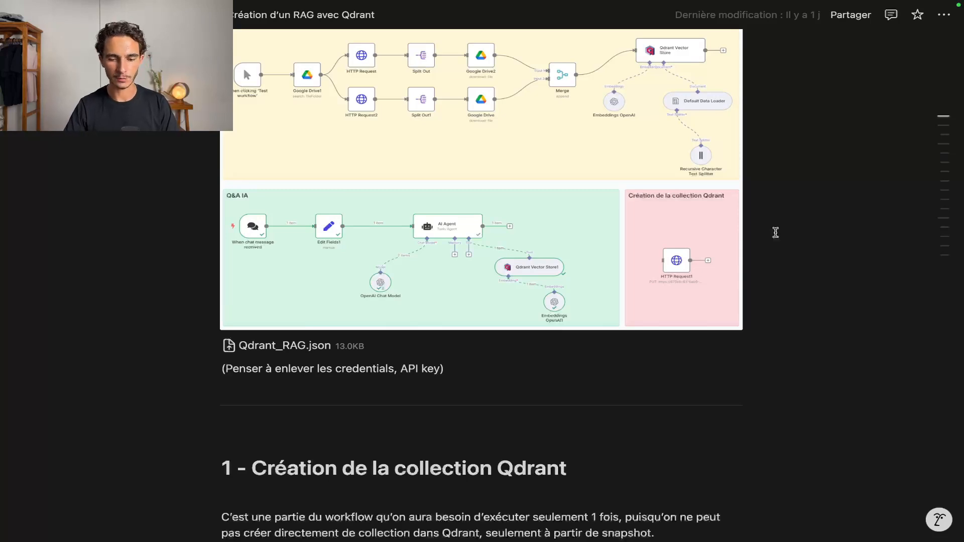
scroll(775, 233, "up", 1)
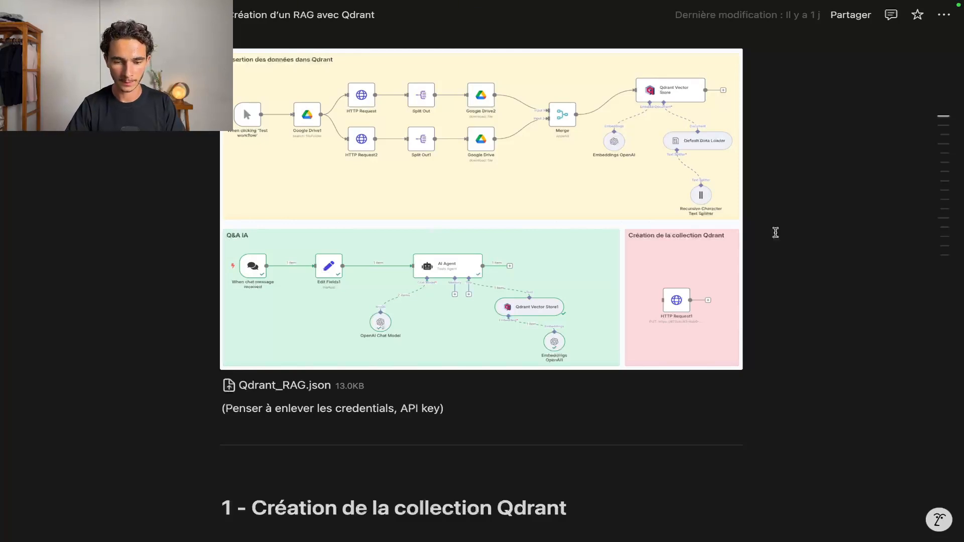
Return to the n8n workflow, open the Merge node, look through its merged PDF and CSV output files, and close the node
scroll(775, 232, "up", 2)
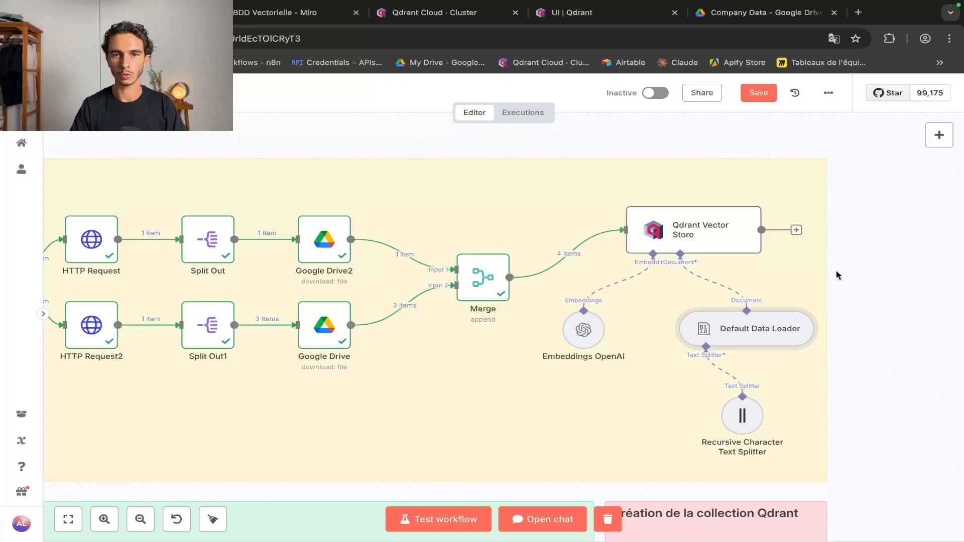
left_click(485, 286)
double_click(485, 286)
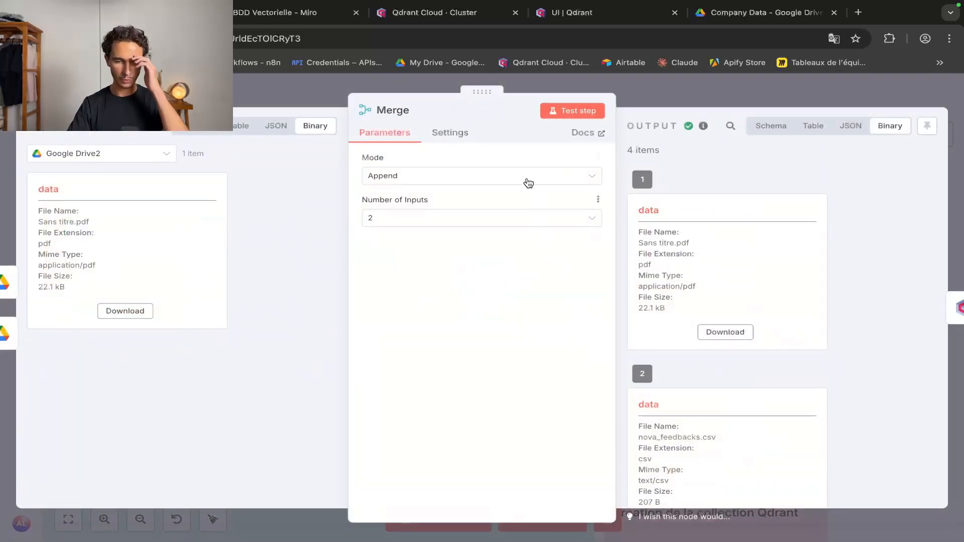
scroll(697, 287, "down", 6)
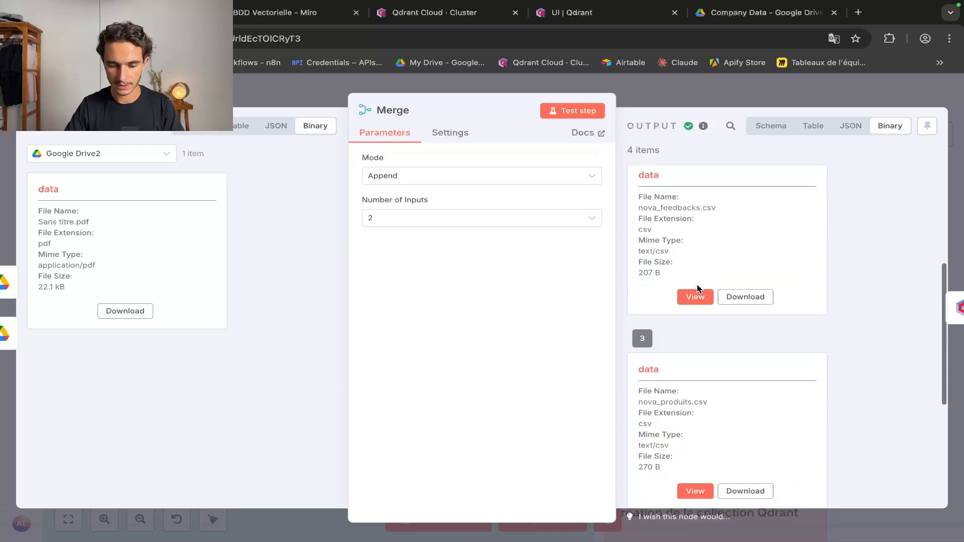
scroll(697, 287, "down", 3)
left_click(693, 99)
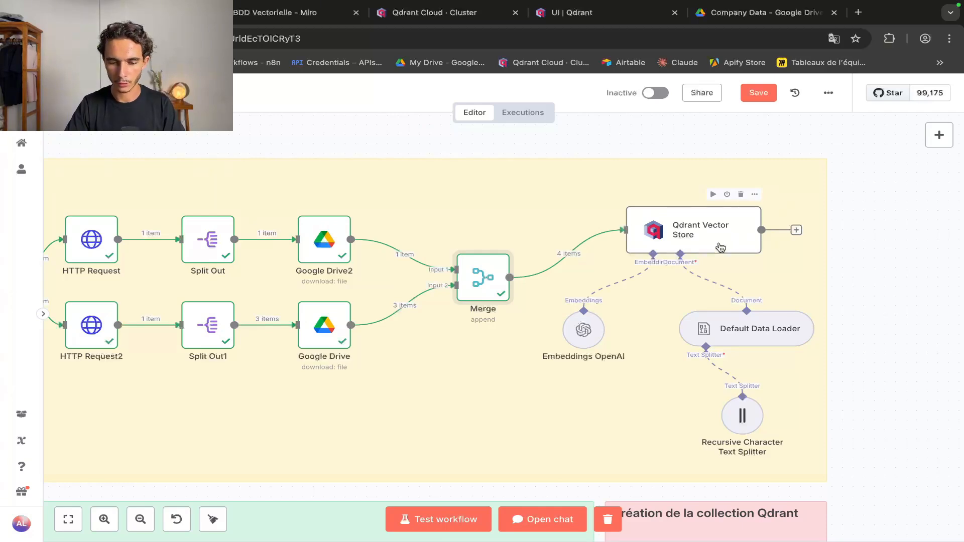
Review the Qdrant Vector Store node's operation mode, collection and embedding batch size, checking donnees_entreprise in the Qdrant dashboard, and close the node
double_click(668, 241)
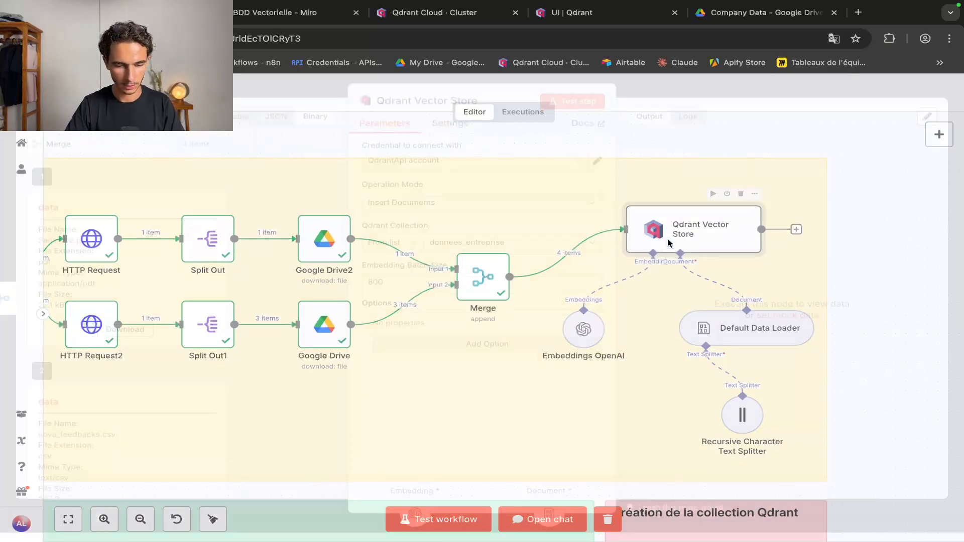
left_click_drag(363, 194, 426, 219)
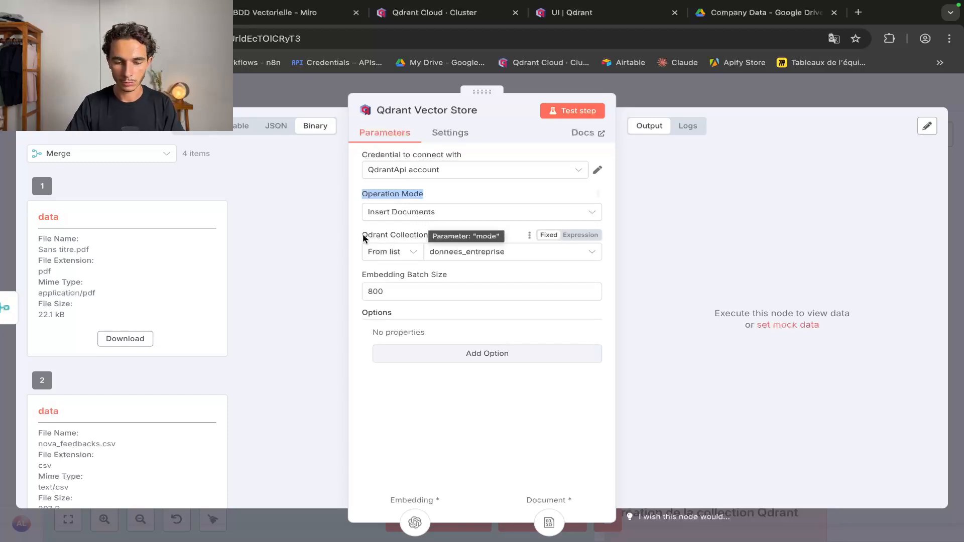
left_click_drag(363, 236, 428, 237)
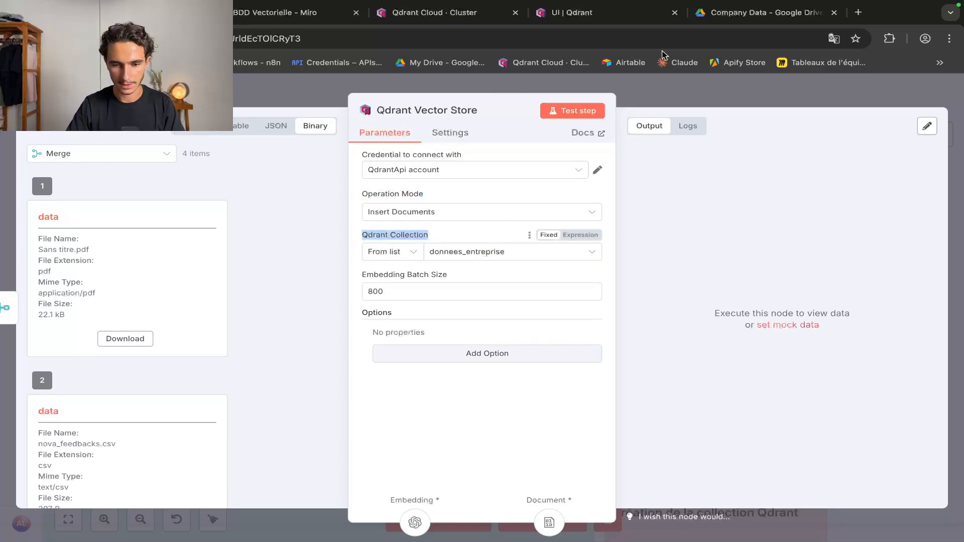
left_click(613, 15)
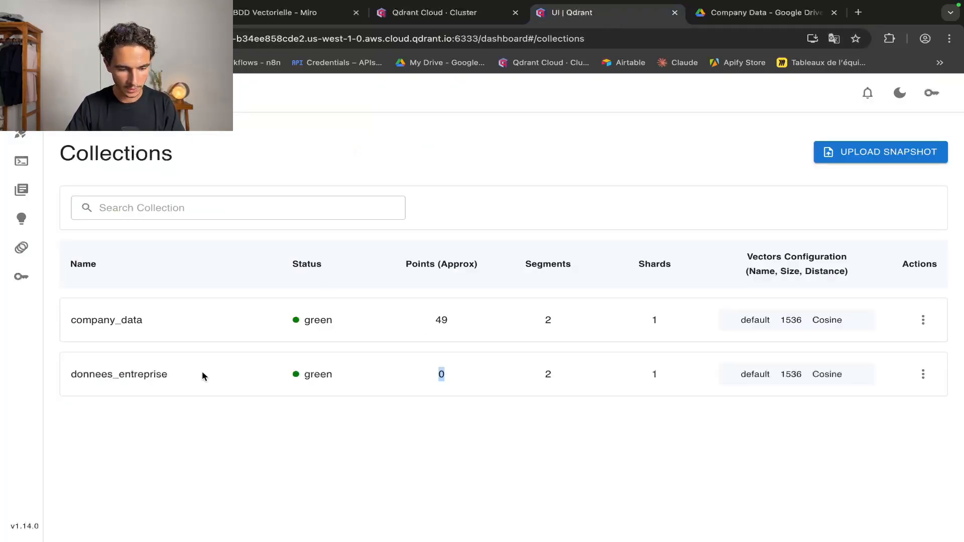
left_click(135, 13)
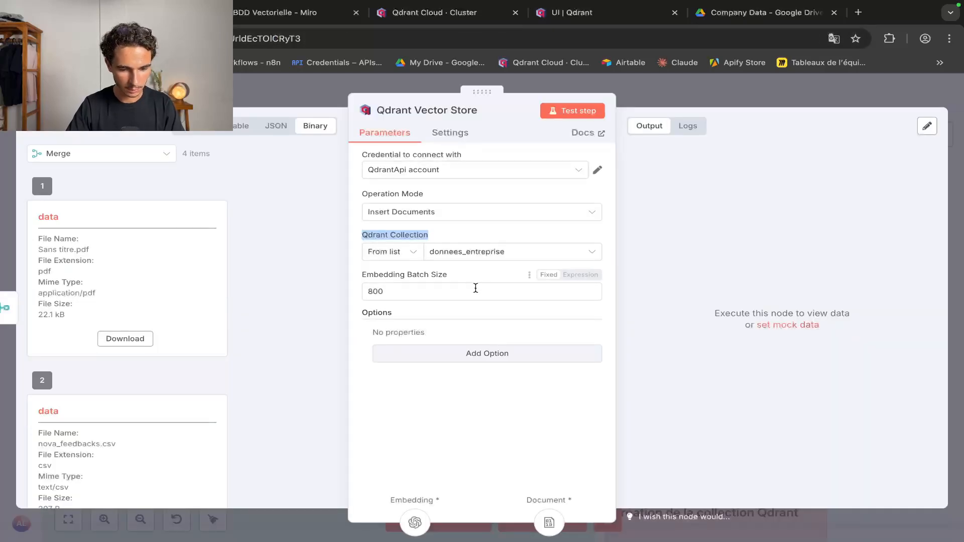
left_click_drag(342, 278, 446, 276)
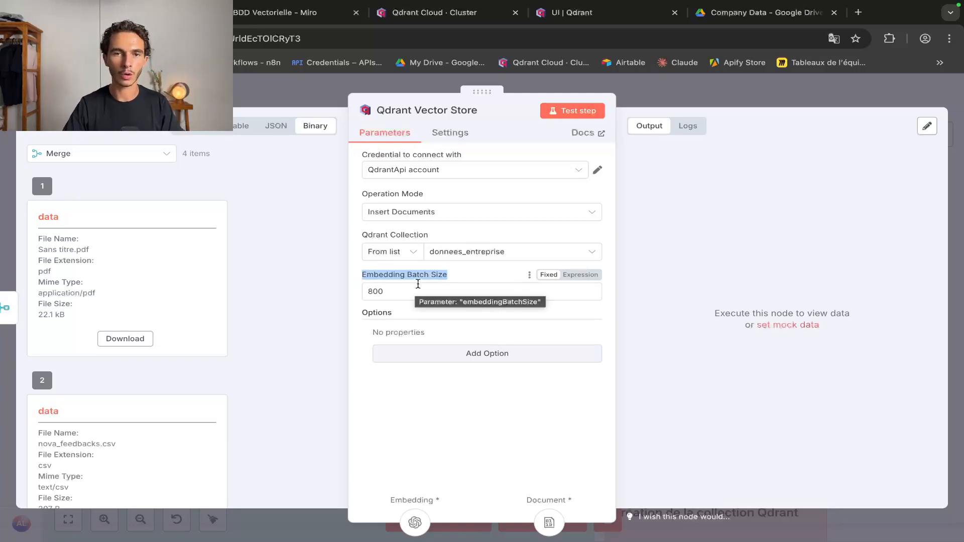
left_click(668, 106)
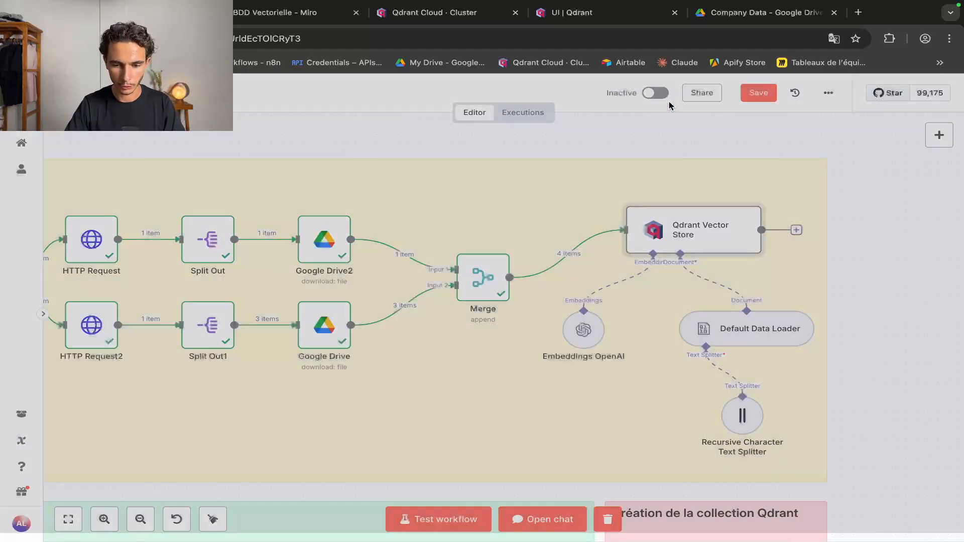
Review the embeddings part of the workflow against the Miro vector database diagram of France and Châteaux, and return to n8n
scroll(668, 259, "right", 3)
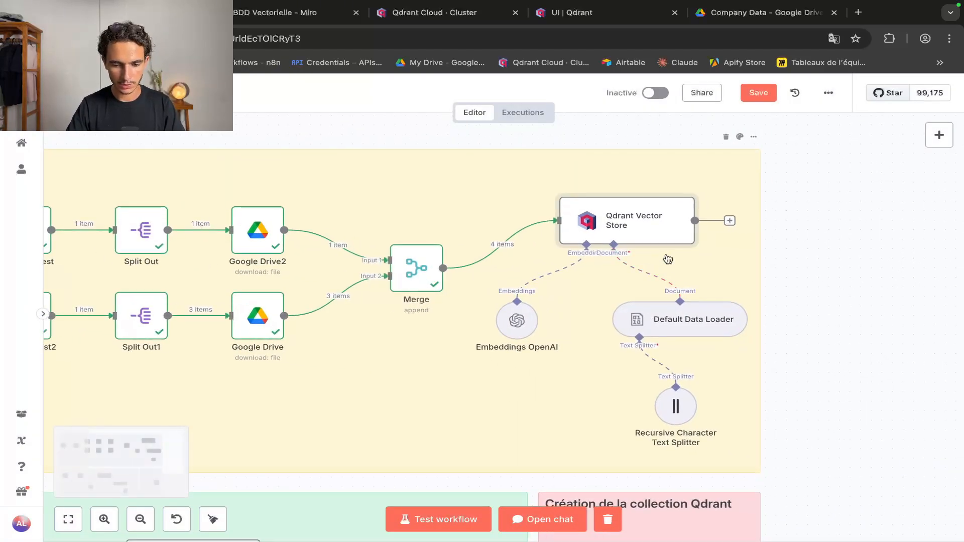
scroll(667, 259, "right", 5)
scroll(547, 279, "up", 2)
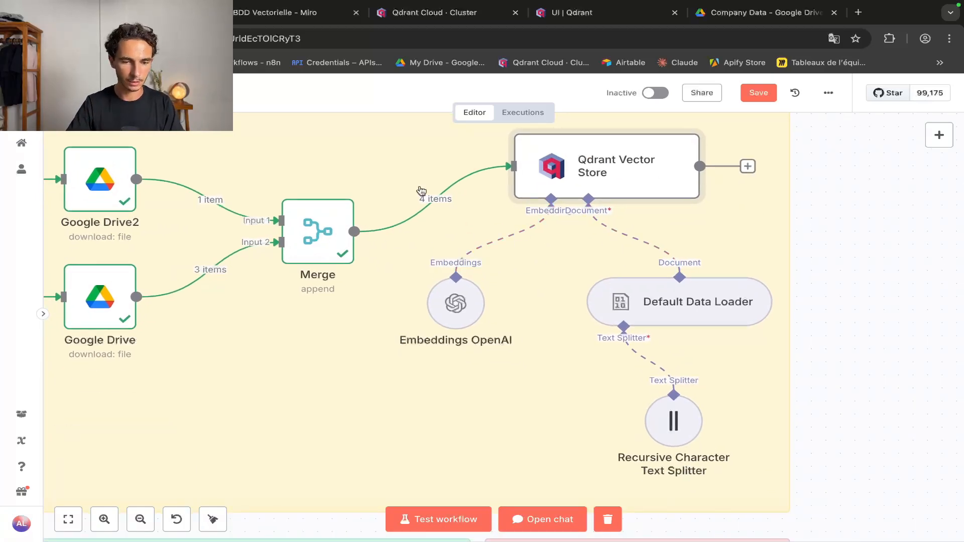
left_click(324, 19)
scroll(555, 282, "up", 3)
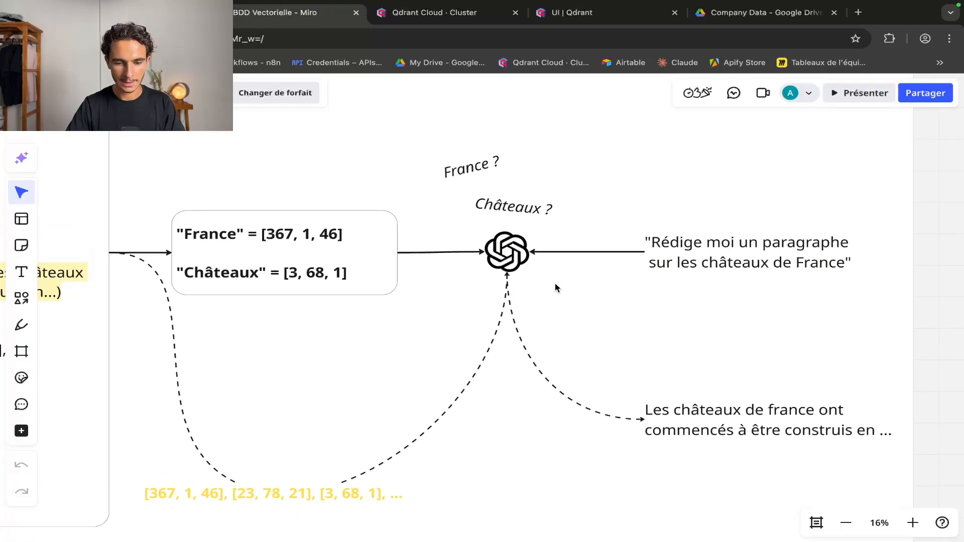
scroll(555, 284, "down", 1)
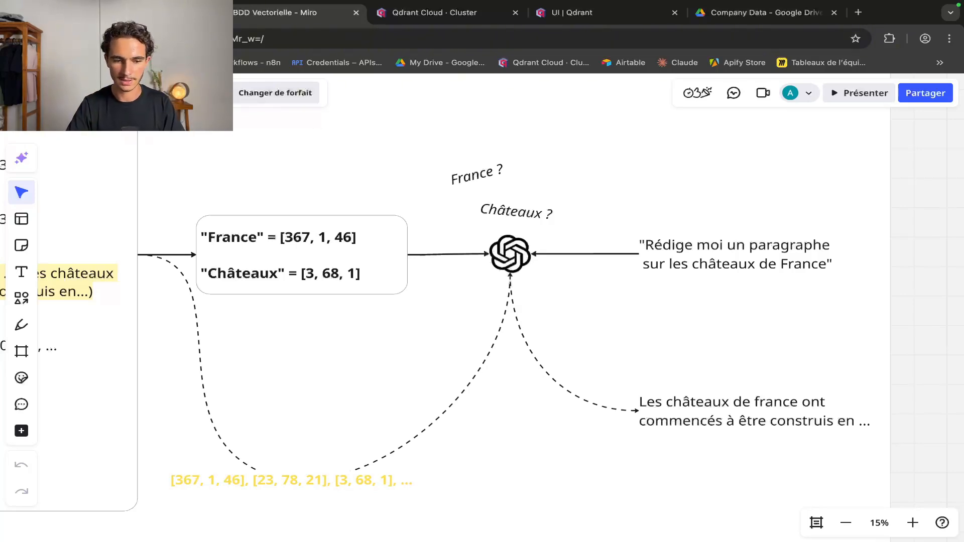
key("ctrl+shift+Tab")
Open the Default Data Loader node, check the merged input files and its Binary data settings, and close the node
scroll(444, 182, "right", 3)
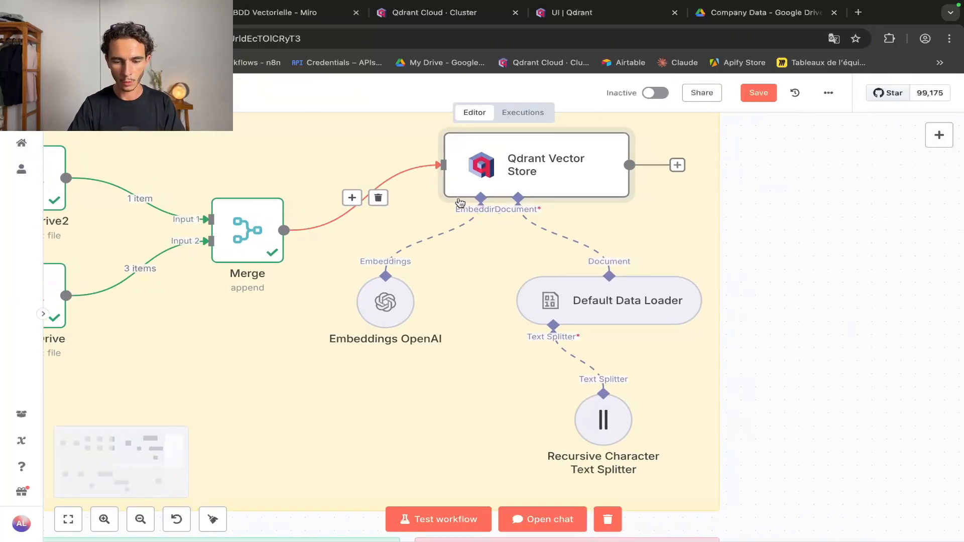
double_click(632, 320)
scroll(184, 246, "down", 2)
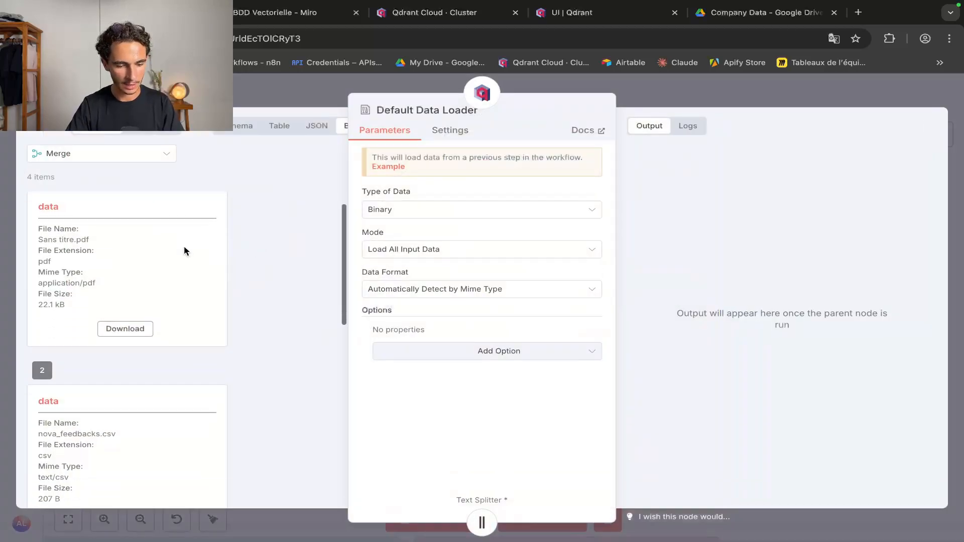
scroll(184, 250, "down", 4)
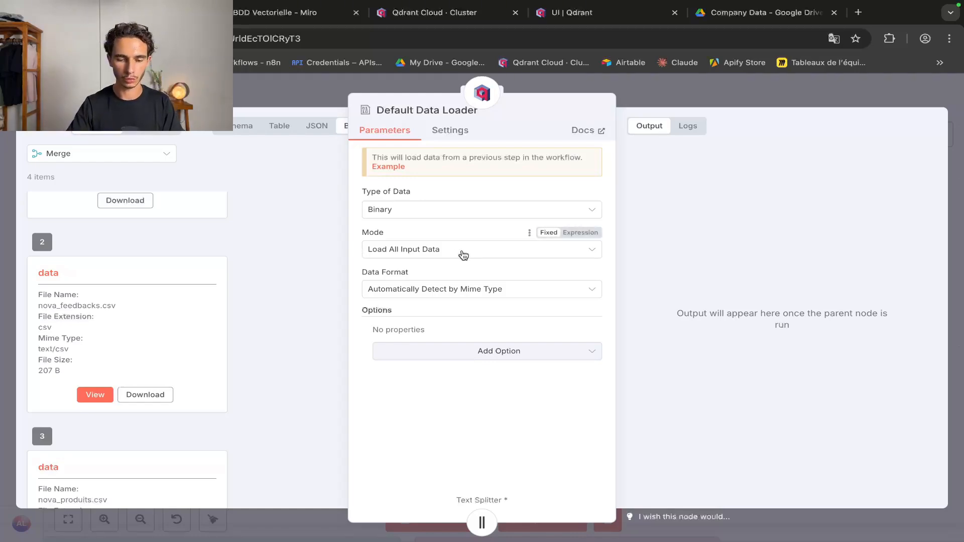
left_click(697, 91)
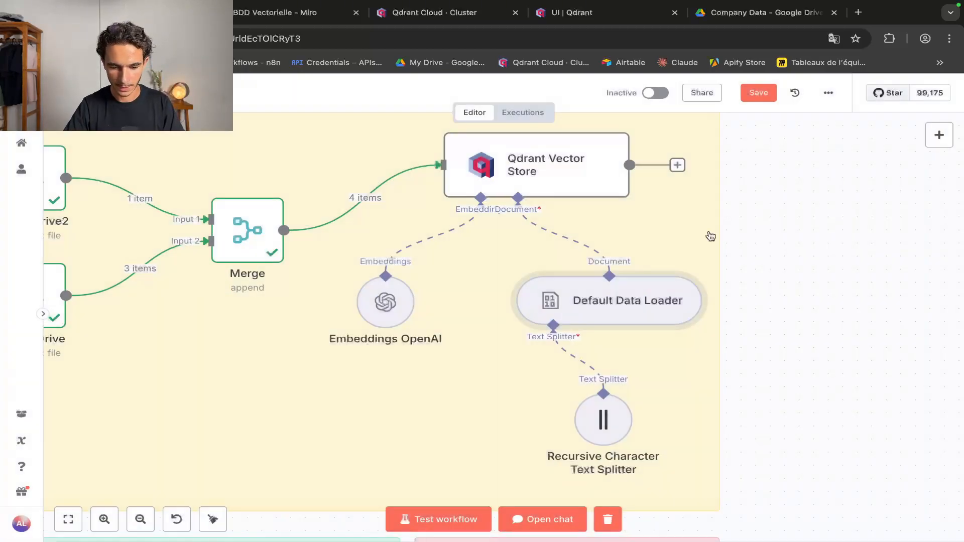
Review the Recursive Character Text Splitter's place in the workflow and execute the Qdrant Vector Store node to insert the merged files
scroll(769, 314, "down", 2)
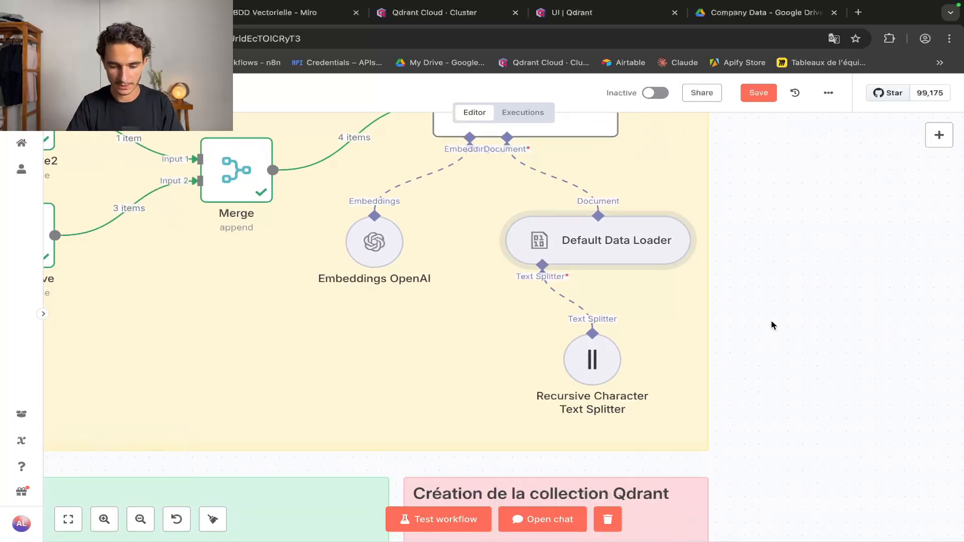
scroll(772, 325, "down", 2)
scroll(772, 325, "up", 1)
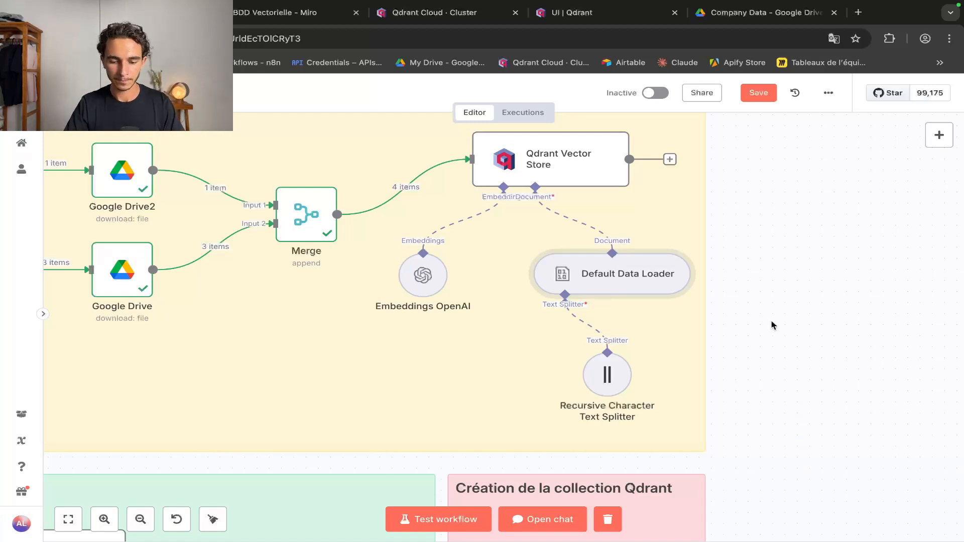
scroll(755, 325, "down", 1)
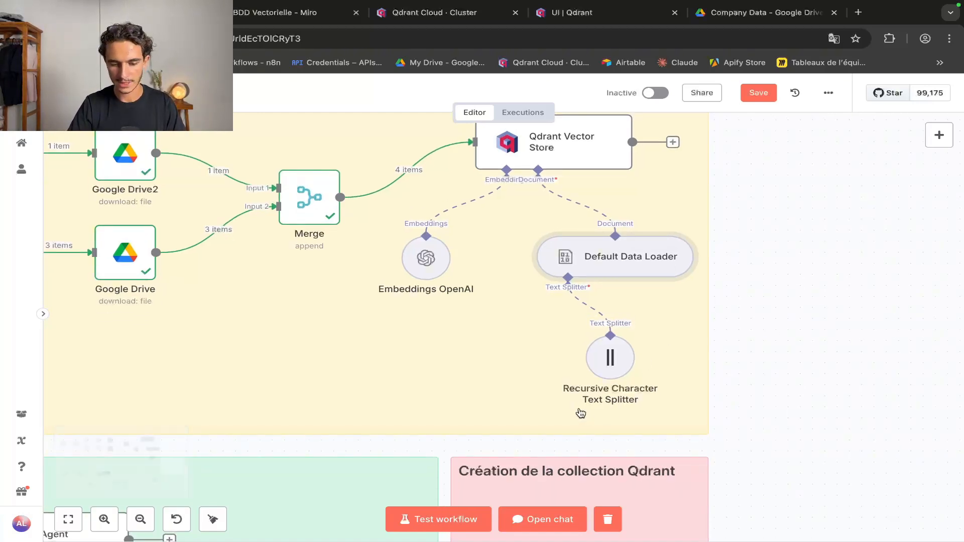
mouse_move(571, 389)
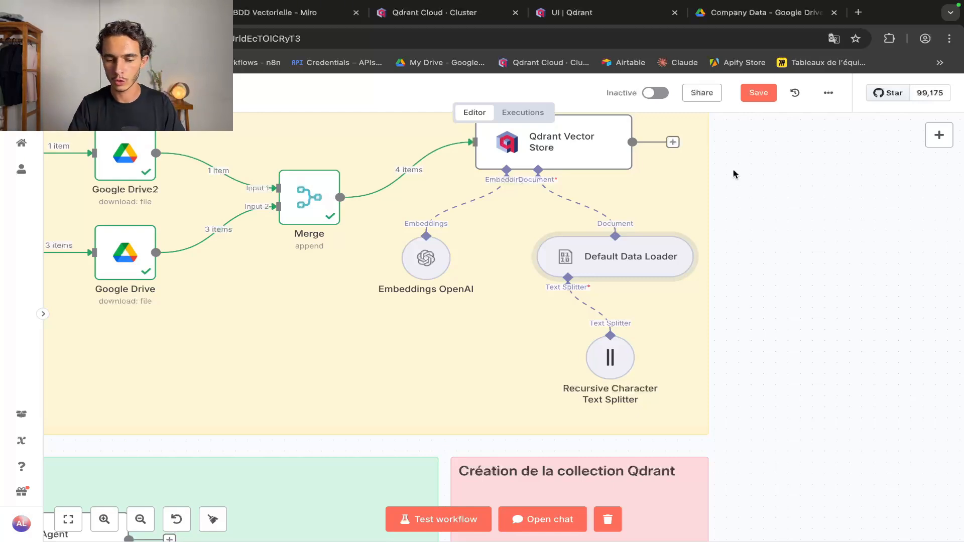
scroll(733, 170, "down", 2)
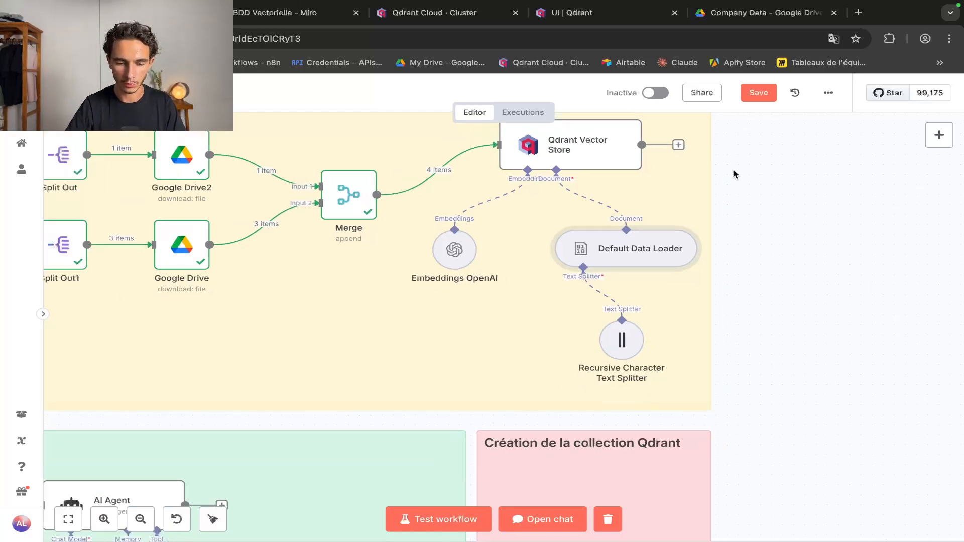
scroll(733, 174, "up", 3)
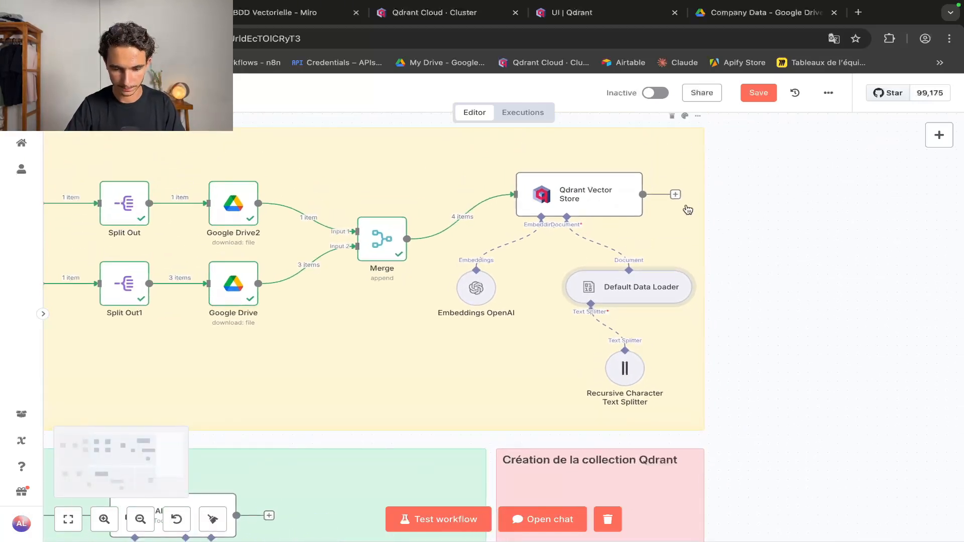
scroll(688, 209, "up", 1)
mouse_move(576, 205)
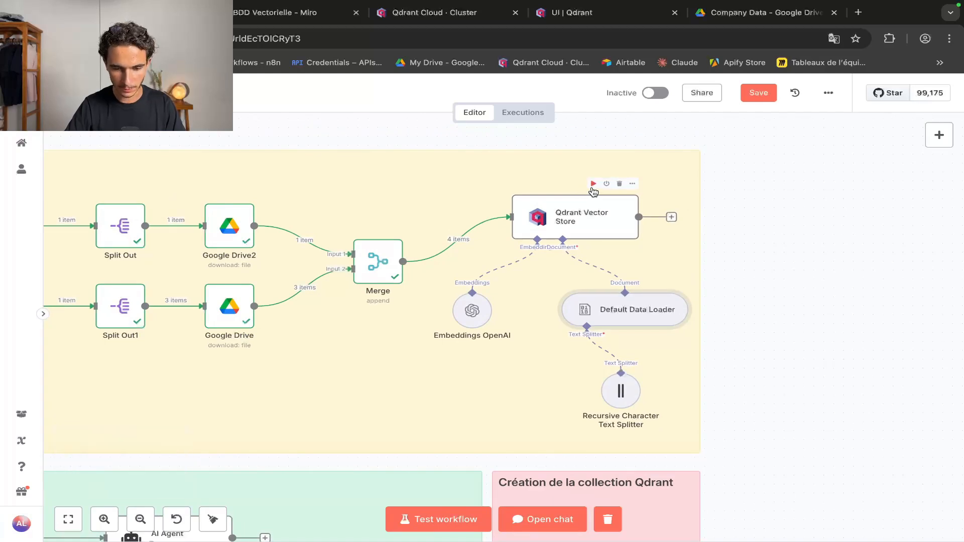
left_click(593, 185)
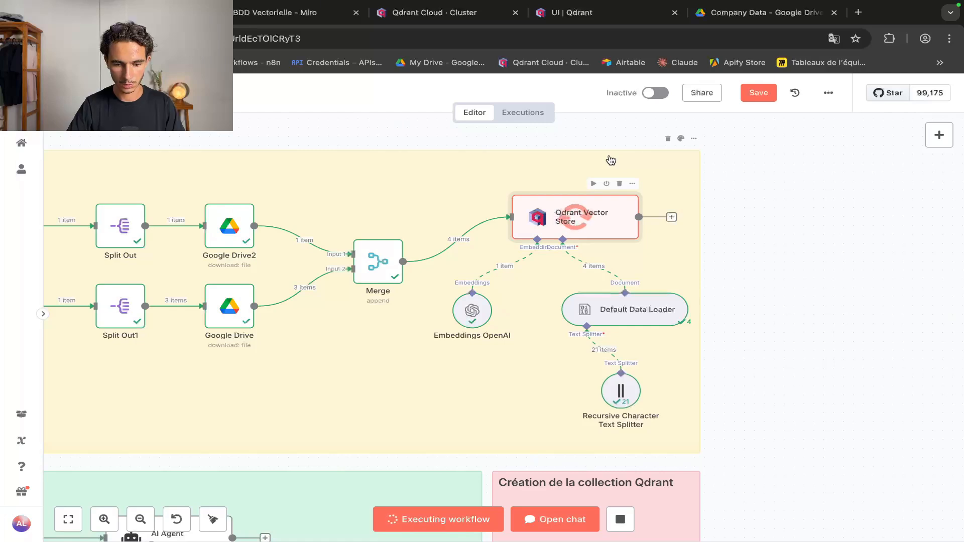
mouse_move(607, 271)
scroll(604, 269, "up", 2)
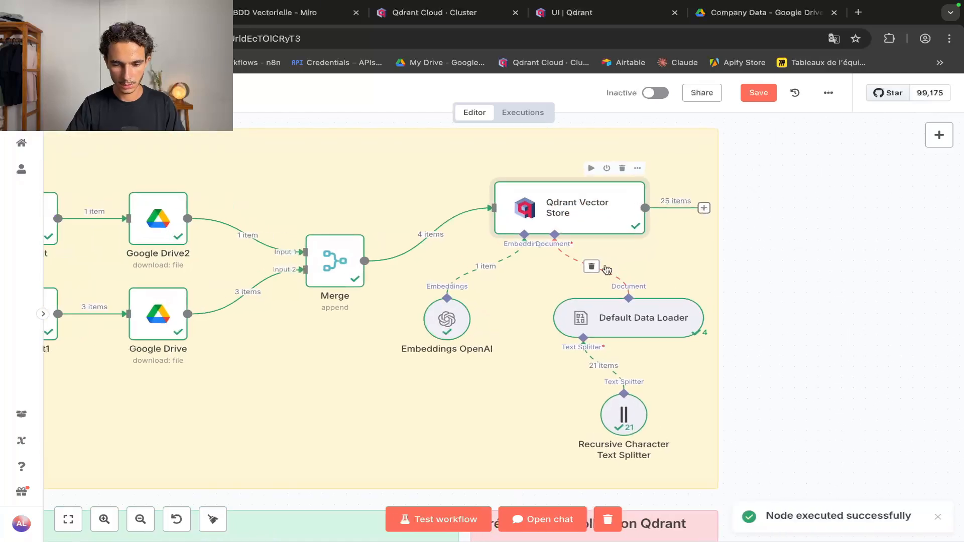
Refresh the Qdrant collections, look through the points stored in donnees_entreprise, and return to the overview of the n8n workflow
left_click(623, 13)
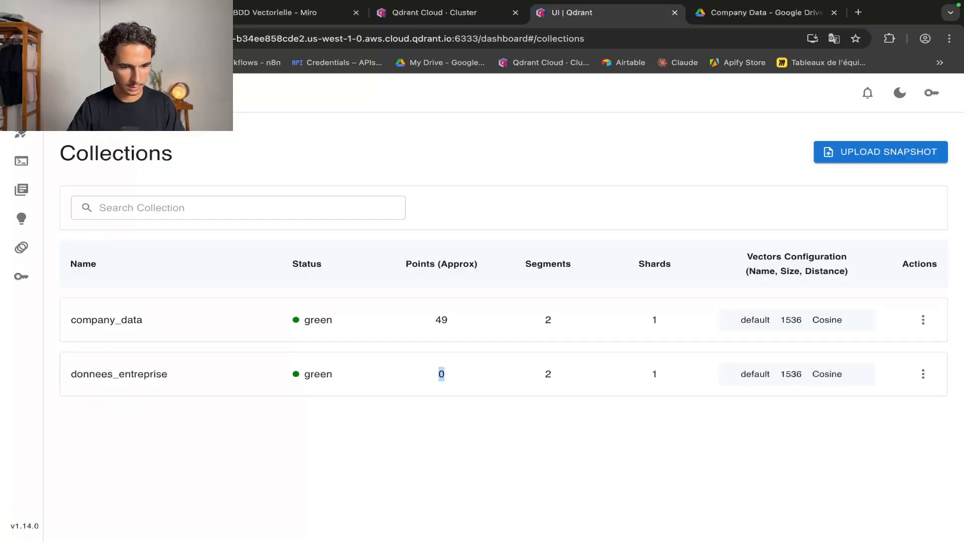
key("super+r")
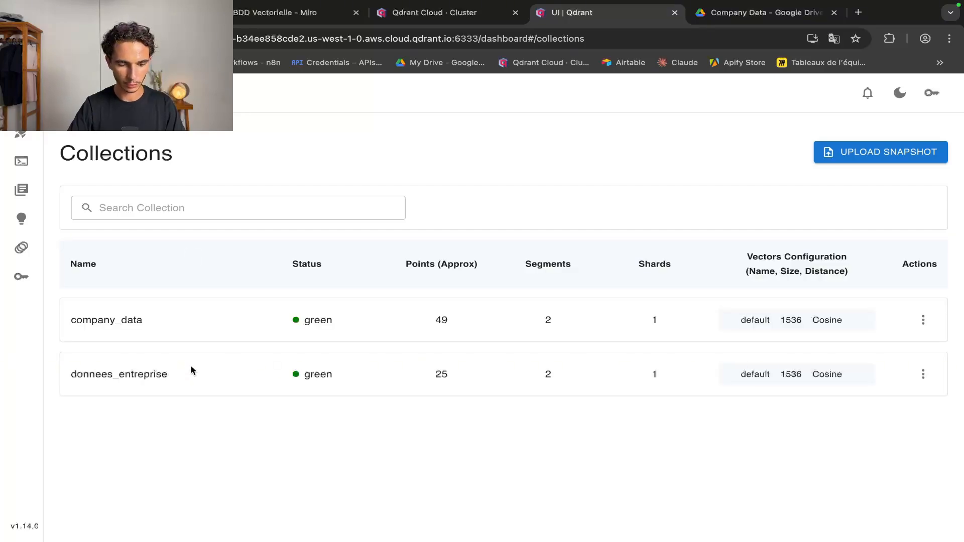
left_click(158, 374)
scroll(424, 415, "down", 2)
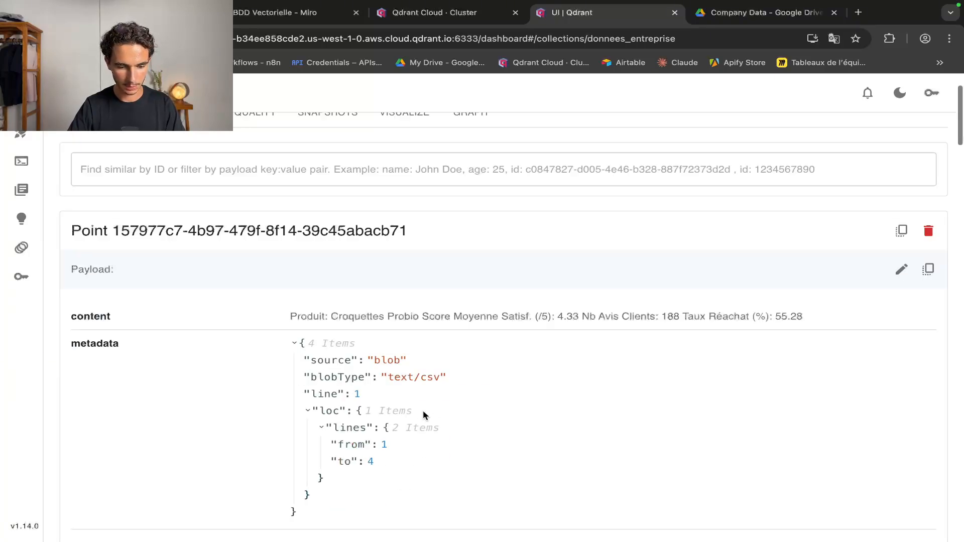
scroll(423, 415, "down", 15)
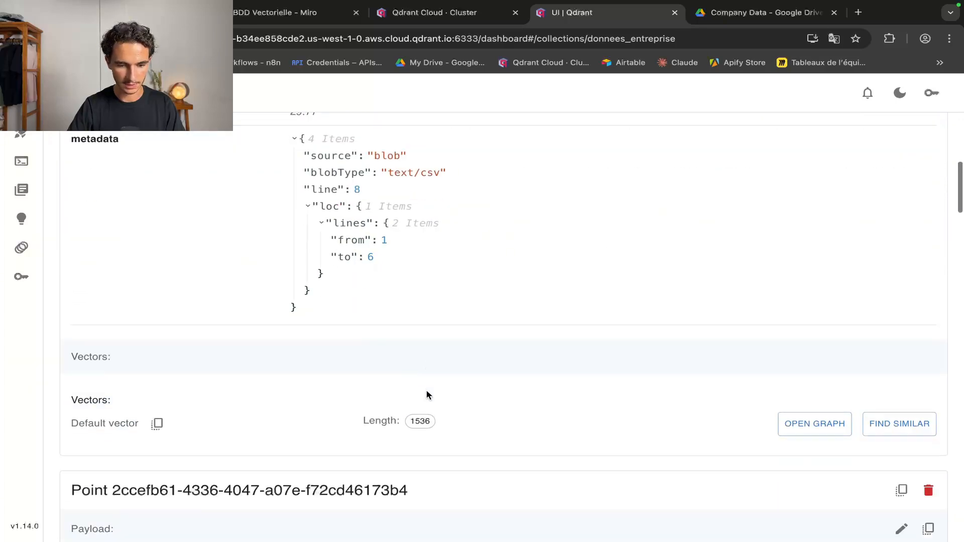
scroll(428, 395, "down", 4)
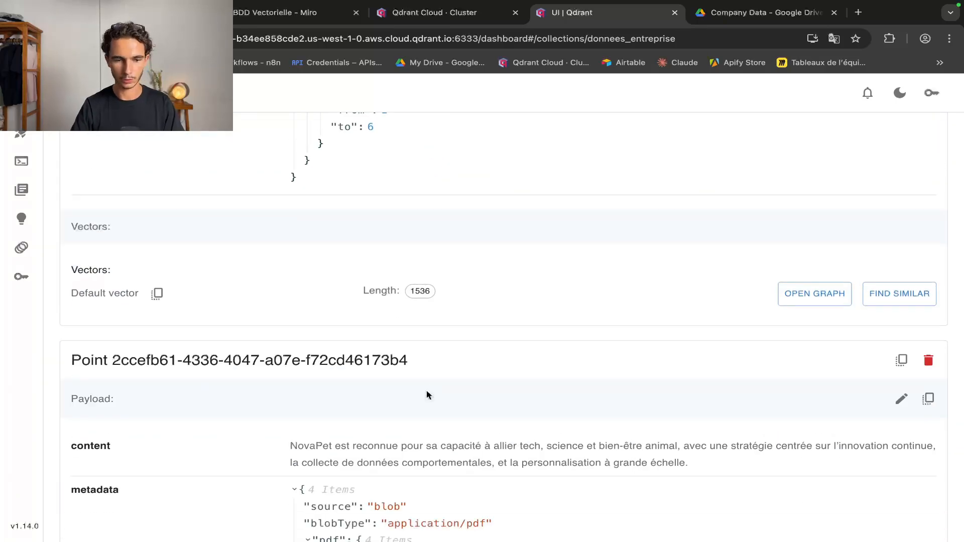
left_click(130, 12)
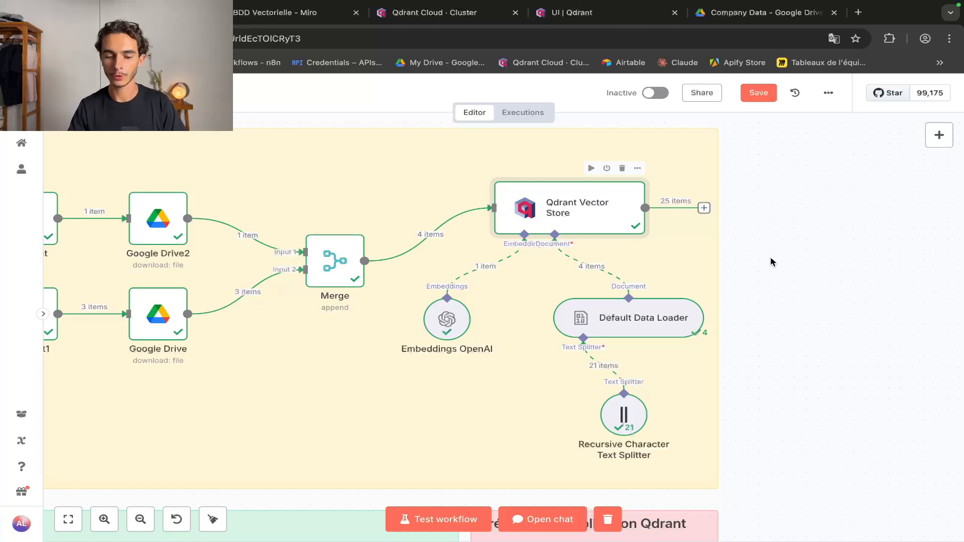
scroll(770, 261, "down", 5)
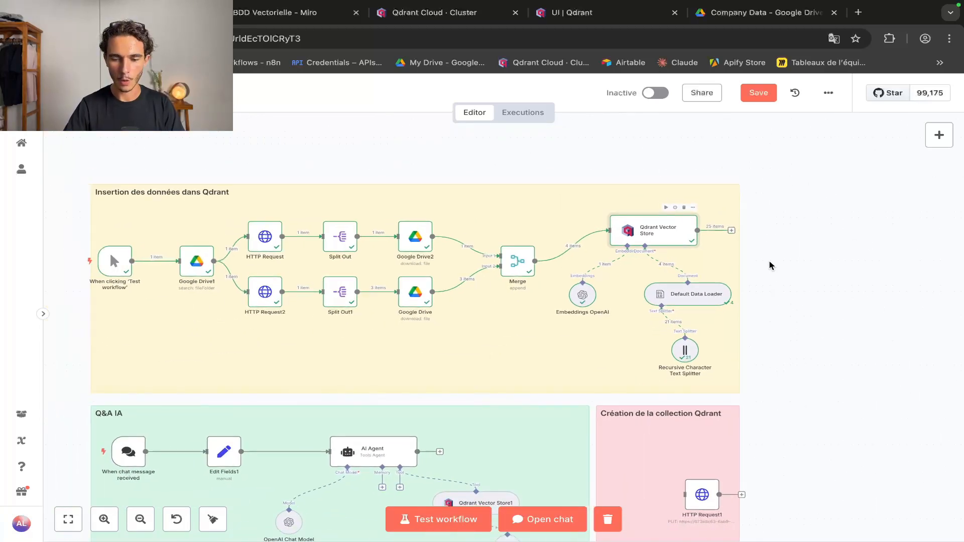
Go to the Q&A IA section of the workflow, check the When chat message received trigger's parameters, and close the node
scroll(770, 265, "down", 3)
scroll(770, 265, "left", 3)
scroll(771, 266, "left", 2)
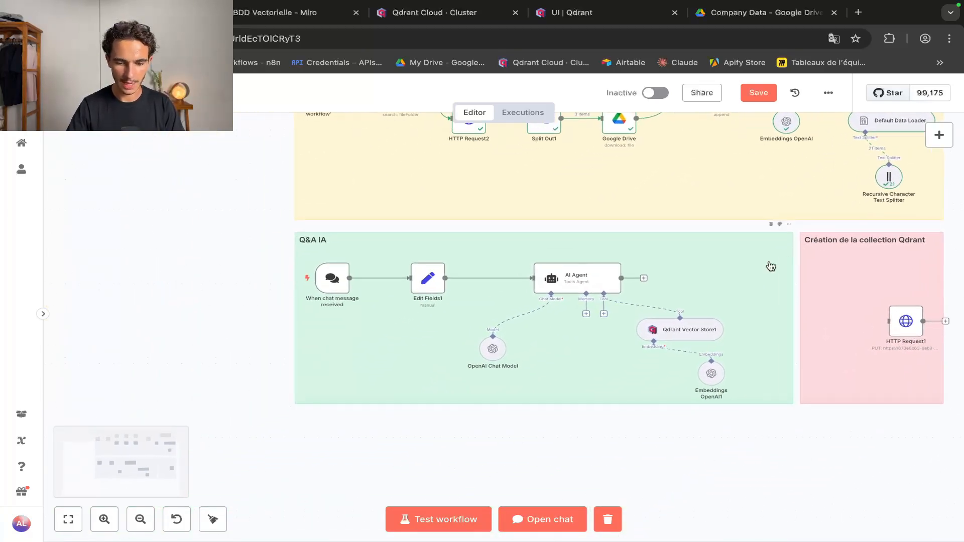
scroll(771, 266, "up", 5)
scroll(771, 266, "left", 5)
scroll(770, 266, "down", 1)
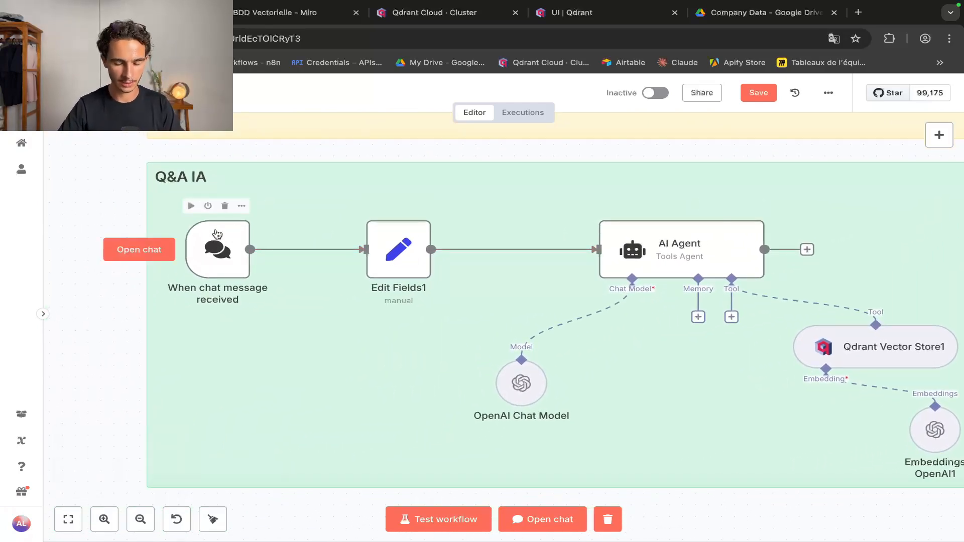
double_click(217, 236)
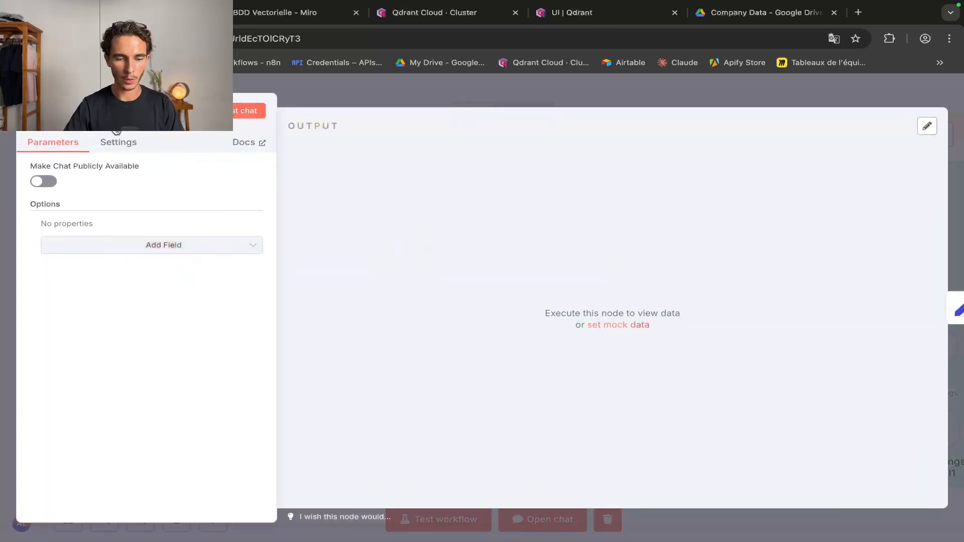
left_click(413, 101)
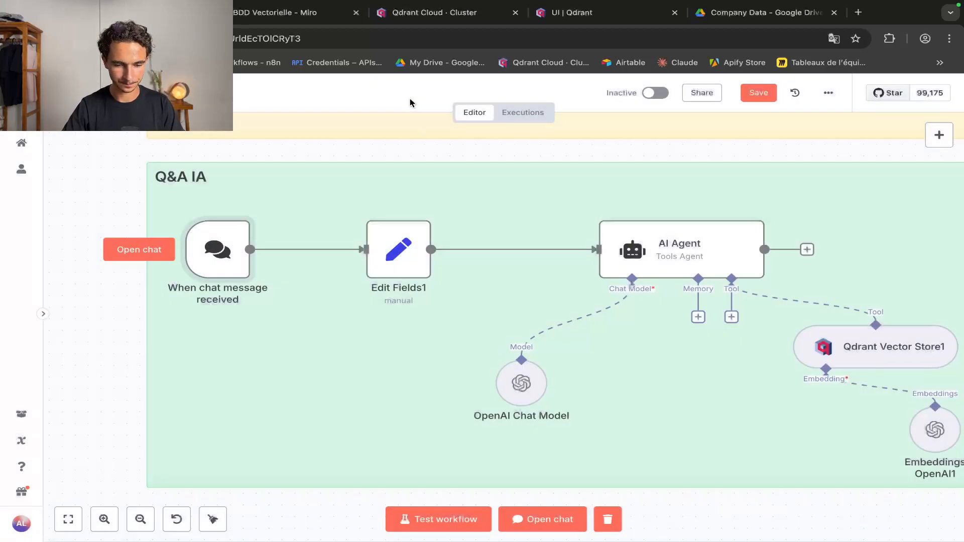
Open the Edit Fields1 node, examine the prompt field's {{ $json.chatInput }} expression, and close the node
double_click(402, 246)
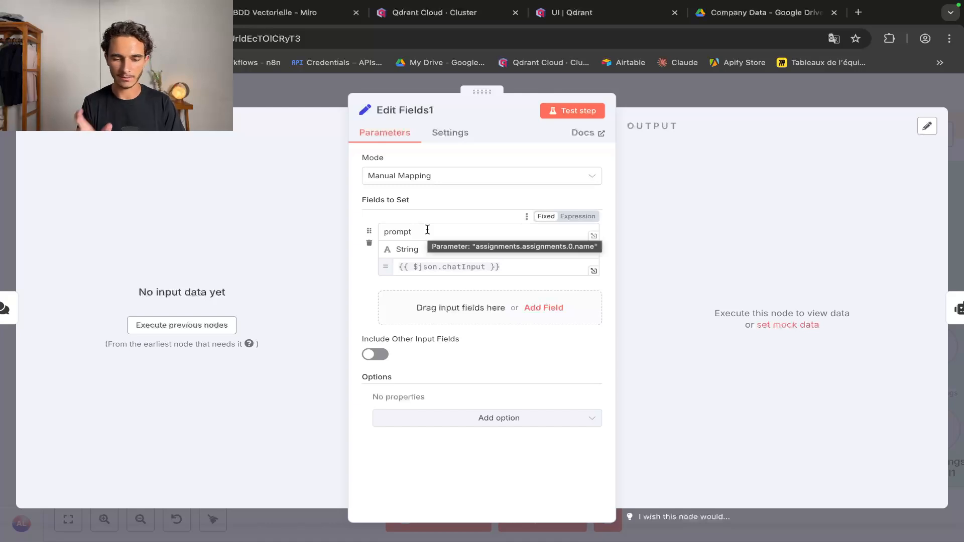
left_click(512, 267)
left_click_drag(512, 267, 382, 266)
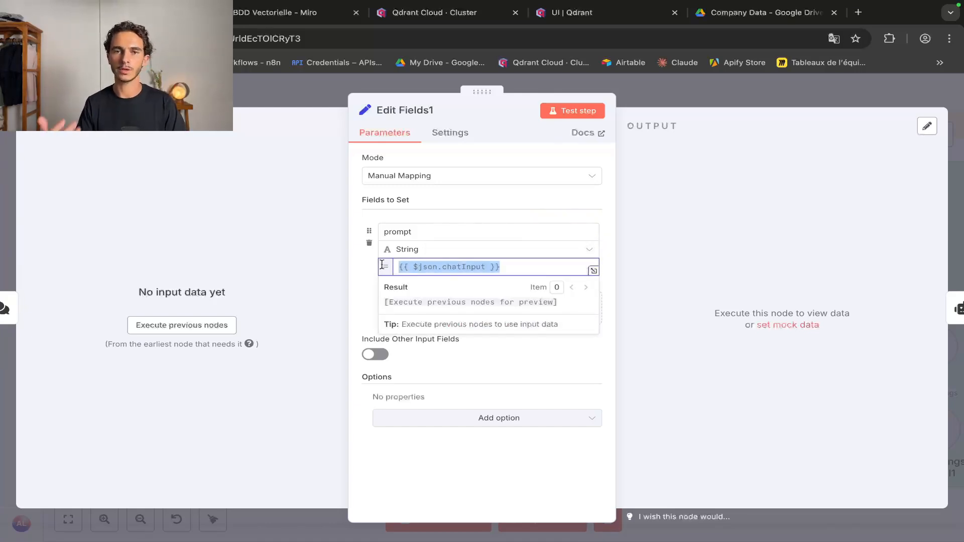
left_click(655, 98)
Open the AI Agent node, read through its System Message in the expanded expression editor, and close the node
double_click(667, 251)
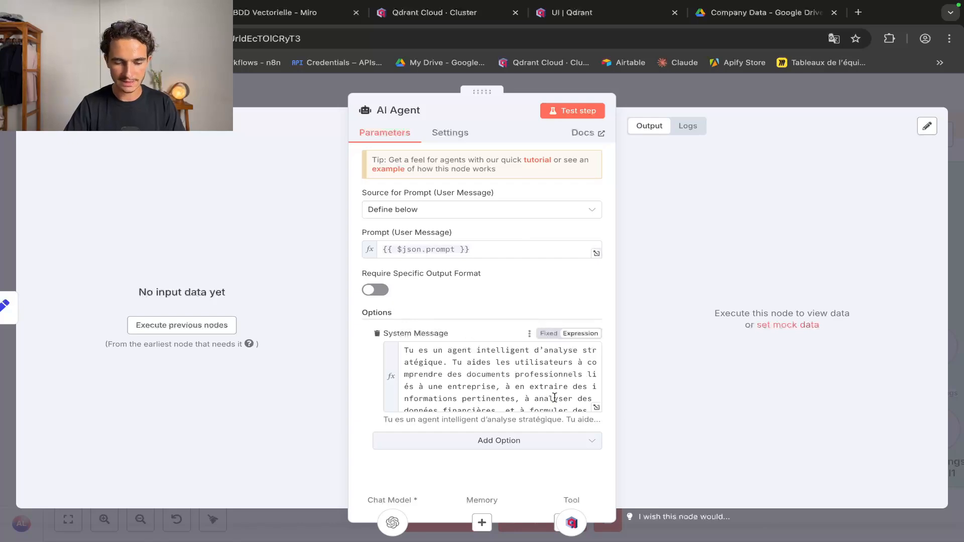
left_click(596, 407)
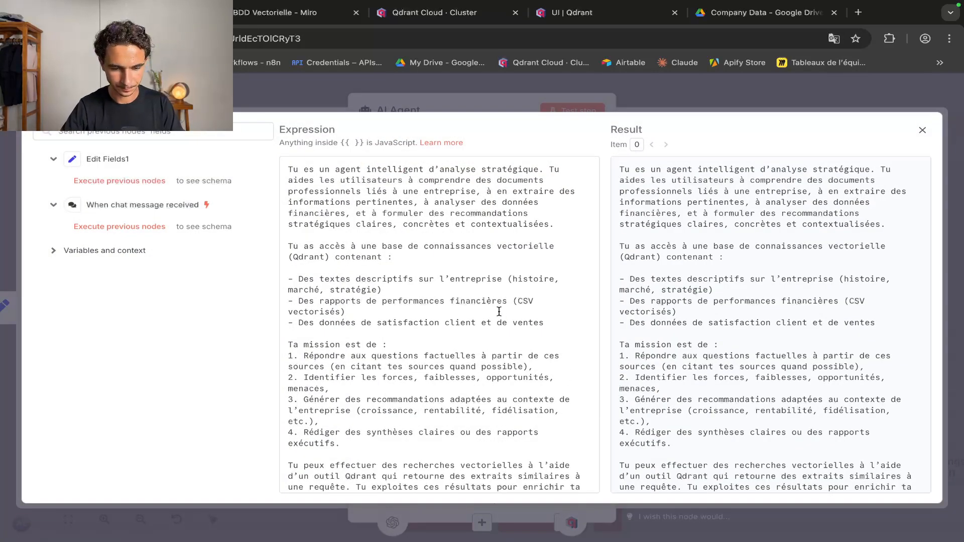
left_click_drag(554, 225, 282, 165)
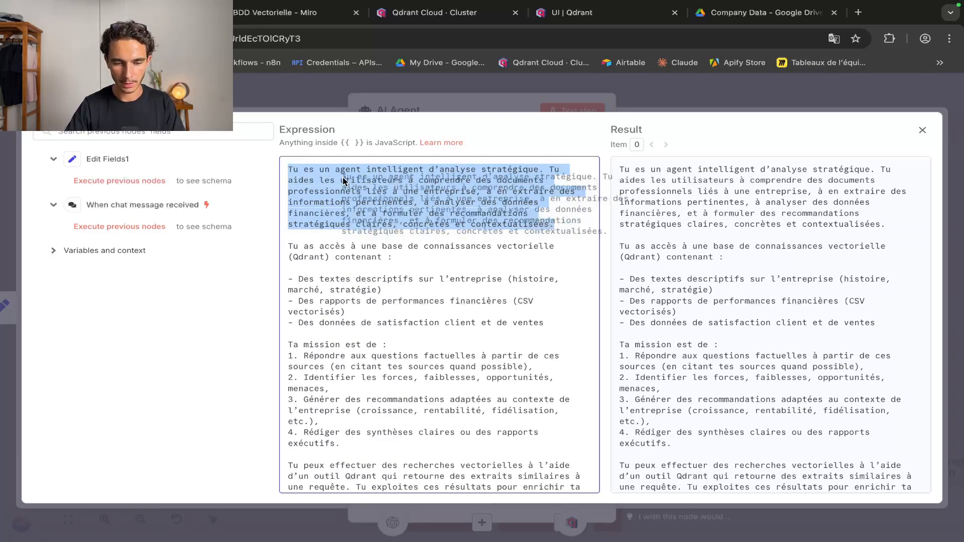
scroll(338, 275, "down", 1)
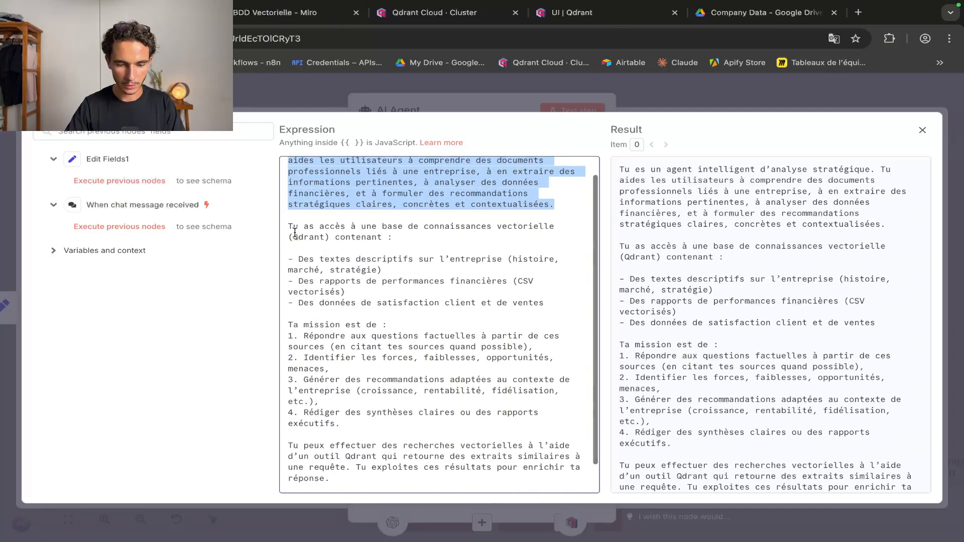
left_click_drag(289, 226, 443, 322)
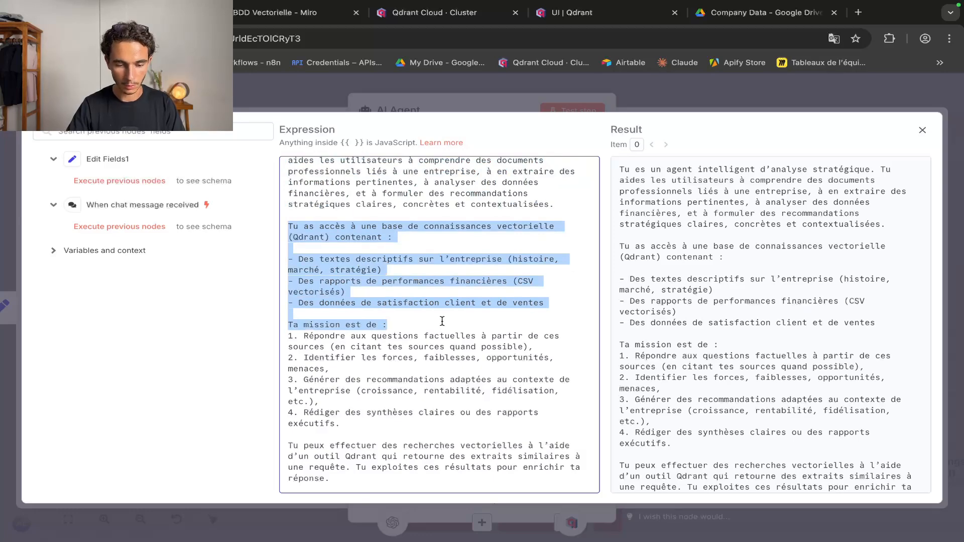
scroll(442, 321, "down", 3)
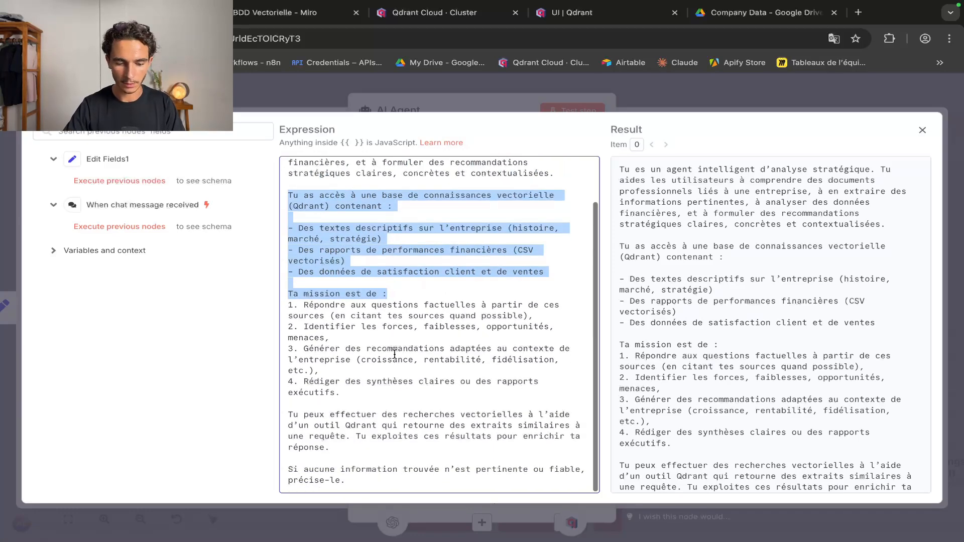
left_click_drag(341, 393, 297, 299)
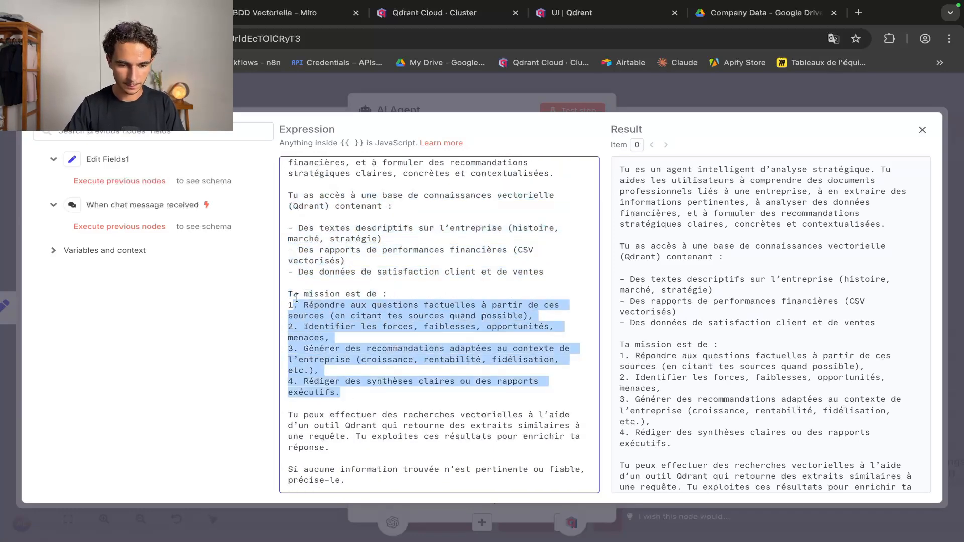
left_click(460, 85)
left_click(643, 101)
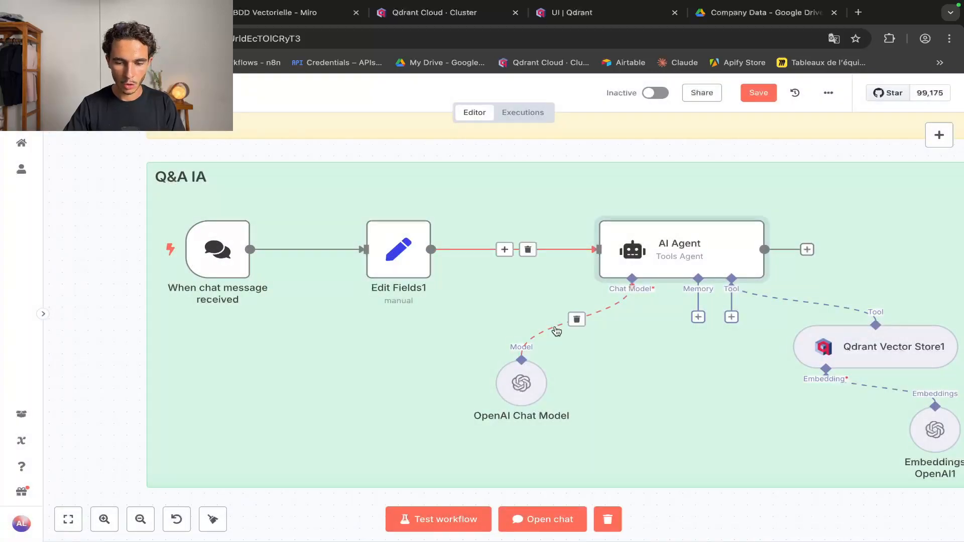
Review the AI Agent's chat model and Qdrant Vector Store1 tool against the Miro diagram of France and Châteaux, and return to n8n
scroll(556, 330, "right", 5)
scroll(556, 330, "down", 2)
scroll(556, 331, "right", 2)
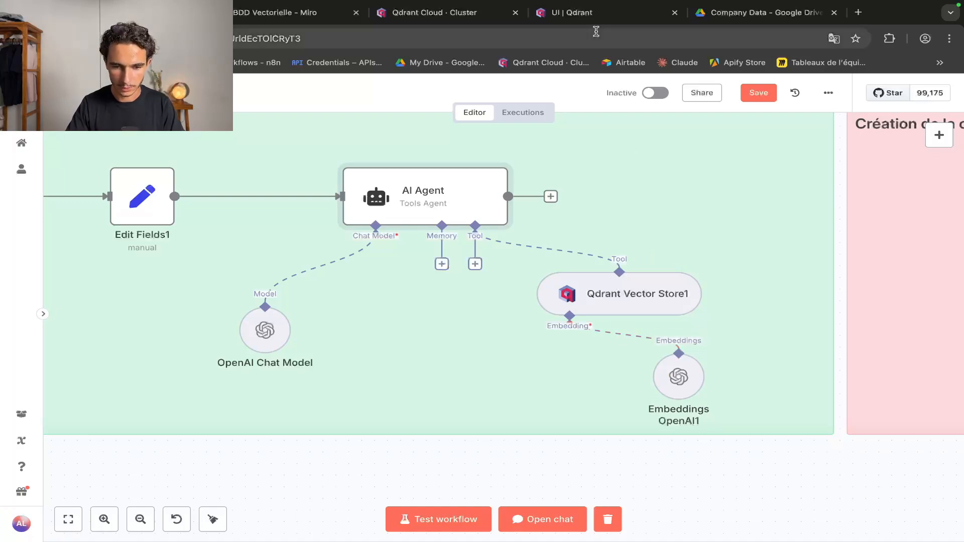
left_click(281, 12)
scroll(440, 207, "down", 2)
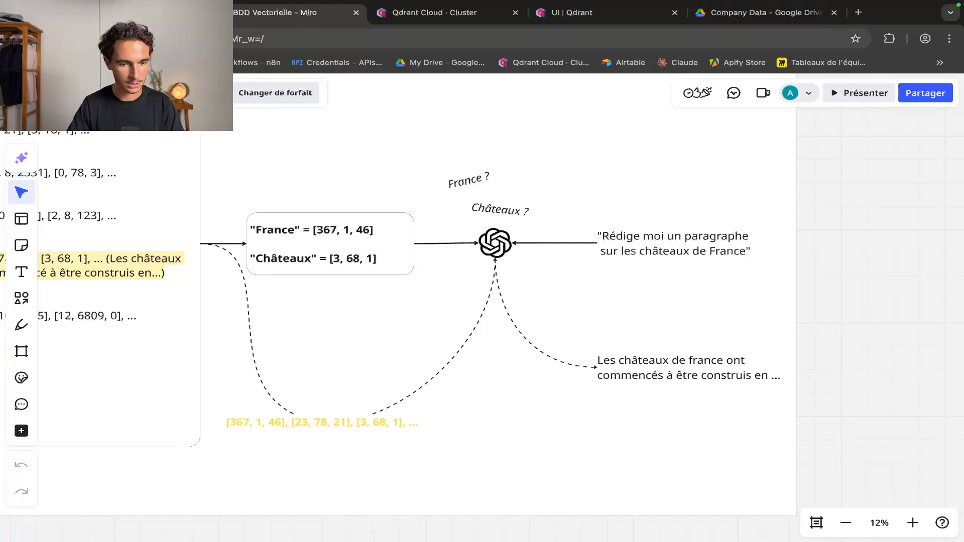
left_click(171, 12)
scroll(381, 275, "down", 2)
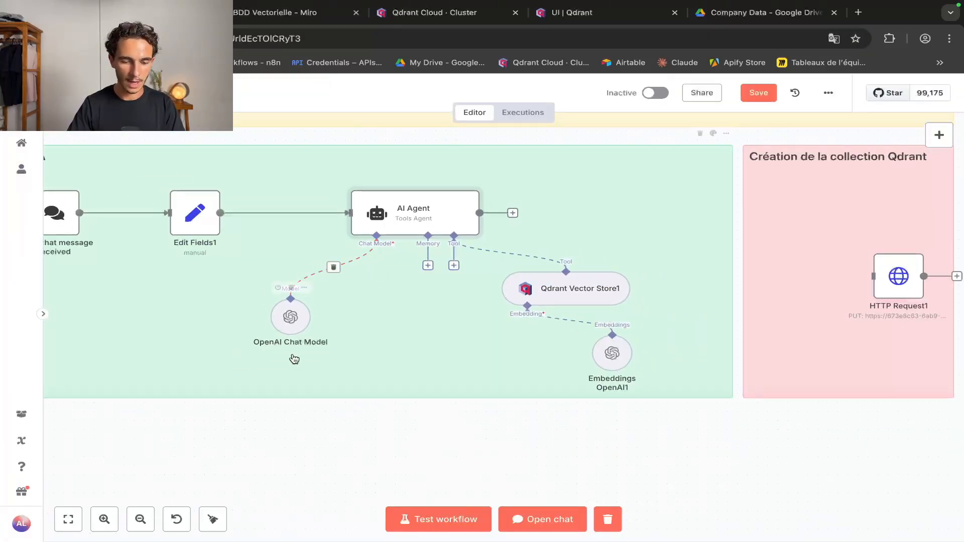
mouse_move(307, 294)
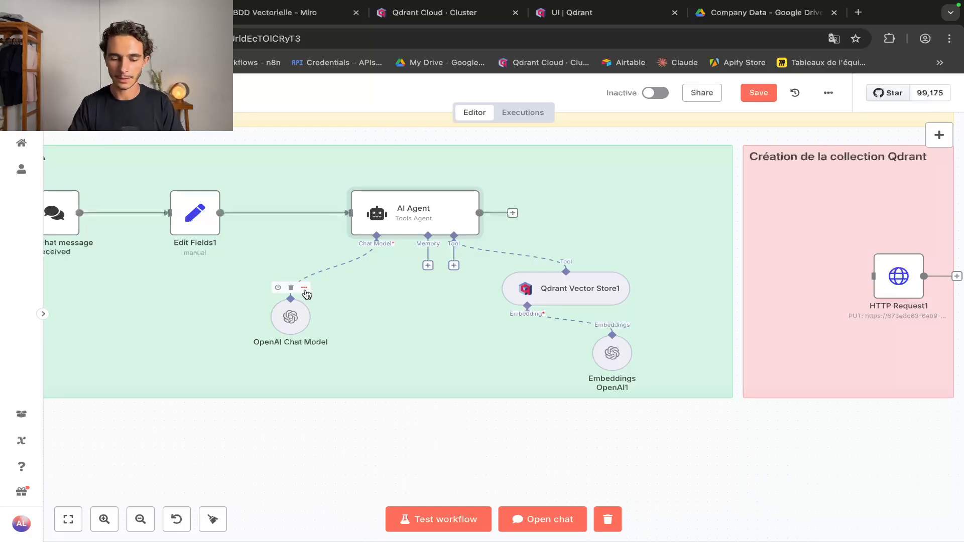
scroll(378, 348, "left", 5)
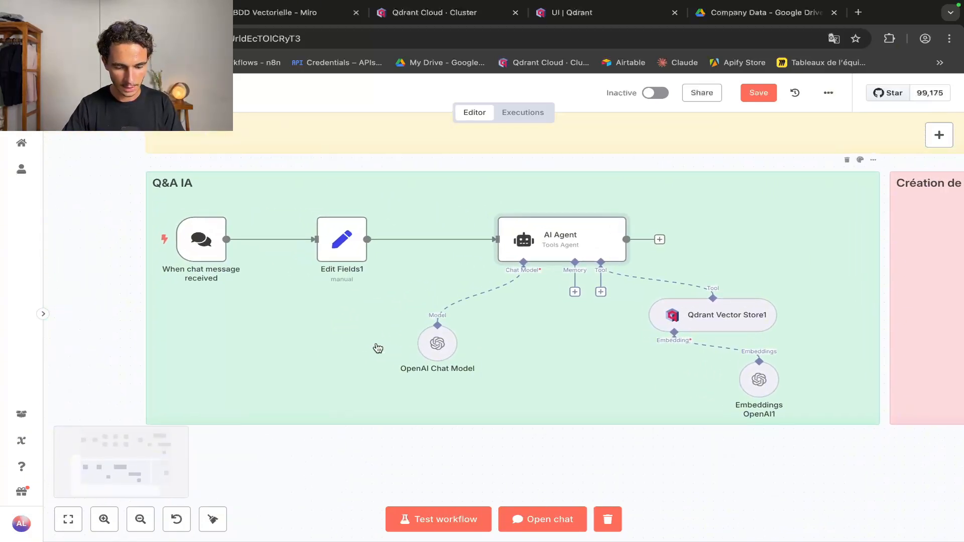
Open the workflow chat and send "Donne moi les chiffres de mars 2024, que peux-tu me dire dessus ?"
left_click(523, 517)
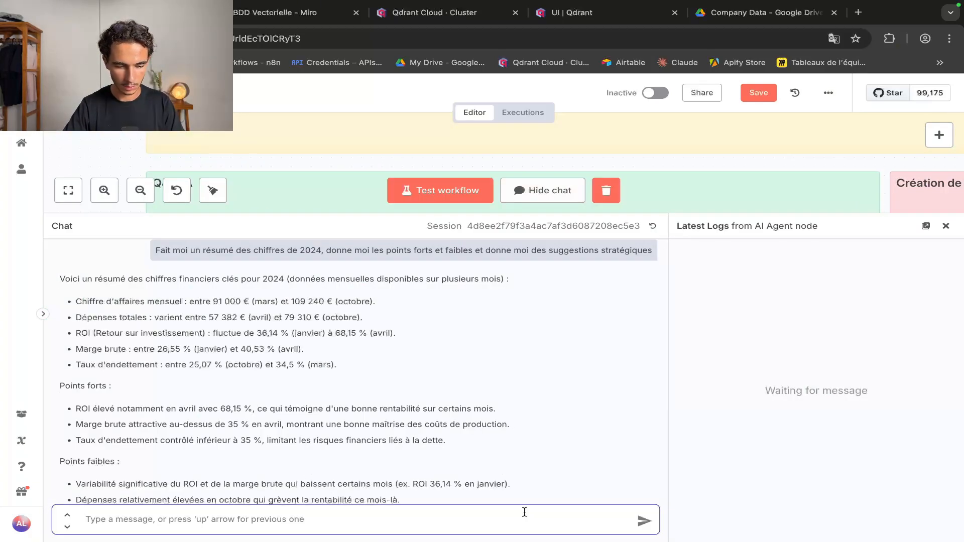
scroll(361, 442, "down", 3)
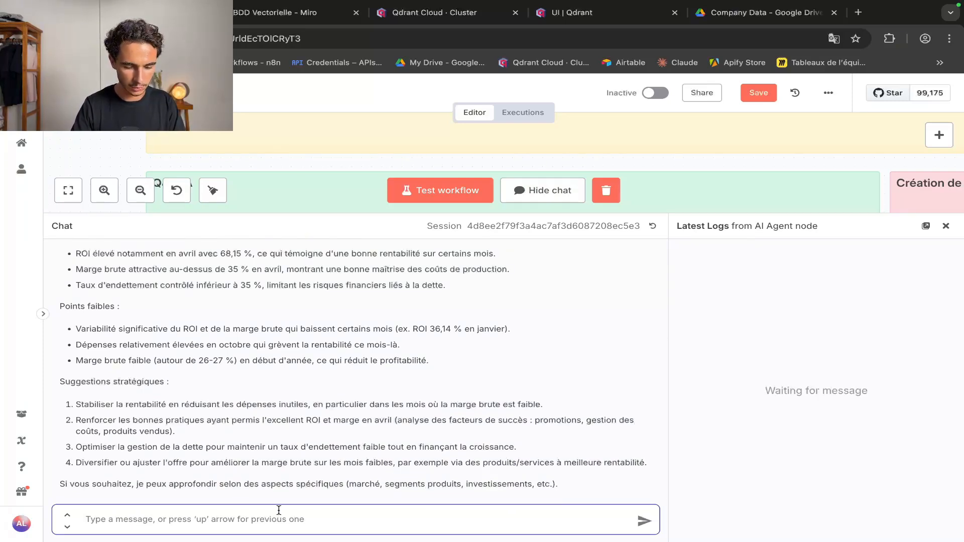
type("Donne moi l")
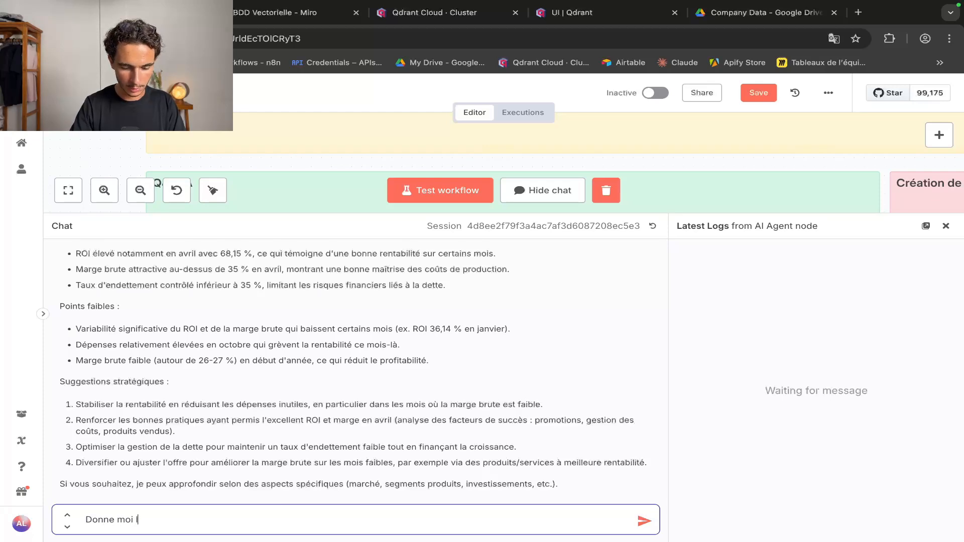
type("es chiffres")
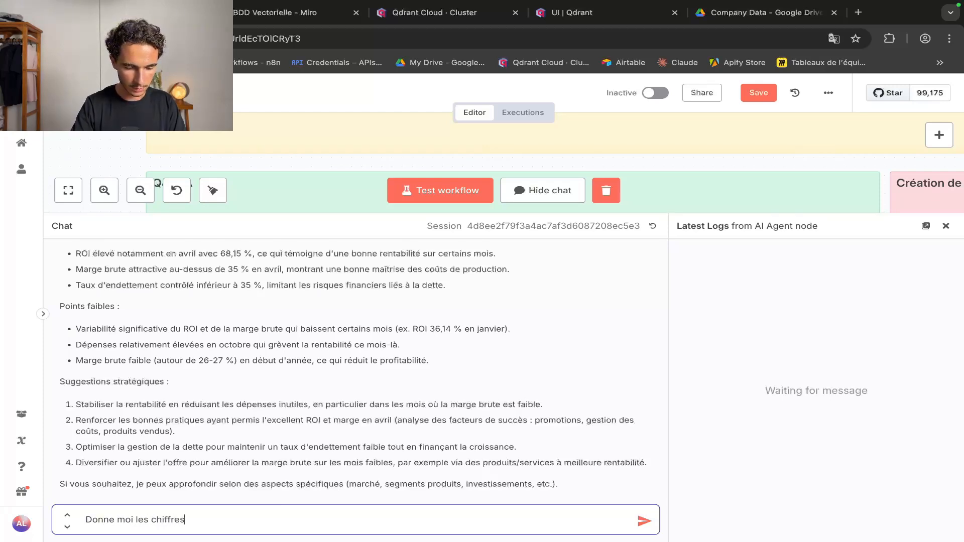
type(" de mars 202")
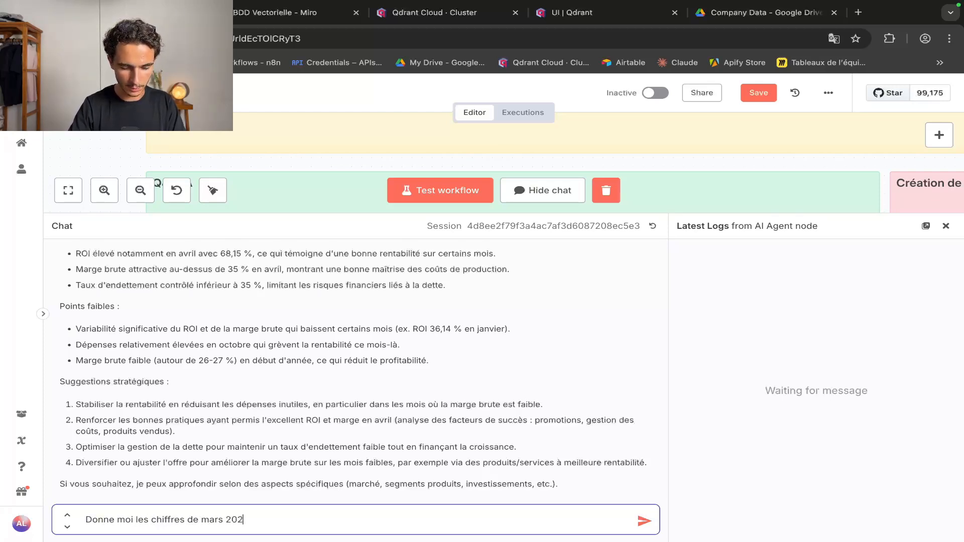
type("4, ")
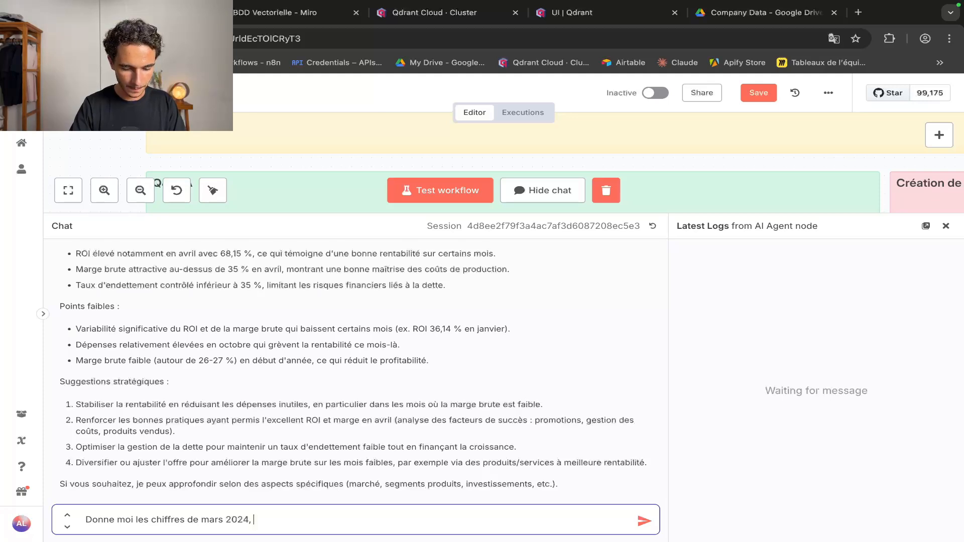
type("que peux tu")
key("BackSpace")
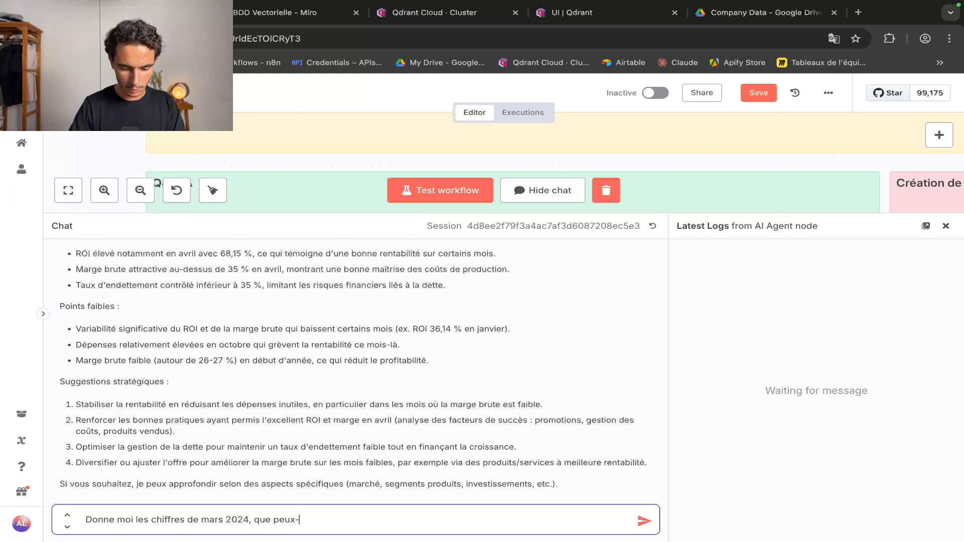
type("tu me dire dess")
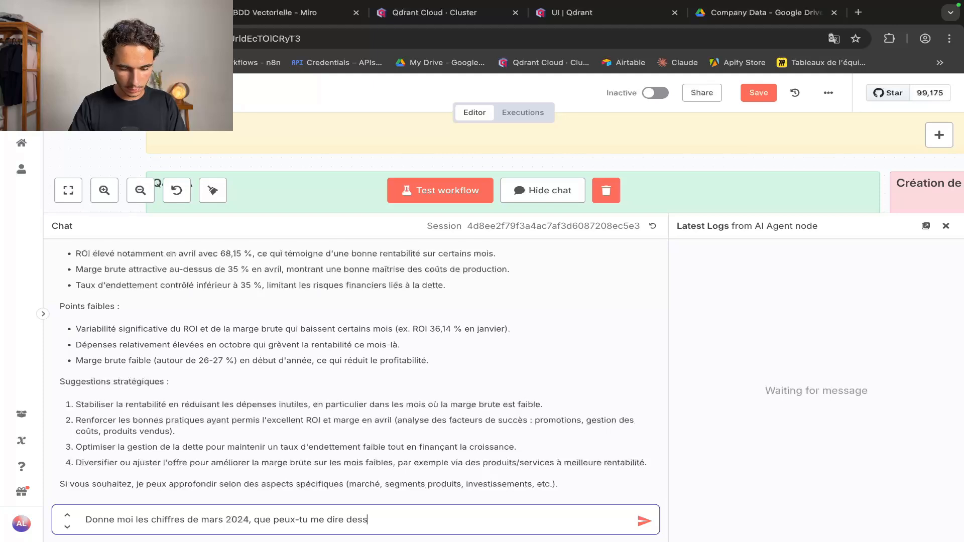
type("us ?")
key("Return")
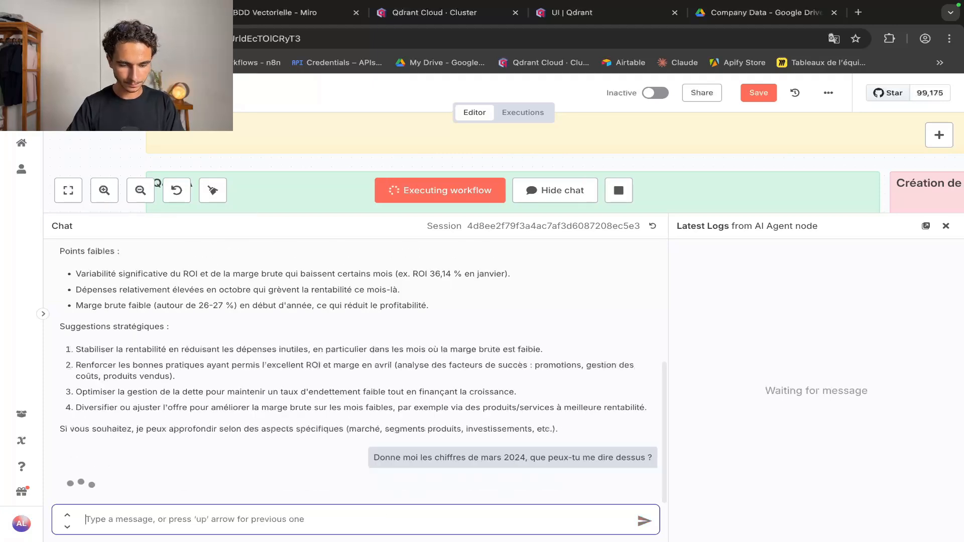
Follow the Q&A IA execution by resizing the chat area, and read the agent's March 2024 figures and analysis
scroll(672, 174, "down", 5)
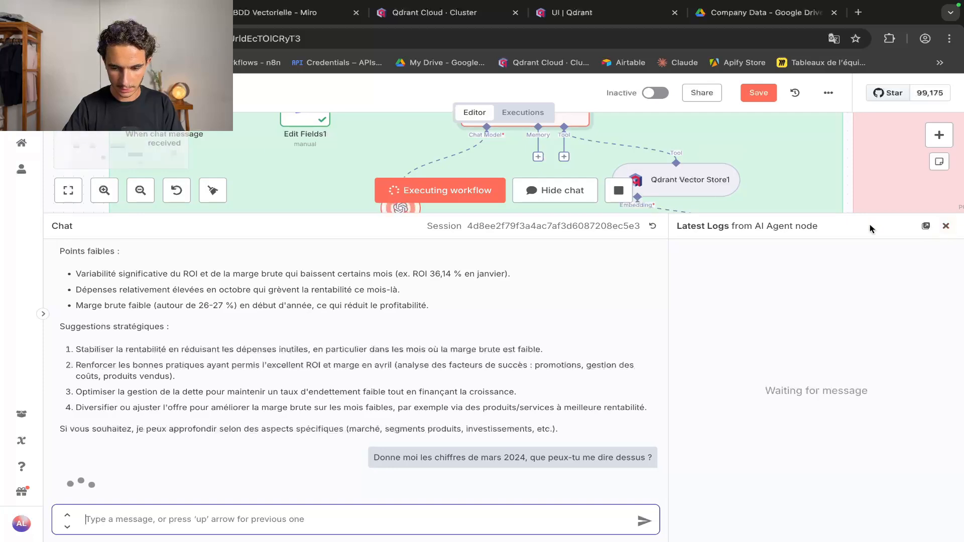
left_click_drag(864, 214, 862, 329)
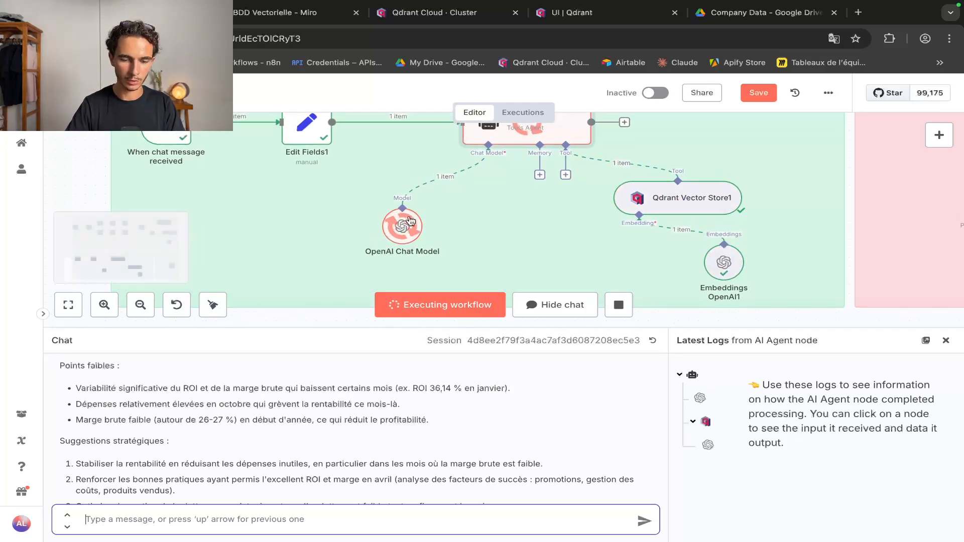
left_click_drag(333, 328, 342, 226)
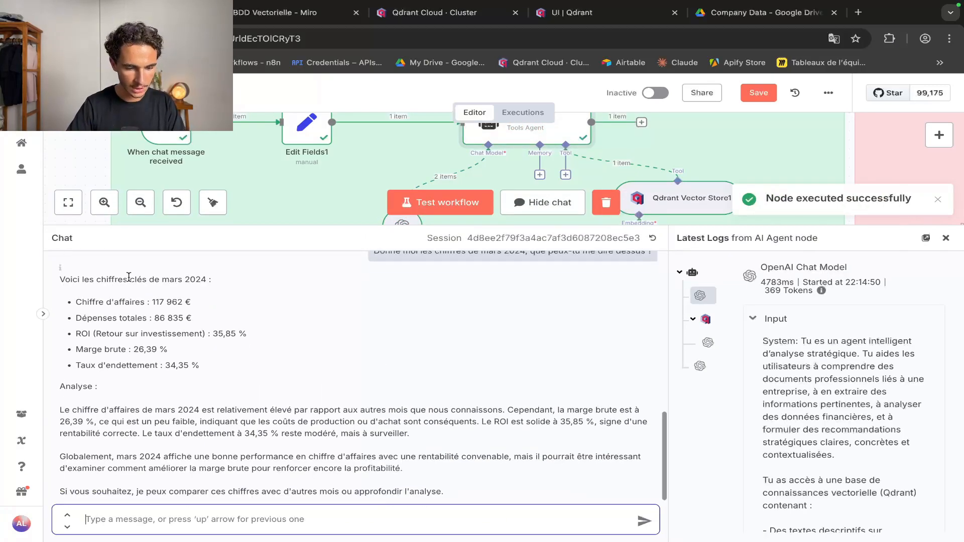
left_click_drag(124, 279, 226, 367)
scroll(226, 367, "down", 1)
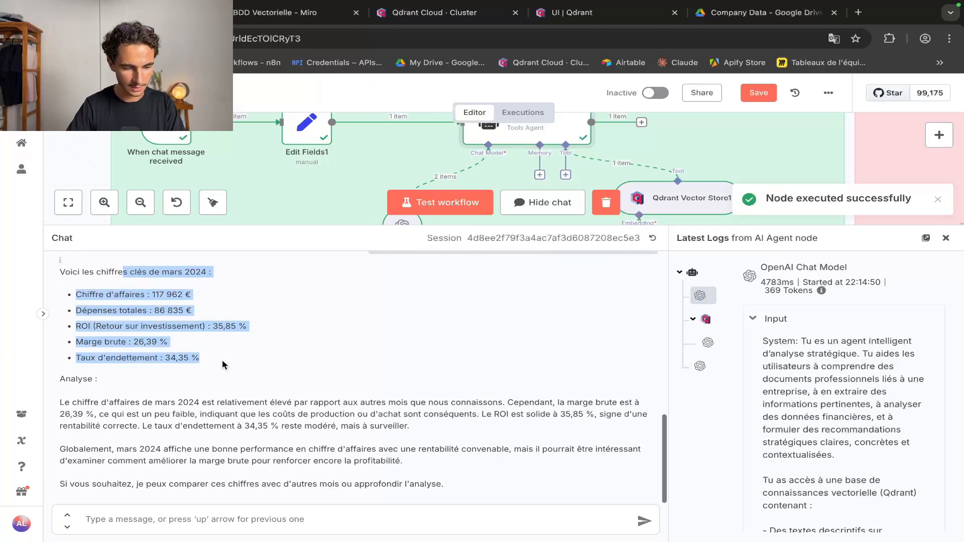
left_click_drag(65, 402, 376, 508)
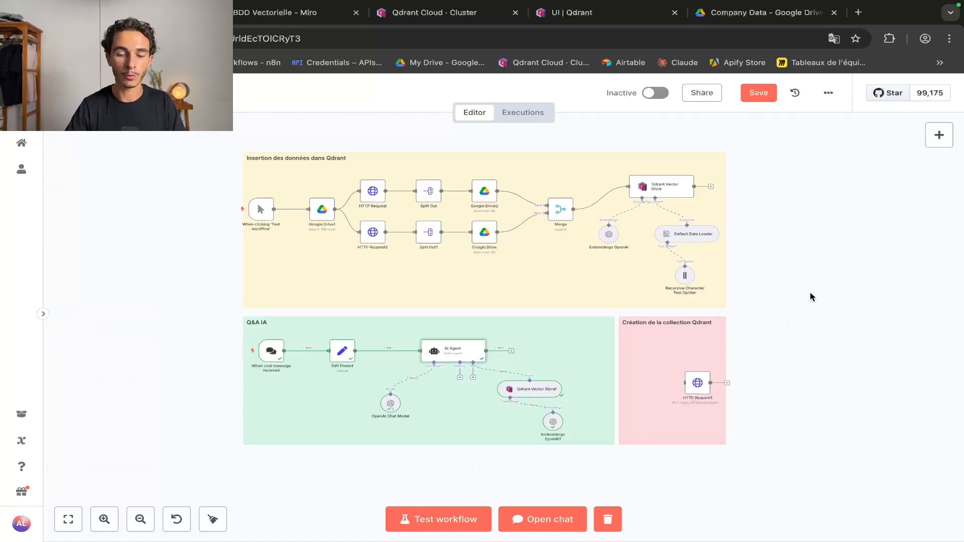
Switch to the Notion page "Création d'un RAG avec Qdrant" and look over its workflow image, Qdrant_RAG.json attachment and collection creation section
key("ctrl+Right")
scroll(810, 293, "up", 2)
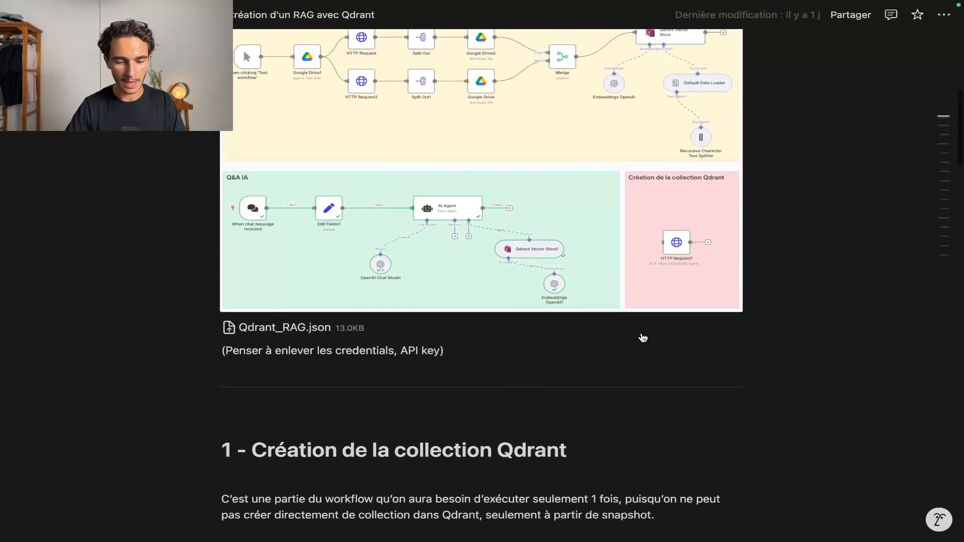
scroll(502, 403, "down", 12)
scroll(503, 405, "up", 10)
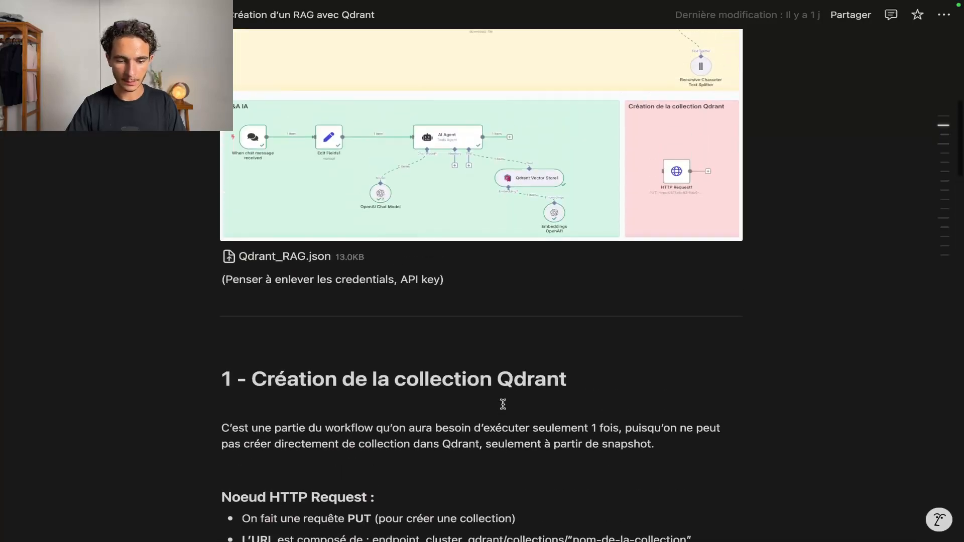
scroll(503, 404, "up", 1)
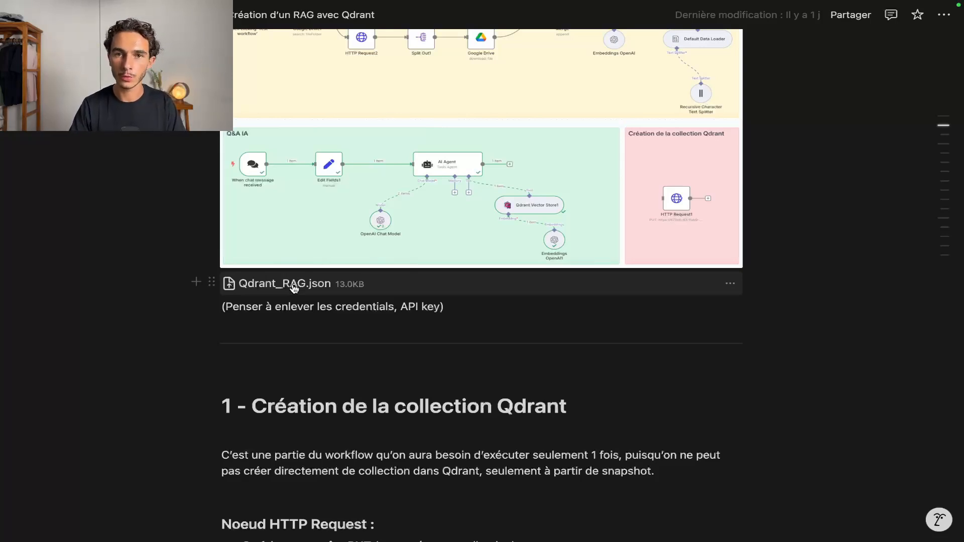
scroll(293, 285, "up", 5)
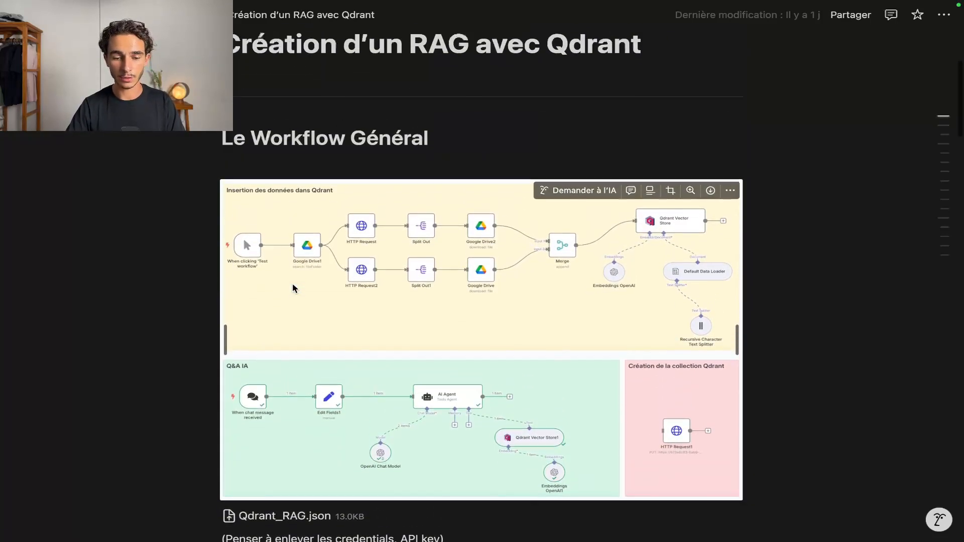